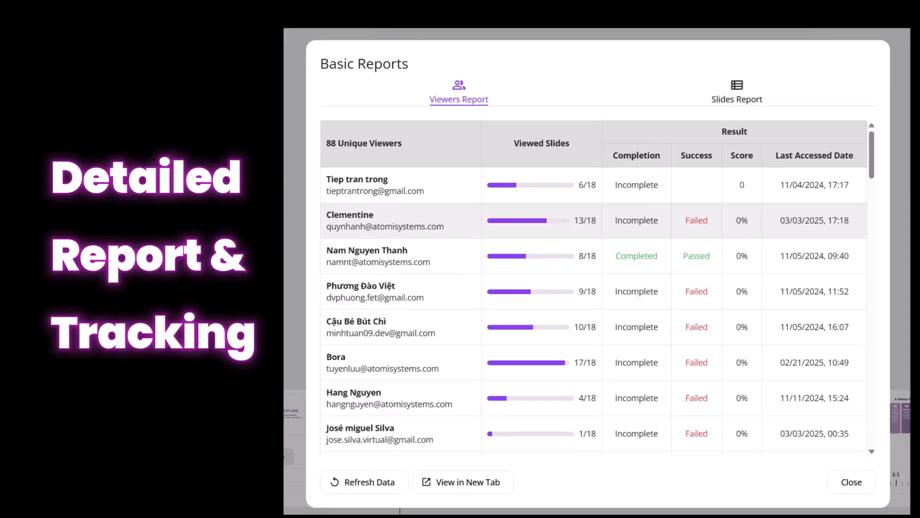
pyautogui.scroll(-3, 593, 240)
pyautogui.scroll(3, 594, 239)
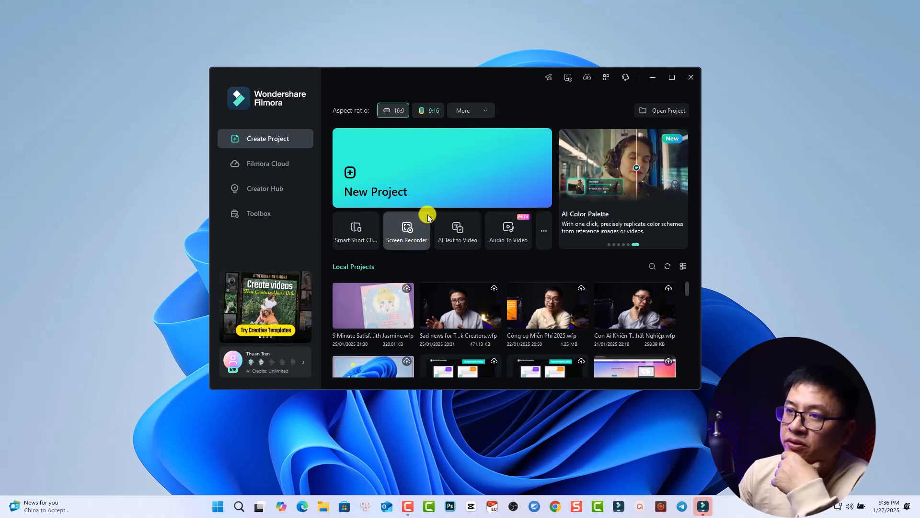
# Step: Create a new 16:9 project and import the video MVI_9778 without creating a proxy file
pyautogui.click(377, 168)
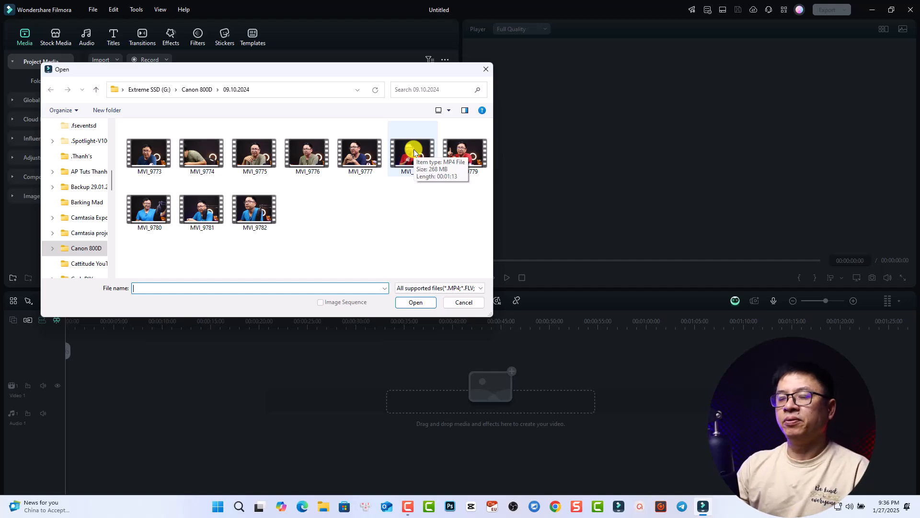
pyautogui.click(413, 152)
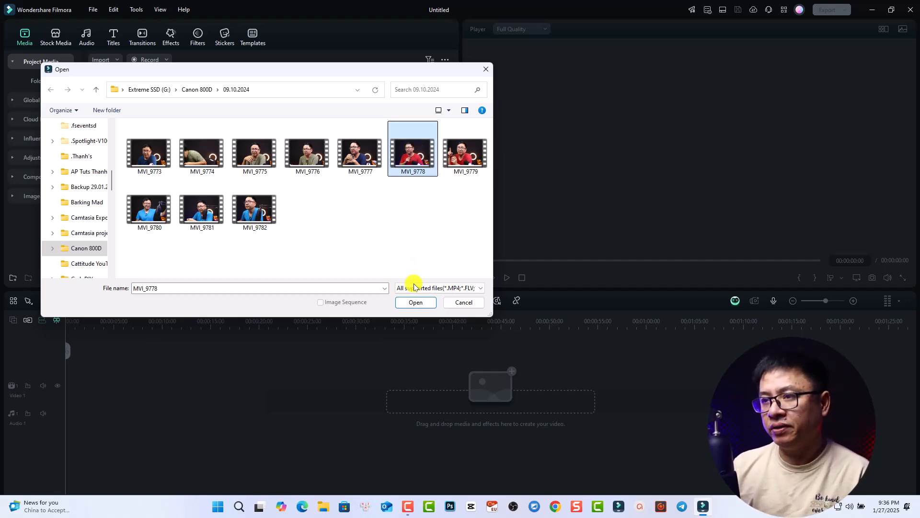
pyautogui.click(413, 302)
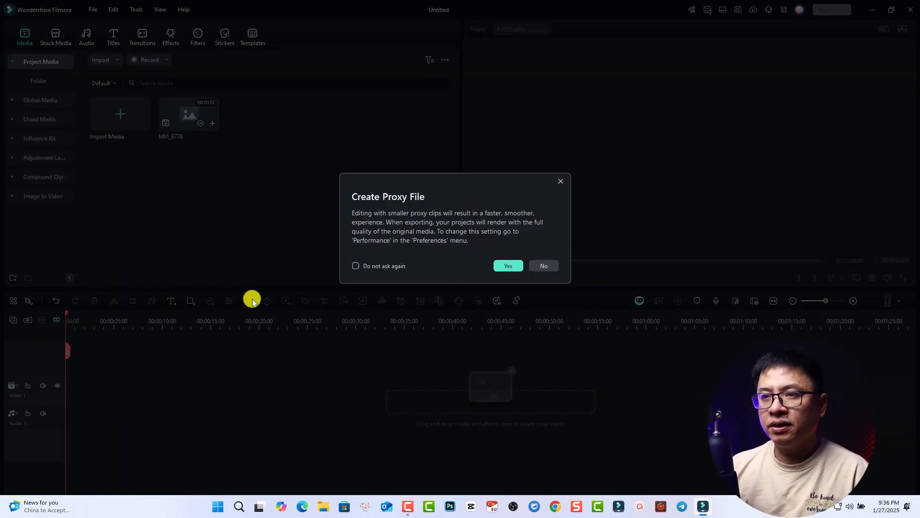
pyautogui.click(551, 268)
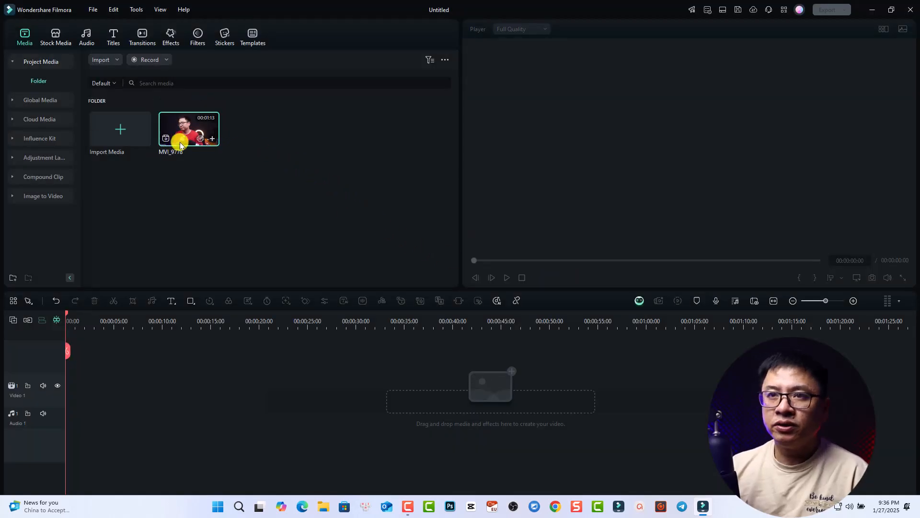
# Step: Place MVI_9778 at the start of the Video 1 track, keeping the project settings of 1920 x 1080 24fps
pyautogui.moveTo(181, 144); pyautogui.dragTo(58, 387)
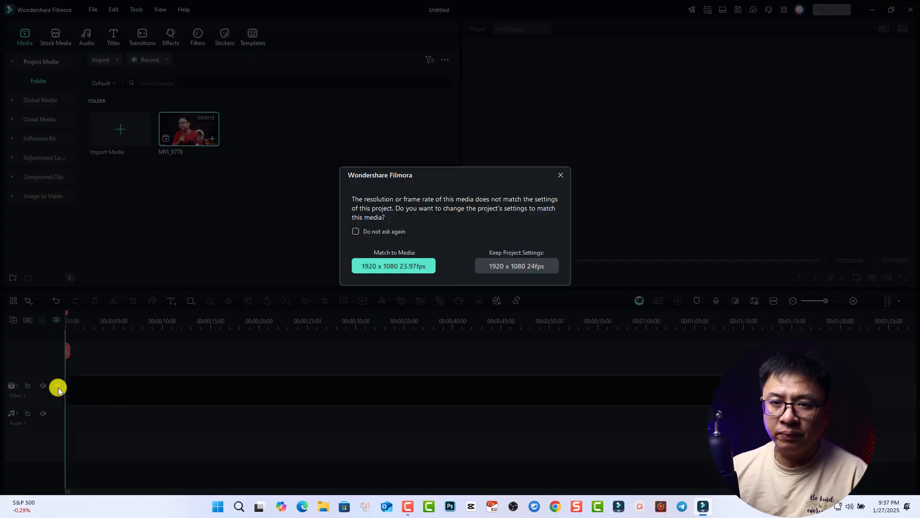
pyautogui.click(504, 264)
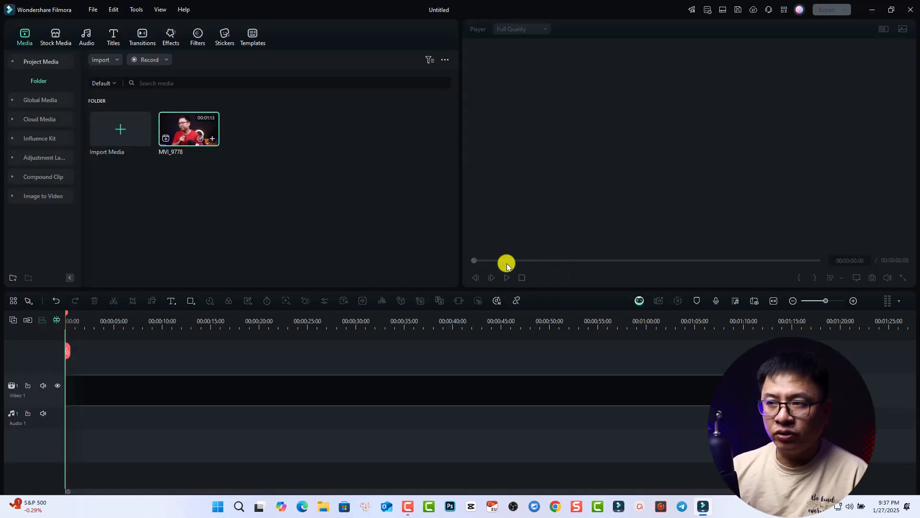
# Step: Add a Quick Text clip above the video starting at 00:00:06:10
pyautogui.click(129, 324)
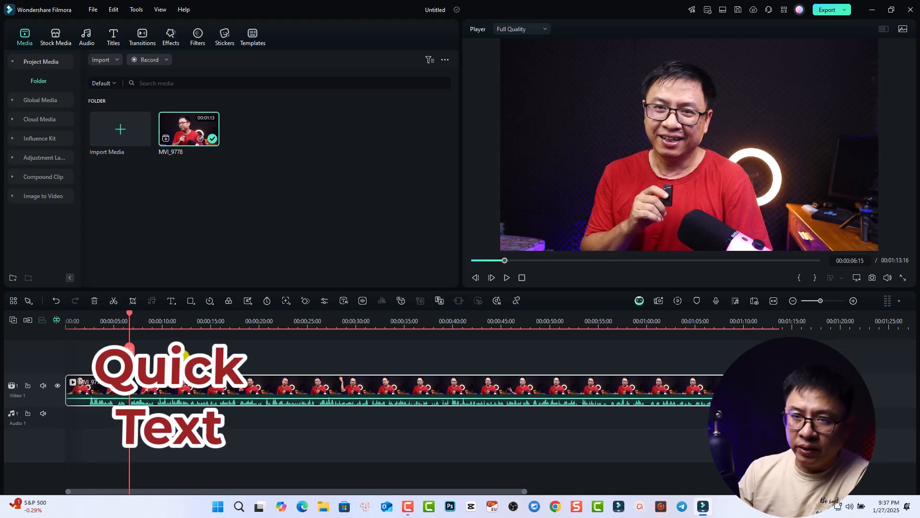
pyautogui.click(171, 303)
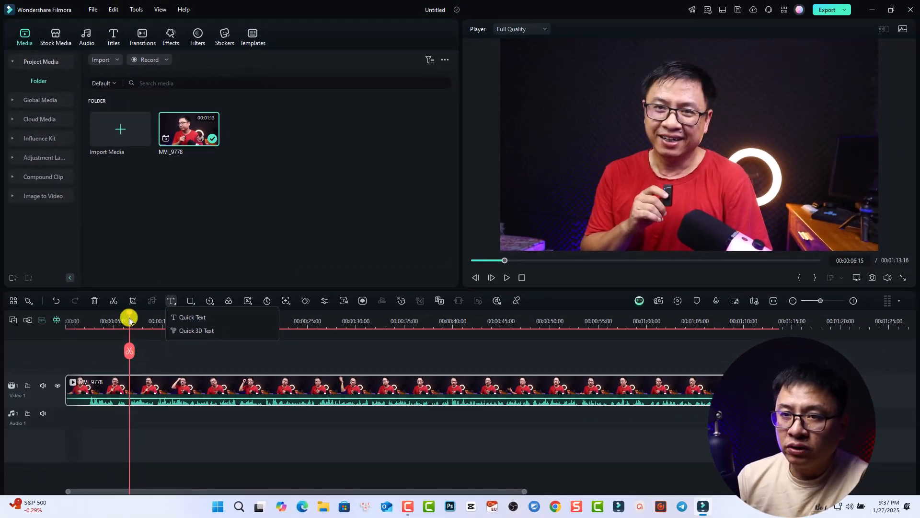
pyautogui.moveTo(129, 320)
pyautogui.mouseDown()
pyautogui.moveTo(116, 318)
pyautogui.moveTo(127, 324)
pyautogui.mouseUp()
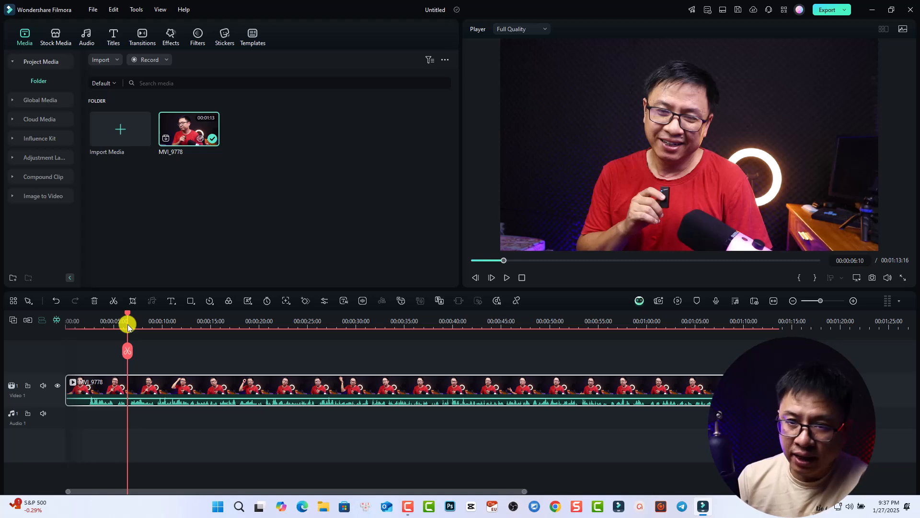
pyautogui.click(173, 302)
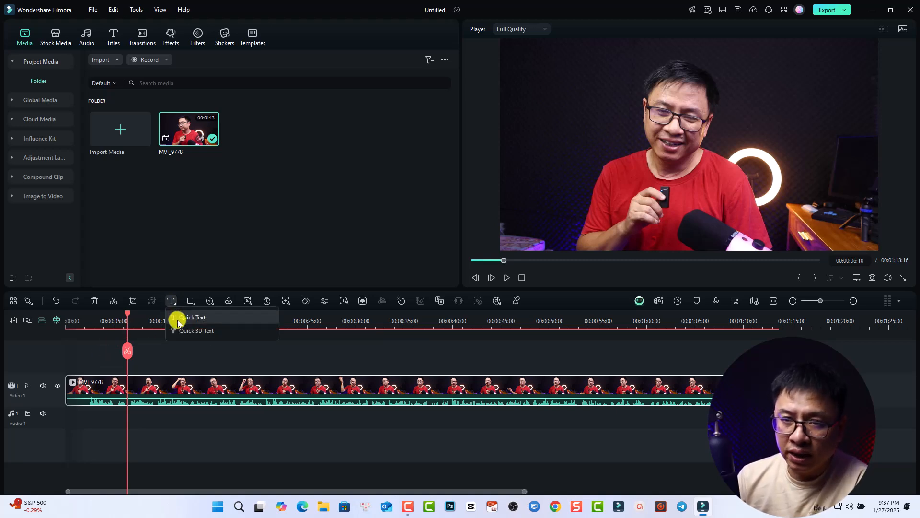
pyautogui.click(178, 319)
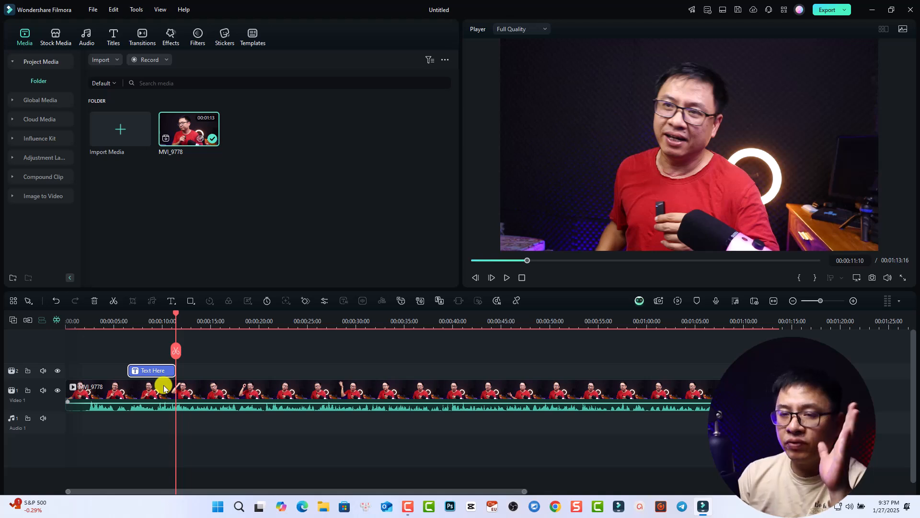
# Step: View the text over the video at 00:00:08:11 and mute the Video 1 track
pyautogui.click(146, 321)
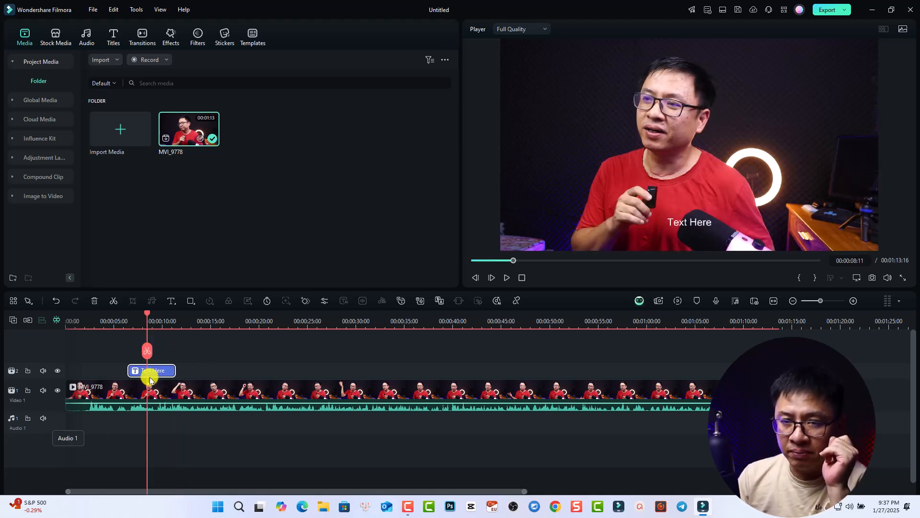
pyautogui.click(43, 390)
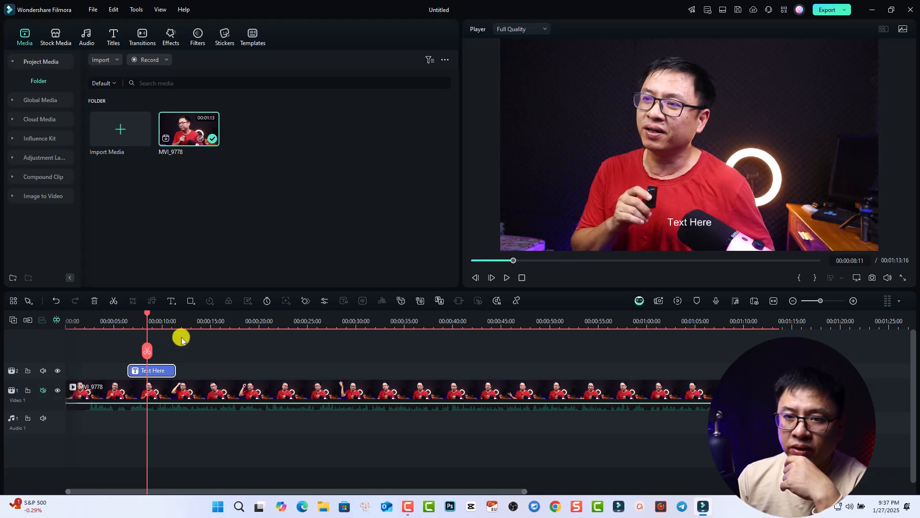
# Step: Extend the text clip so it ends at 00:00:16:22, with a duration of 00:00:10:12
pyautogui.moveTo(171, 320); pyautogui.dragTo(243, 321)
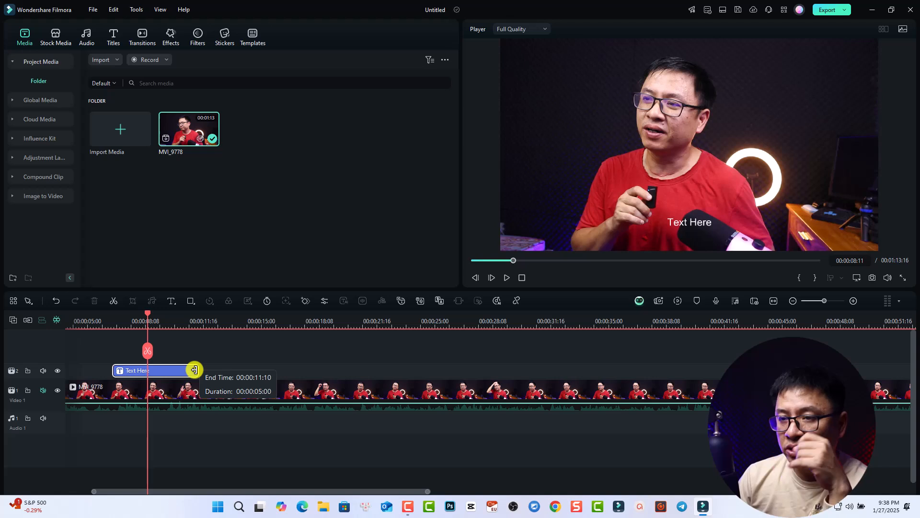
pyautogui.moveTo(194, 370); pyautogui.dragTo(290, 370)
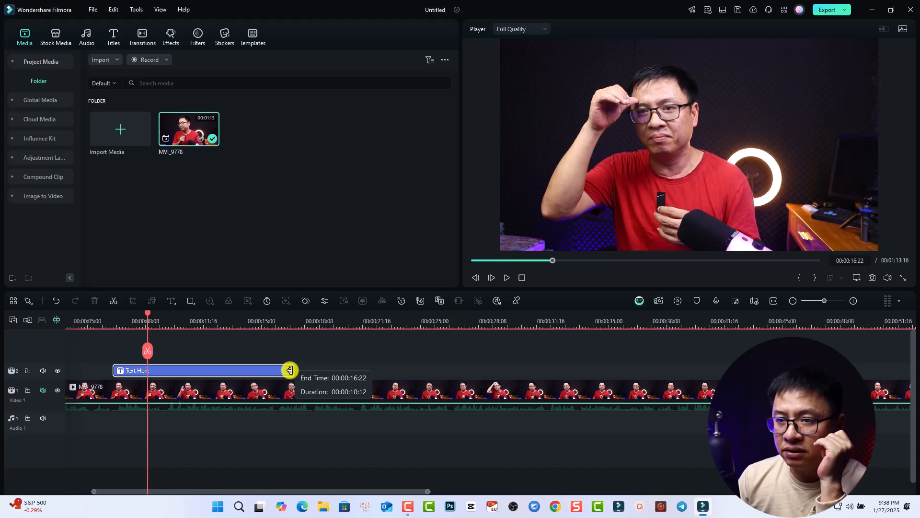
pyautogui.moveTo(290, 370); pyautogui.dragTo(290, 370)
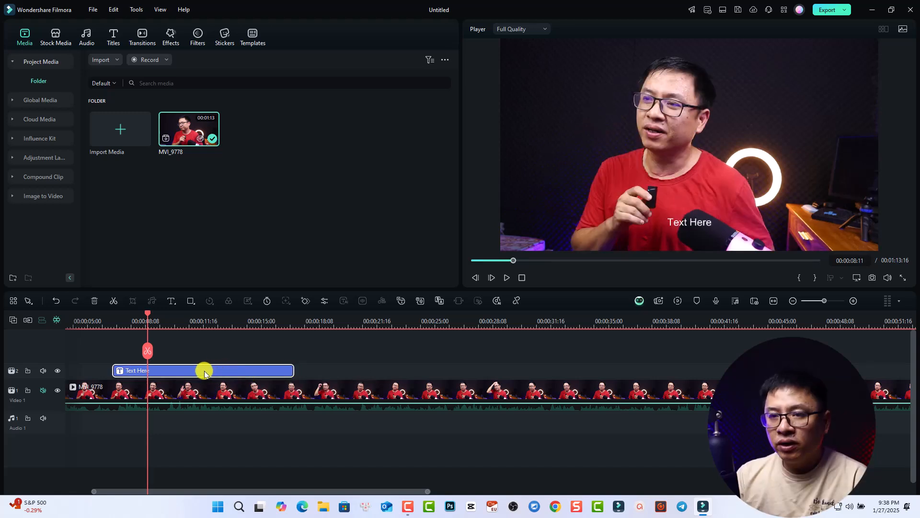
# Step: Move the text clip to start at about 12 seconds and play back around its beginning and end
pyautogui.moveTo(204, 373); pyautogui.dragTo(297, 369)
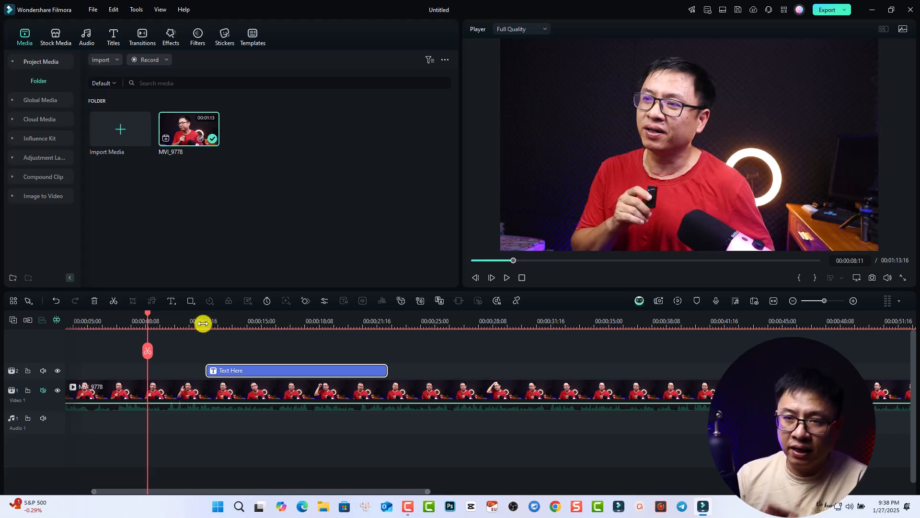
pyautogui.click(135, 321)
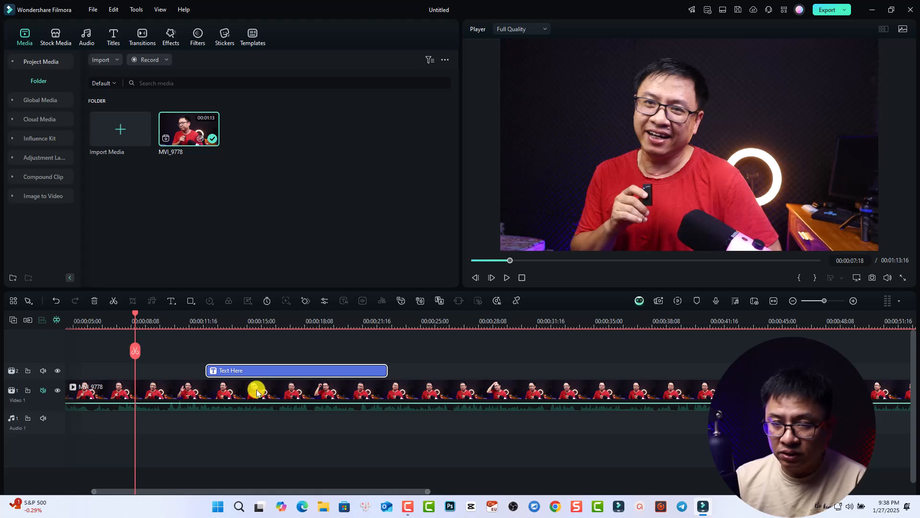
pyautogui.press('space')
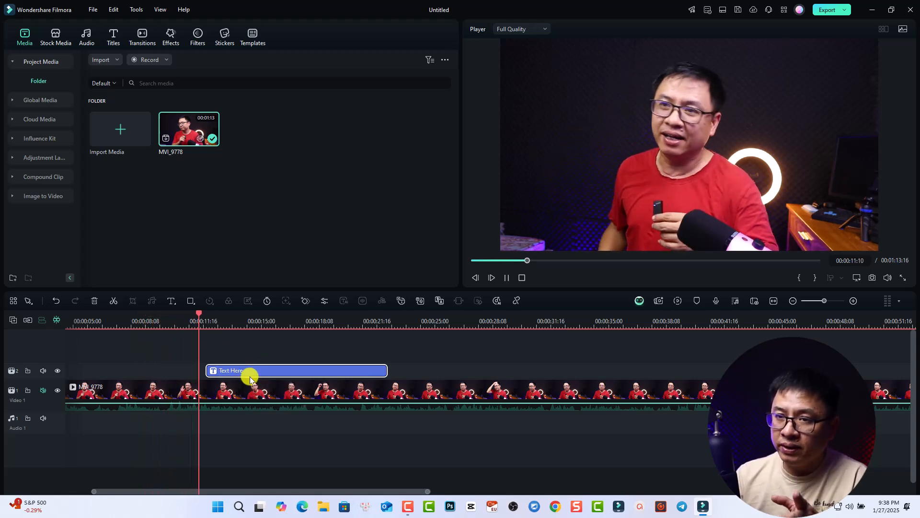
pyautogui.press('space')
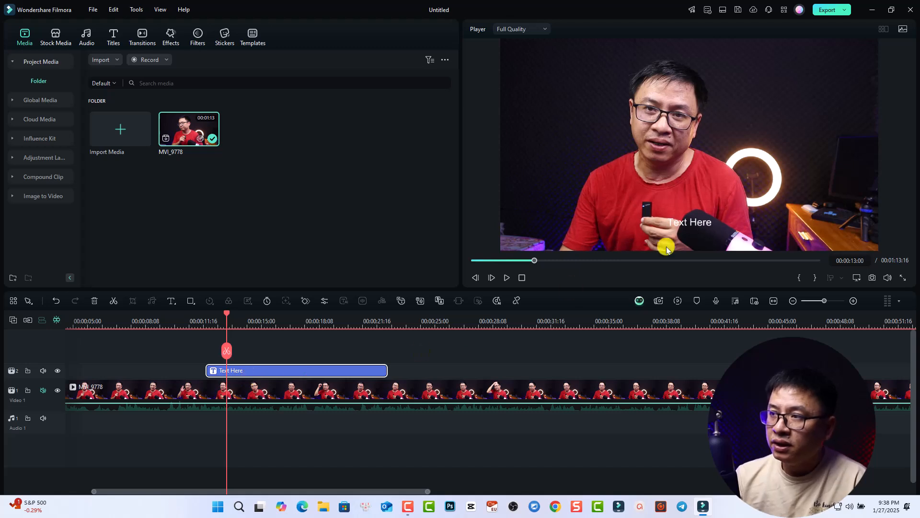
pyautogui.click(374, 321)
pyautogui.press('space')
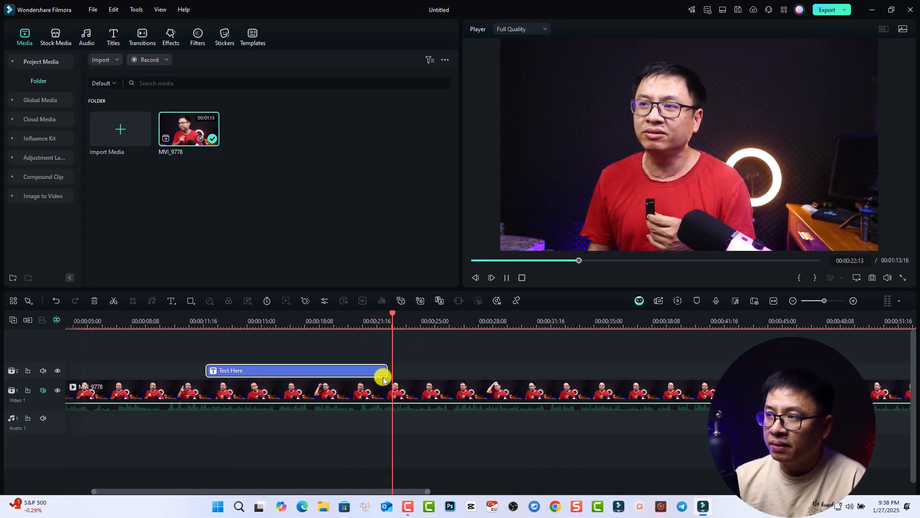
pyautogui.press('space')
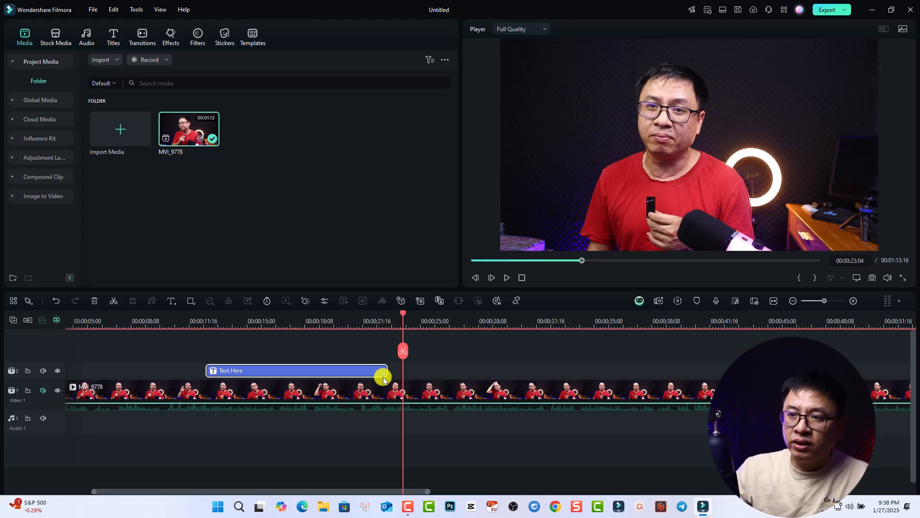
# Step: Stretch the text clip at both ends to span the entire video, and play it back from about 53 seconds
pyautogui.moveTo(386, 367); pyautogui.dragTo(860, 346)
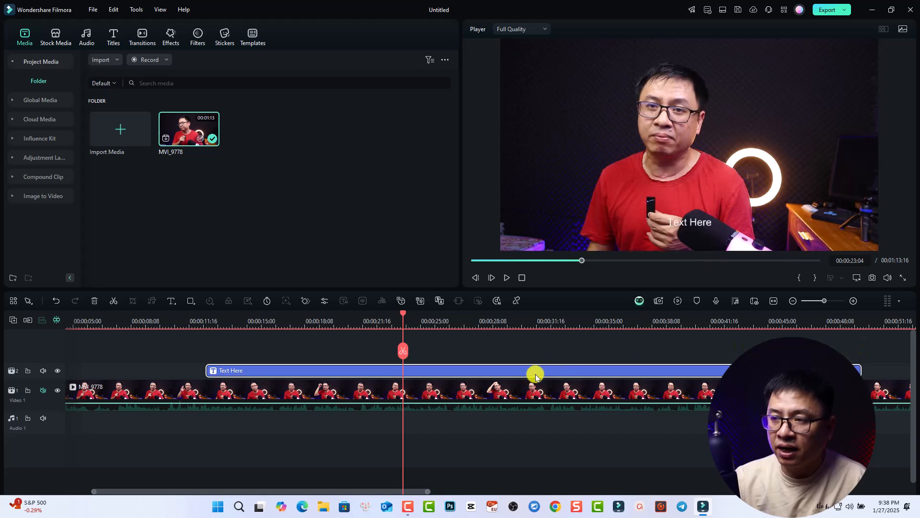
pyautogui.scroll(1, 530, 390)
pyautogui.scroll(-3, 530, 389)
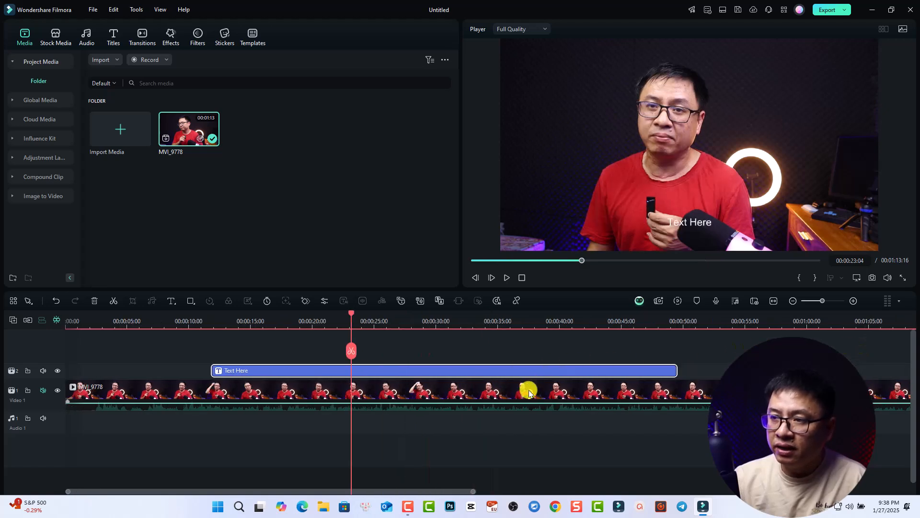
pyautogui.click(773, 301)
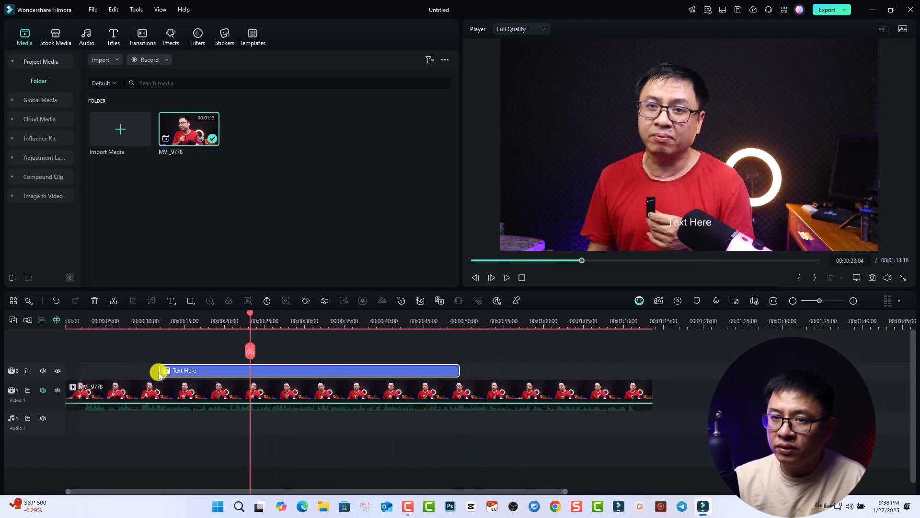
pyautogui.moveTo(159, 374); pyautogui.dragTo(67, 374)
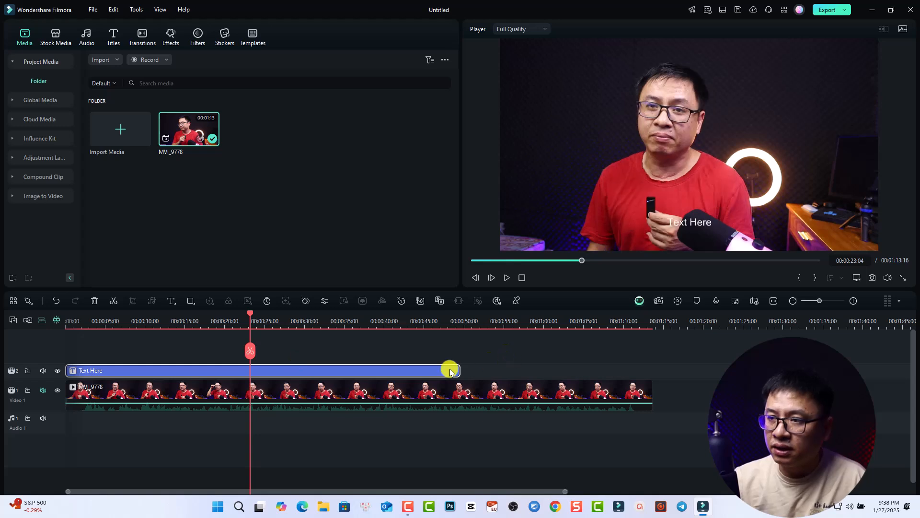
pyautogui.moveTo(451, 371); pyautogui.dragTo(652, 370)
pyautogui.click(488, 322)
pyautogui.press('space')
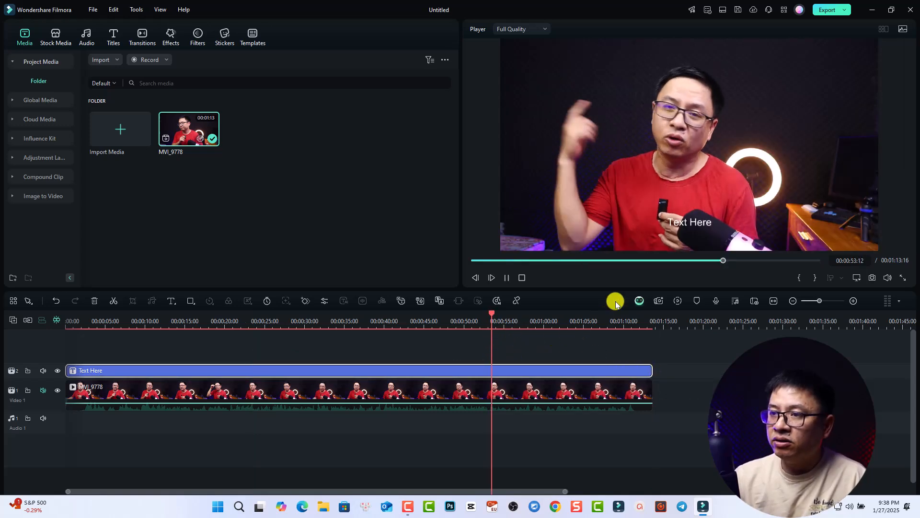
pyautogui.press('space')
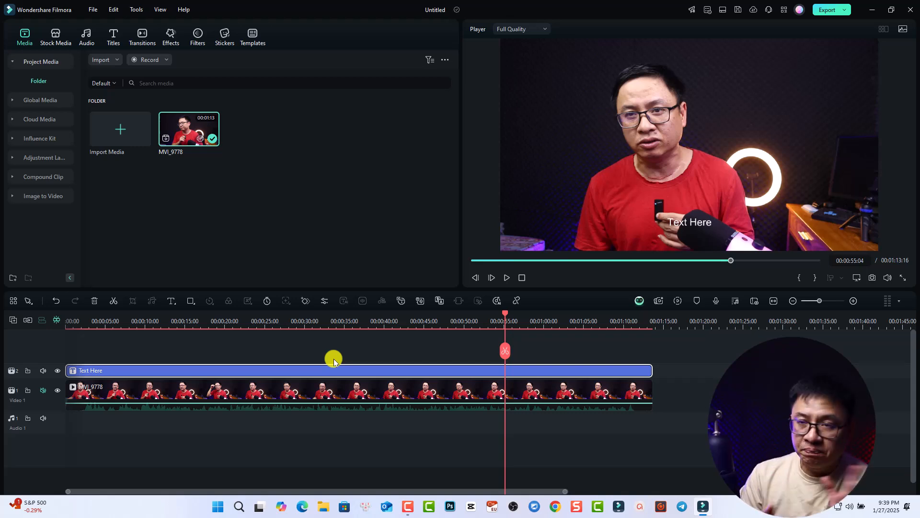
# Step: Add the Default Title from the trending titles on a new track above the text at 00:00:15:15
pyautogui.click(114, 36)
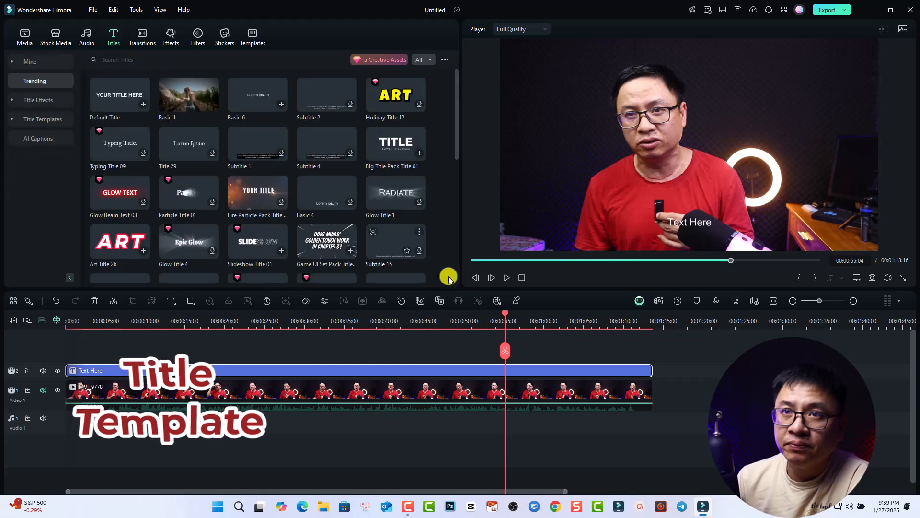
pyautogui.moveTo(505, 316); pyautogui.dragTo(191, 320)
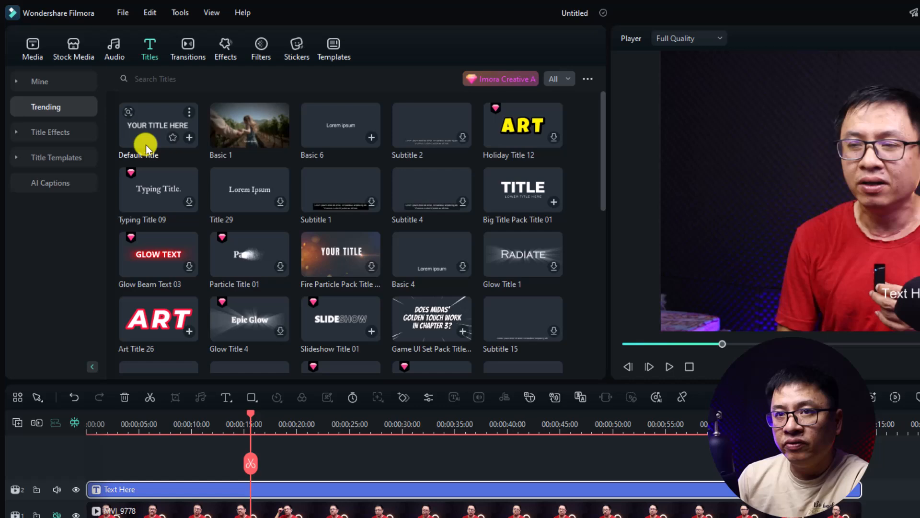
pyautogui.moveTo(146, 145); pyautogui.dragTo(269, 472)
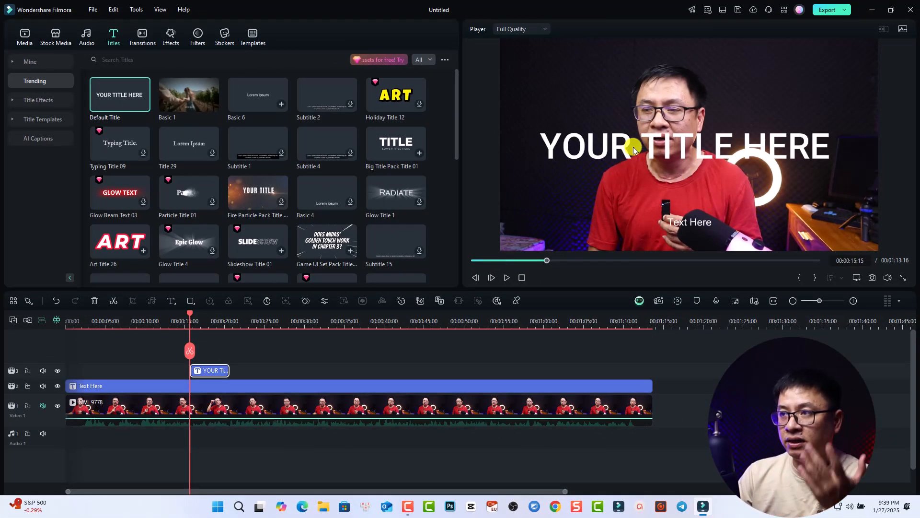
# Step: Play back the beginning of the Default Title clip and check its end time and duration
pyautogui.click(180, 324)
pyautogui.press('space')
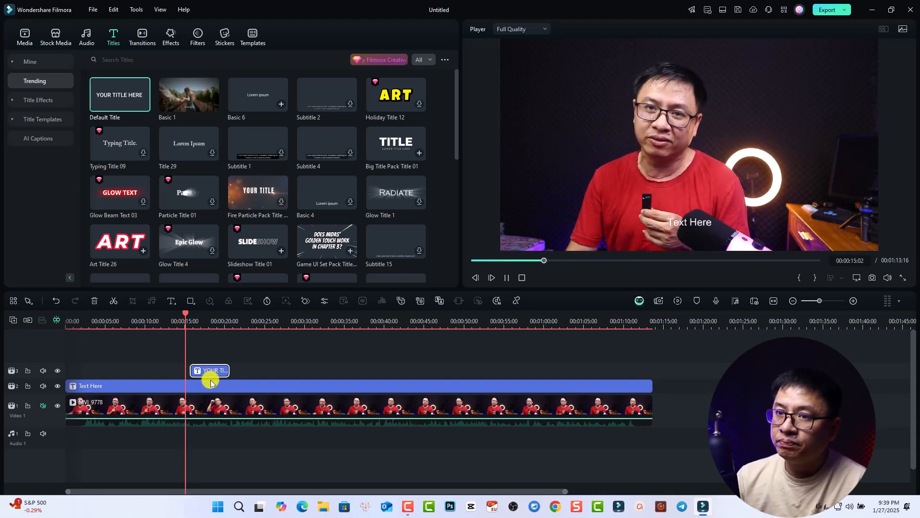
pyautogui.press('space')
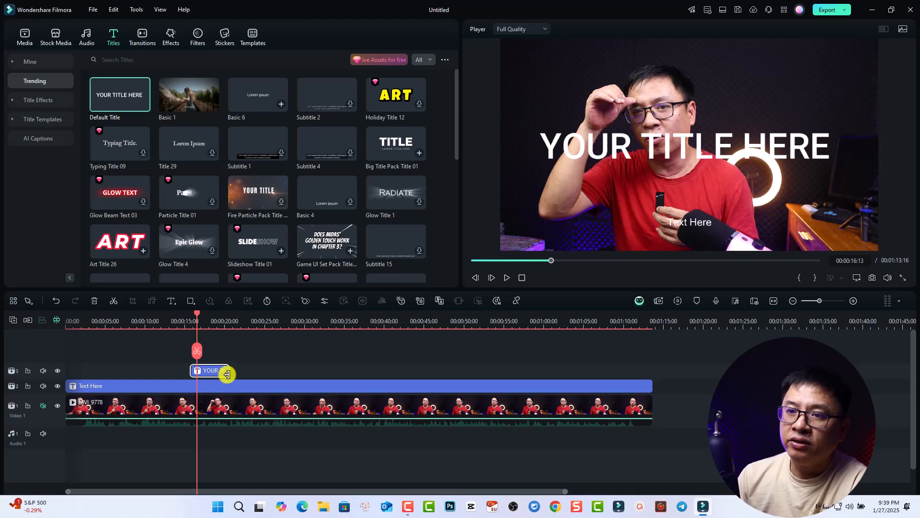
pyautogui.moveTo(227, 373); pyautogui.dragTo(227, 374)
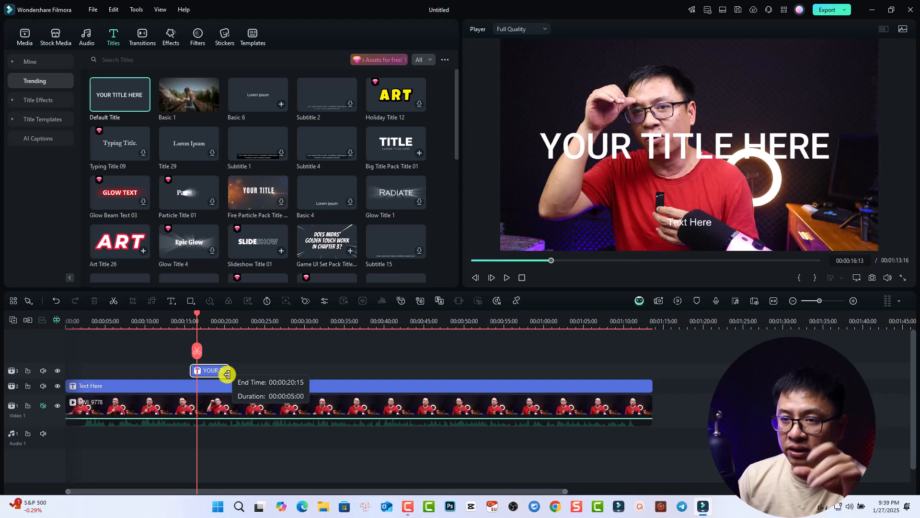
pyautogui.moveTo(227, 374); pyautogui.dragTo(227, 374)
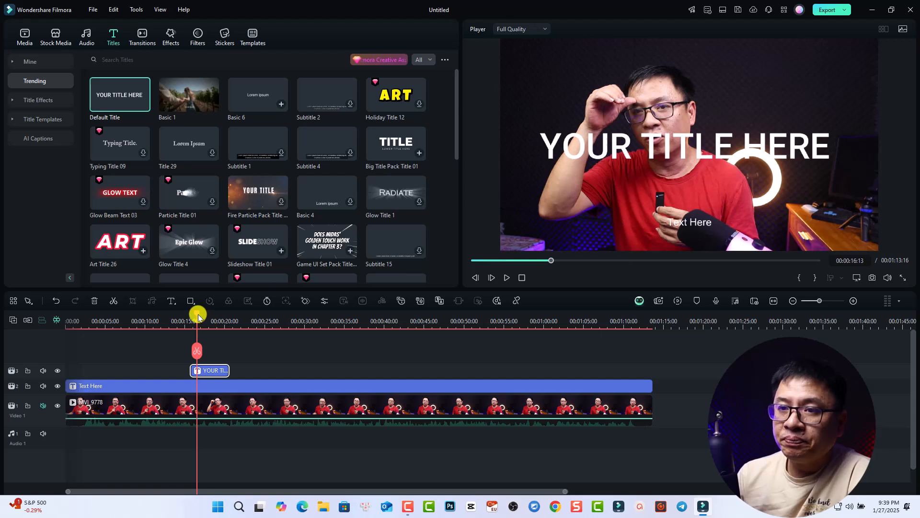
pyautogui.moveTo(196, 313); pyautogui.dragTo(185, 313)
pyautogui.press('space')
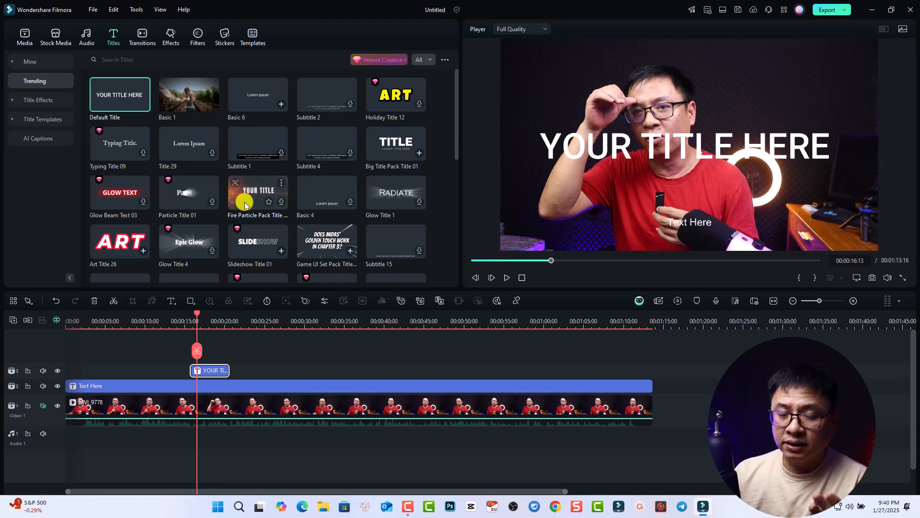
# Step: Add the trending Fire Particle Pack Title to the upper title track at about 22 seconds and play it back
pyautogui.moveTo(250, 206); pyautogui.dragTo(245, 371)
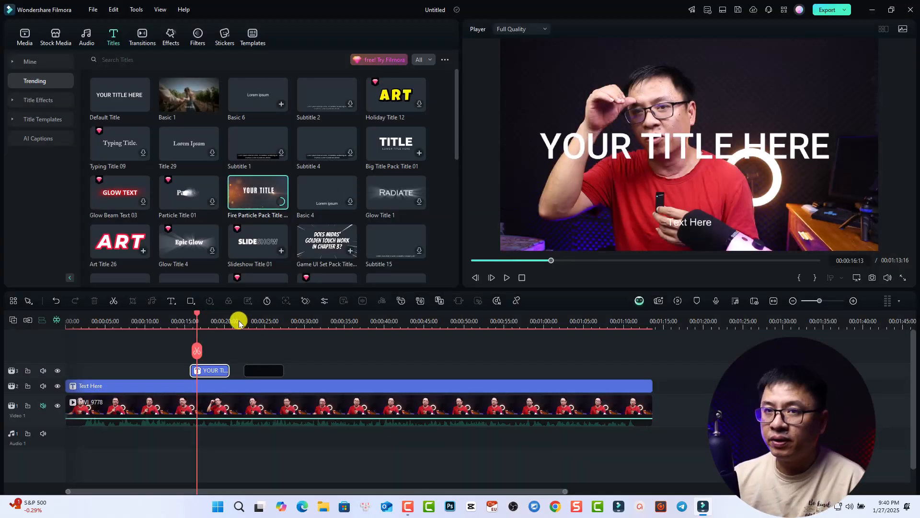
pyautogui.click(240, 323)
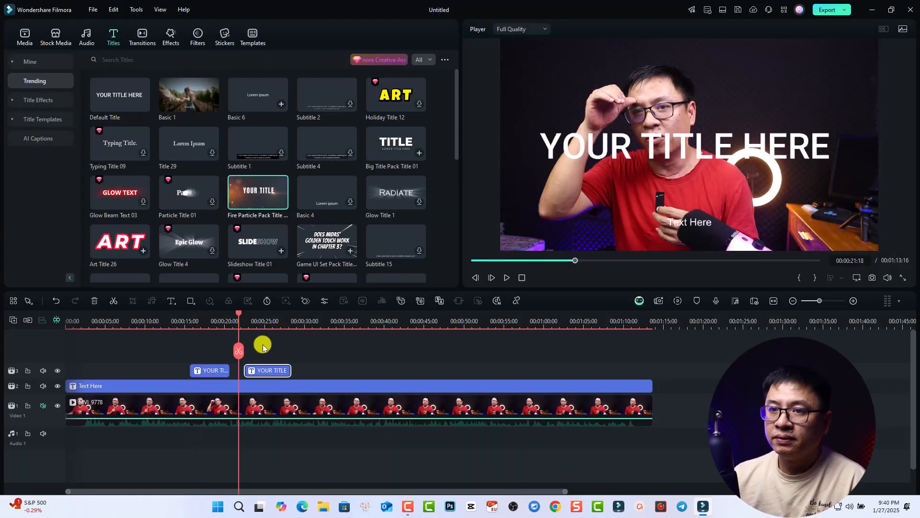
pyautogui.press('space')
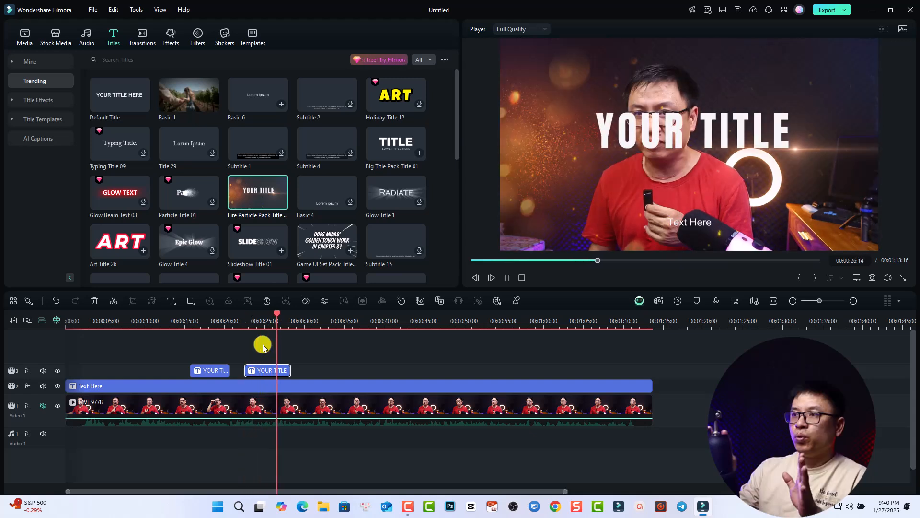
pyautogui.press('space')
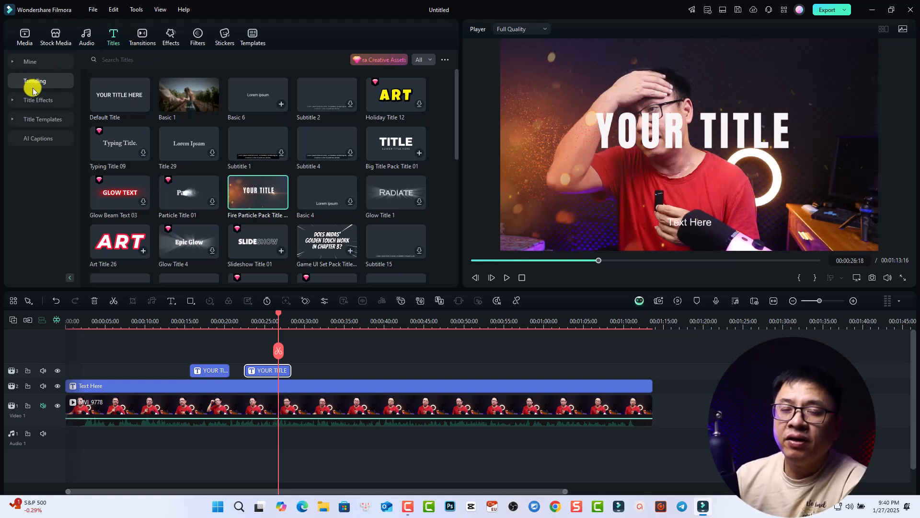
# Step: Add Transparent Text 5 from the VFX text effects to the upper title track at about 32 seconds and play back its beginning
pyautogui.click(17, 98)
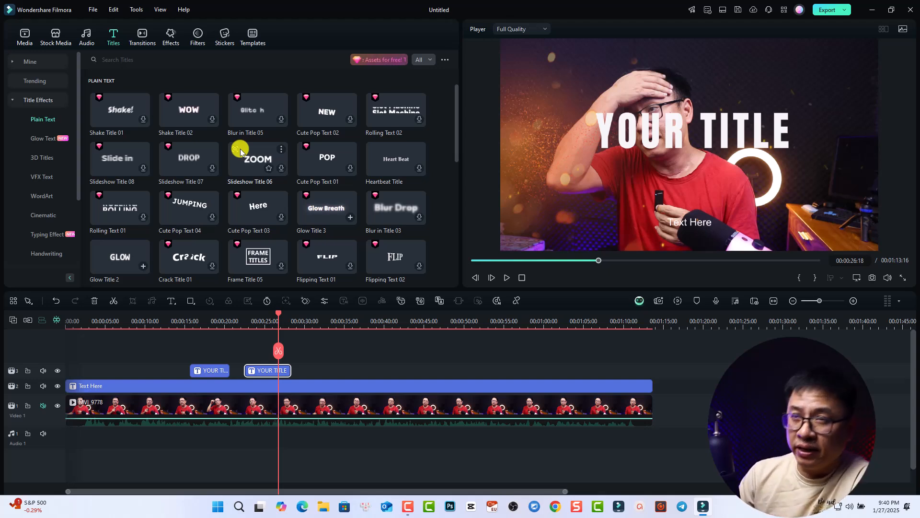
pyautogui.click(34, 139)
pyautogui.click(42, 158)
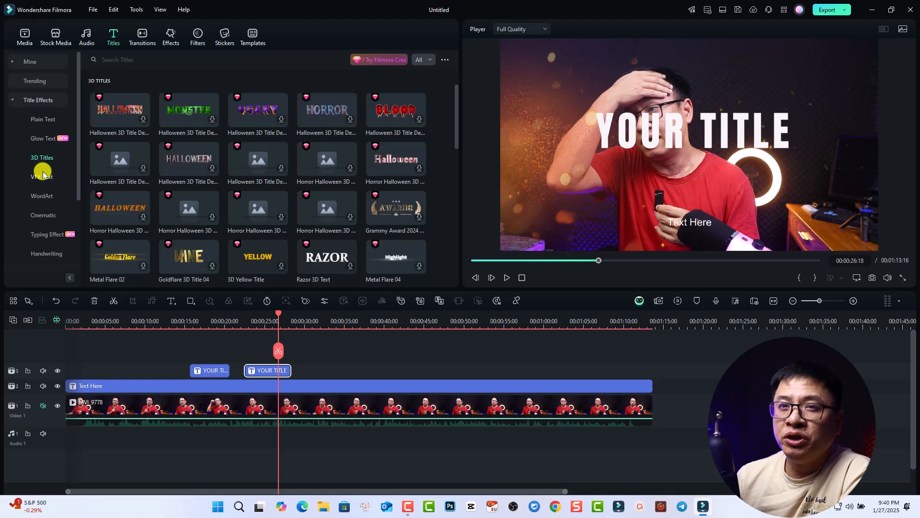
pyautogui.click(42, 176)
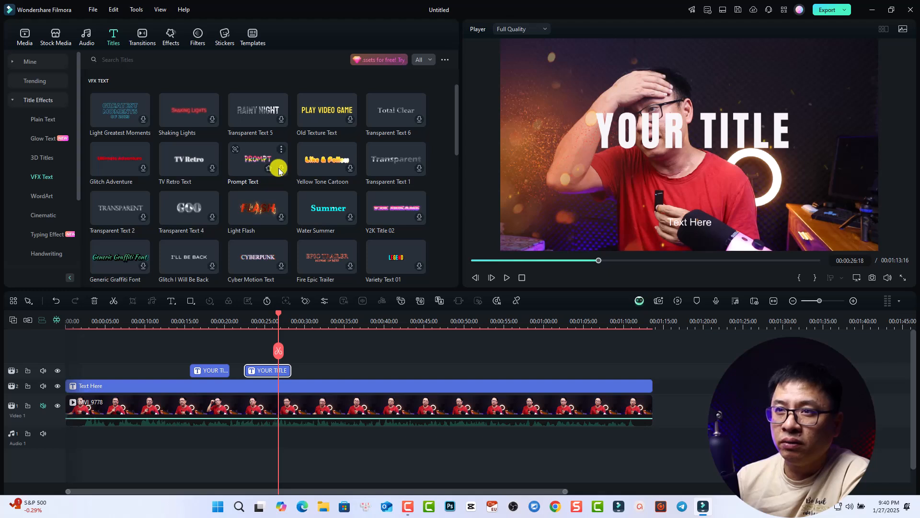
pyautogui.click(281, 119)
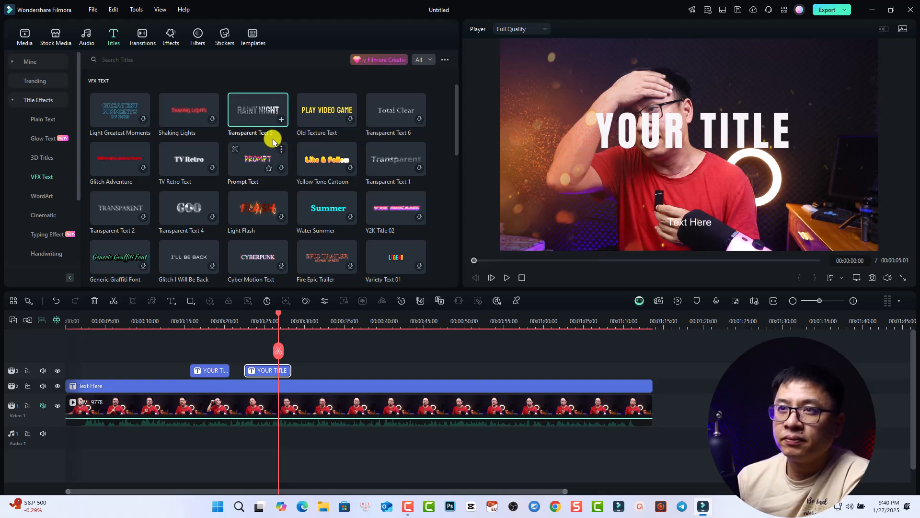
pyautogui.moveTo(249, 107); pyautogui.dragTo(322, 363)
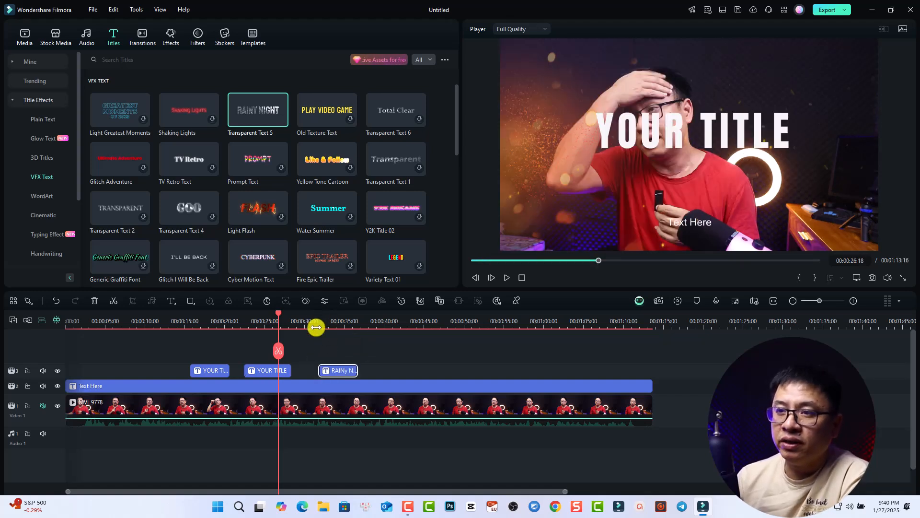
pyautogui.click(314, 321)
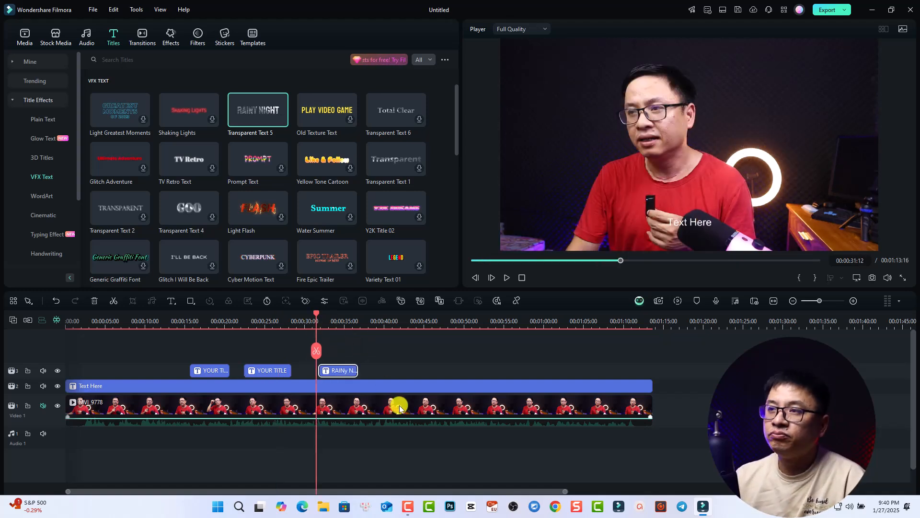
pyautogui.press('space')
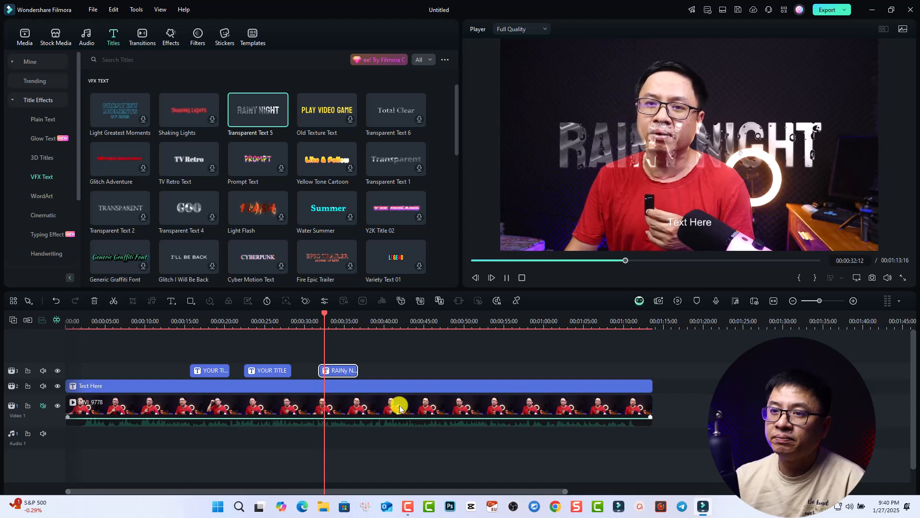
pyautogui.press('space')
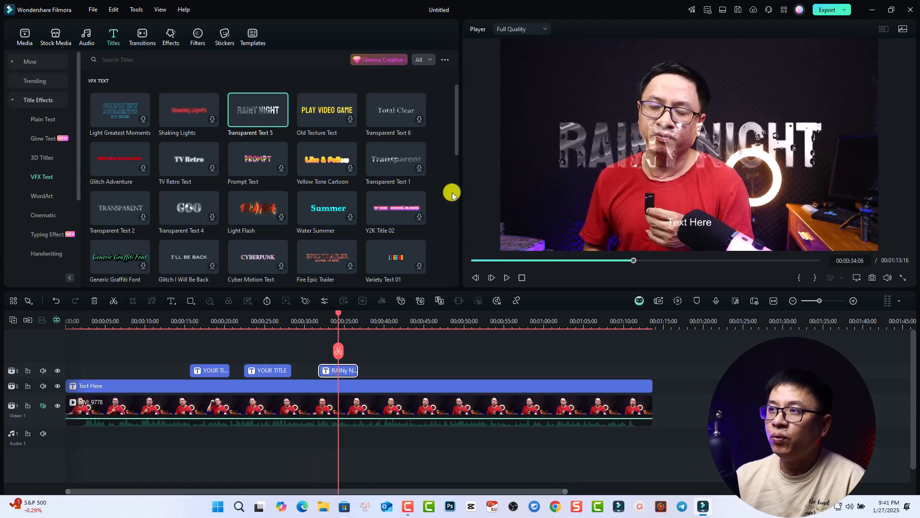
# Step: Add New LowerThirds 2 from the lower thirds templates to the upper title track at 00:00:40:18 and play it back
pyautogui.click(38, 196)
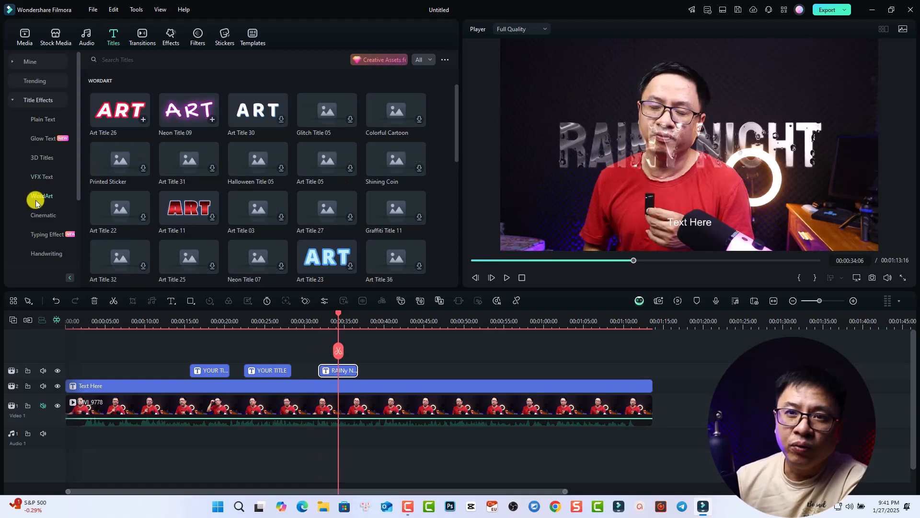
pyautogui.click(42, 214)
pyautogui.scroll(-2, 41, 191)
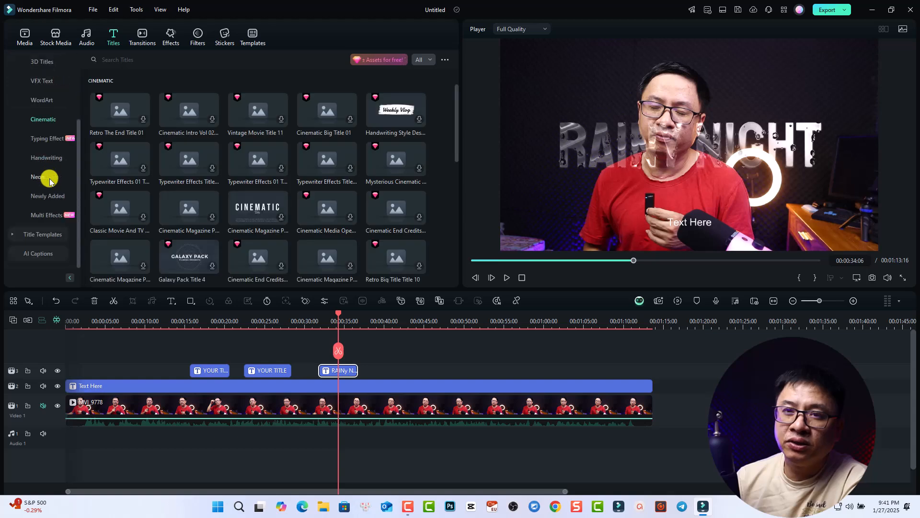
pyautogui.click(14, 234)
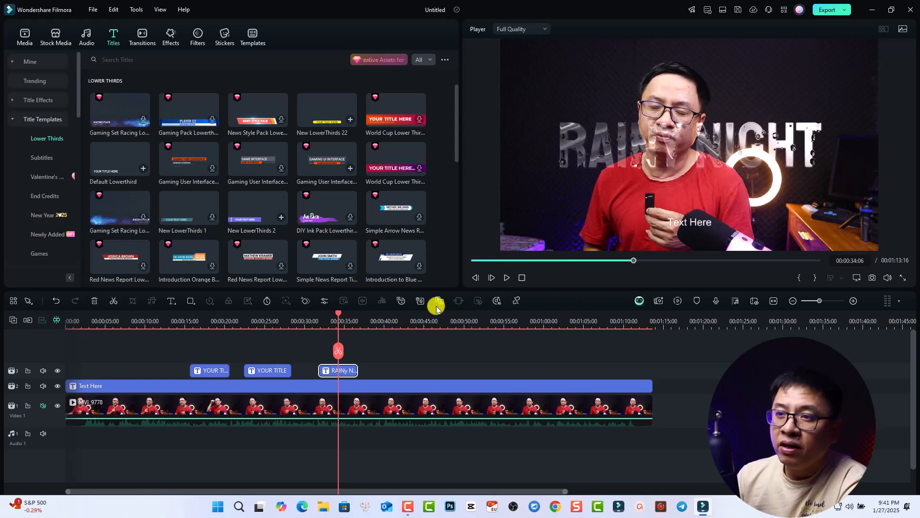
pyautogui.click(390, 322)
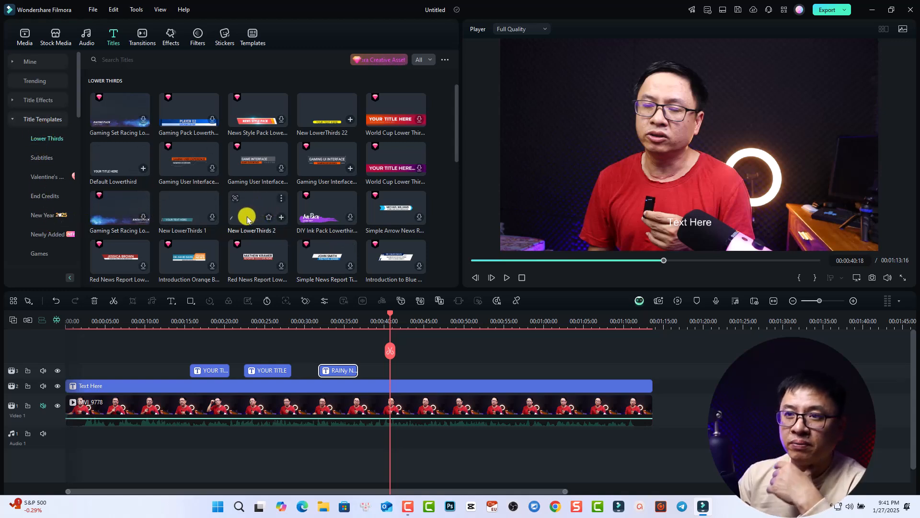
pyautogui.moveTo(247, 219); pyautogui.dragTo(392, 371)
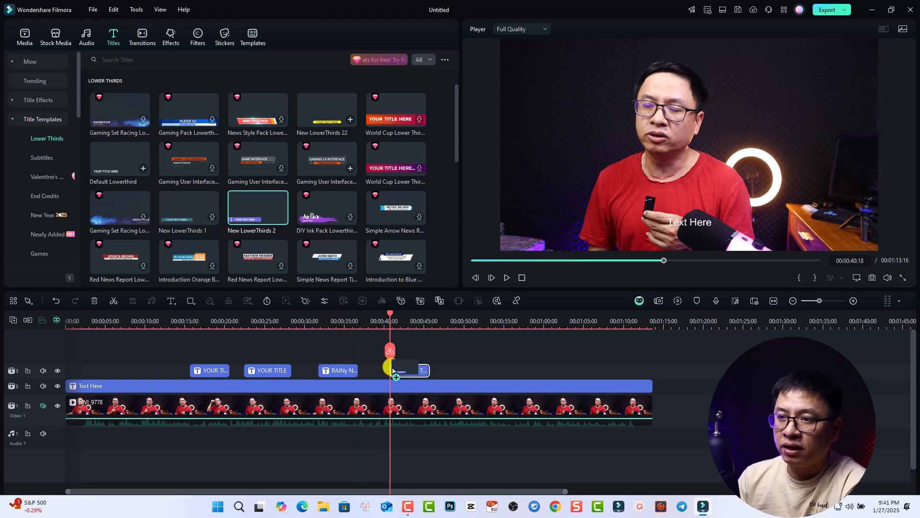
pyautogui.press('space')
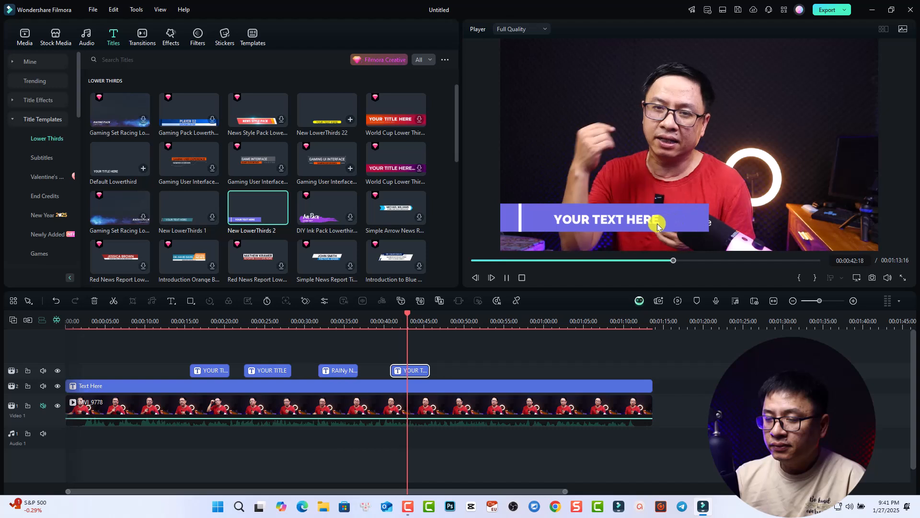
# Step: Replace the lower third's placeholder text with the presenter's full name
pyautogui.click(614, 220)
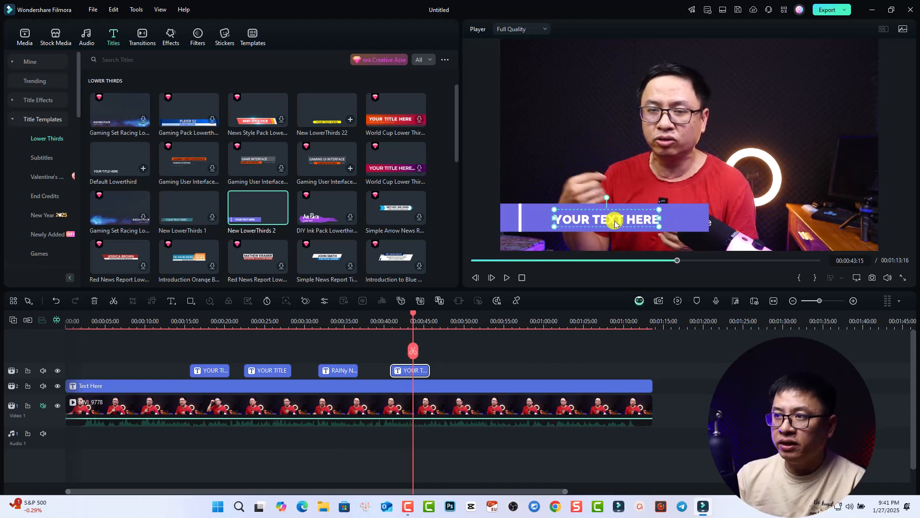
pyautogui.doubleClick(614, 220)
pyautogui.write('JAcky')
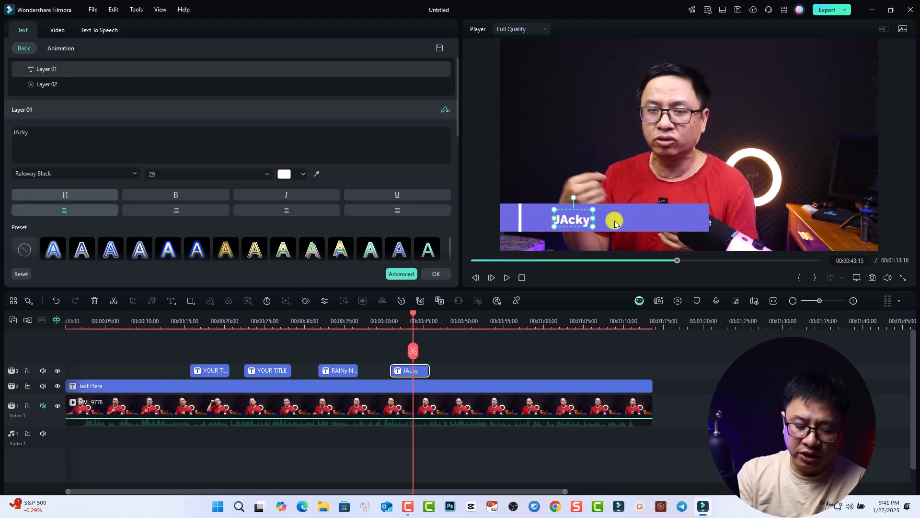
pyautogui.press('BackSpace')
pyautogui.press('BackSpace')
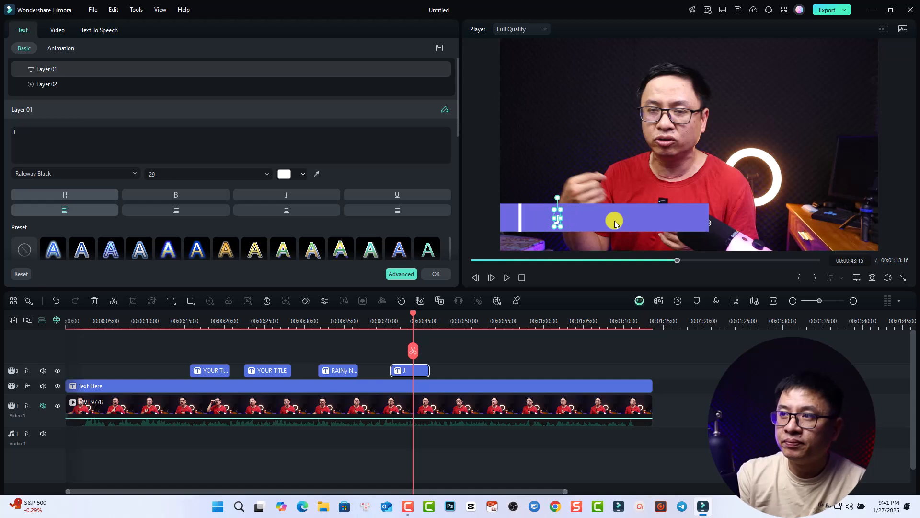
pyautogui.write('acky Nguyen')
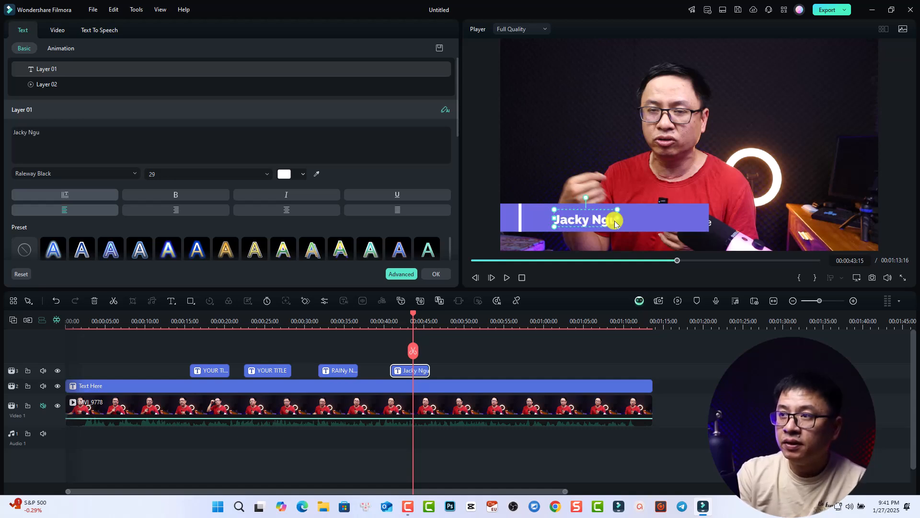
# Step: Play back the edited lower third from the start of its clip
pyautogui.click(387, 320)
pyautogui.click(444, 348)
pyautogui.press('space')
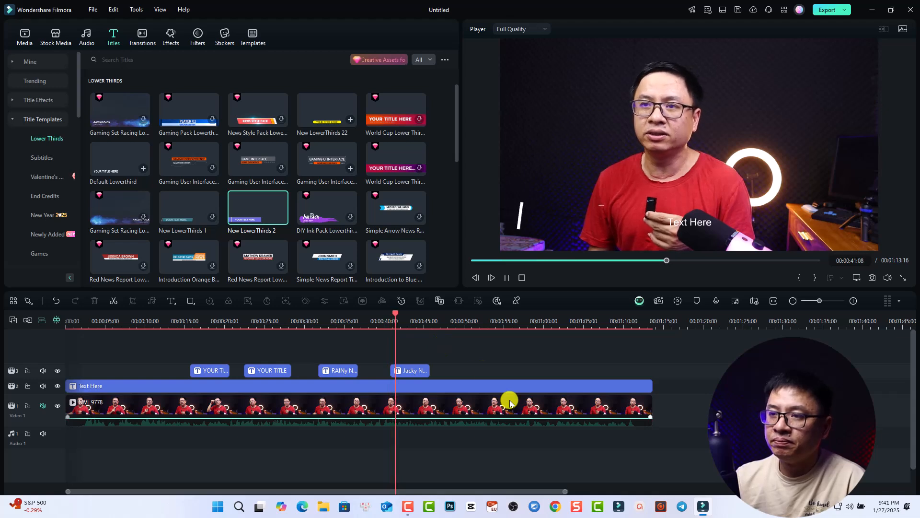
pyautogui.press('space')
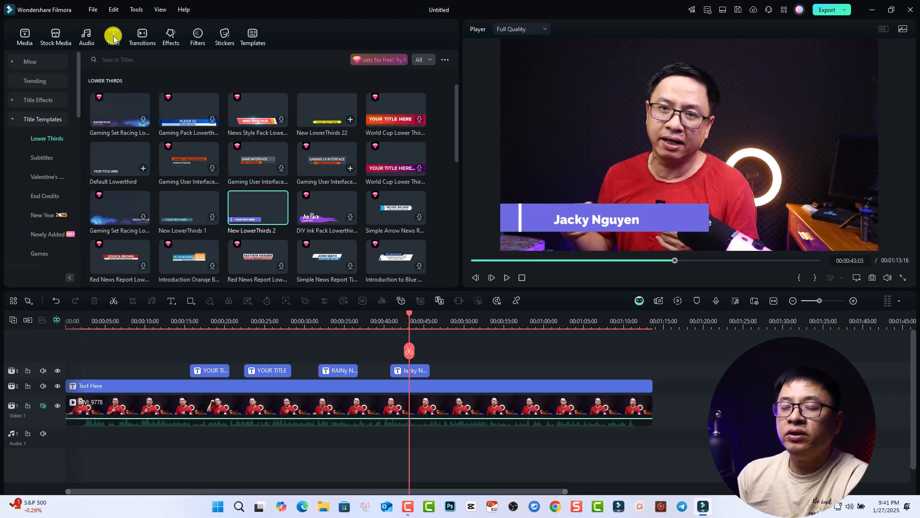
# Step: Examine the downloaded titles and the custom titles in the personal title library
pyautogui.click(12, 118)
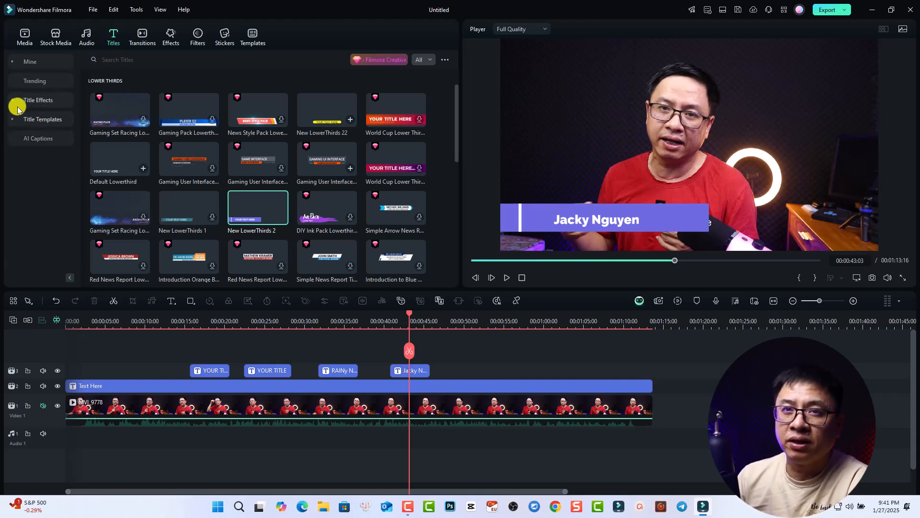
pyautogui.click(14, 67)
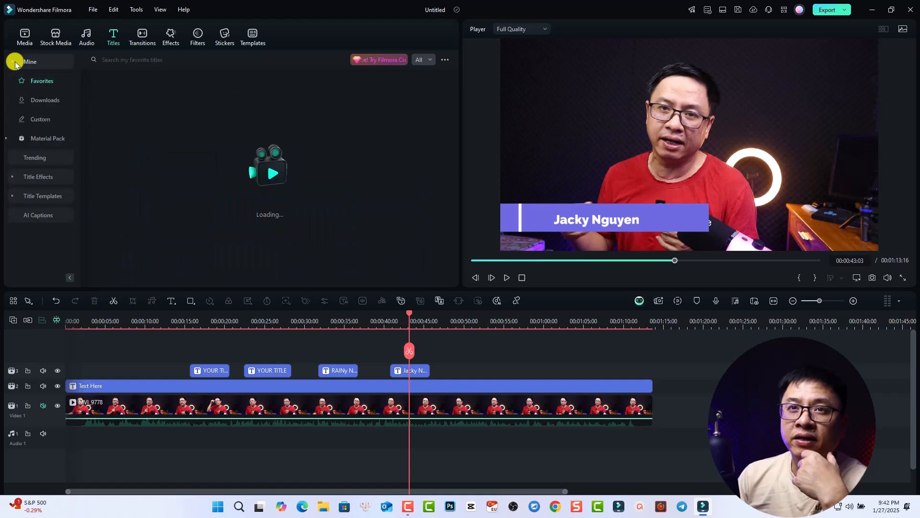
pyautogui.click(43, 99)
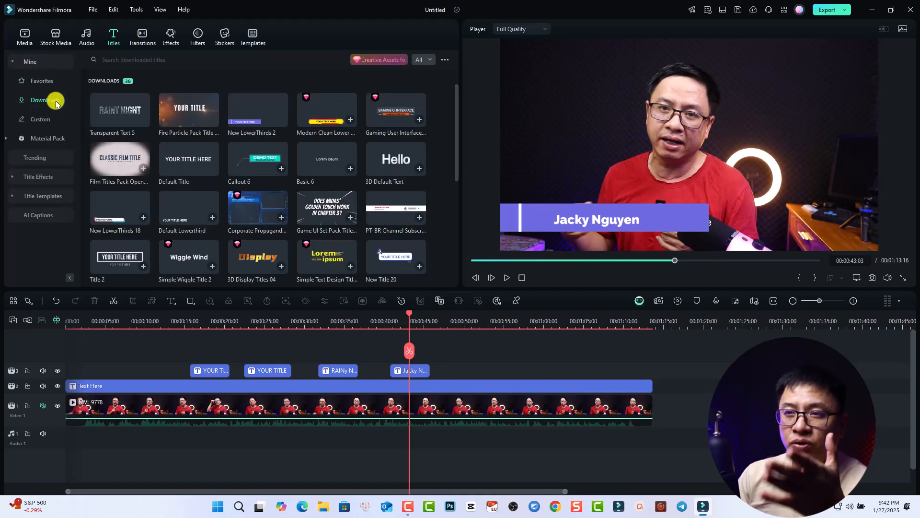
pyautogui.click(47, 123)
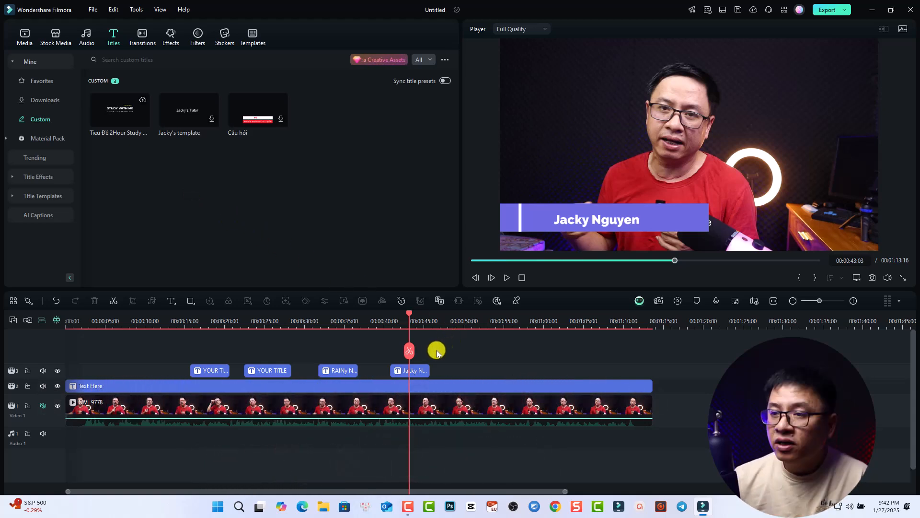
# Step: Delete all four title clips from the upper track and move the playhead to 00:00:07:01
pyautogui.moveTo(443, 348); pyautogui.dragTo(180, 372)
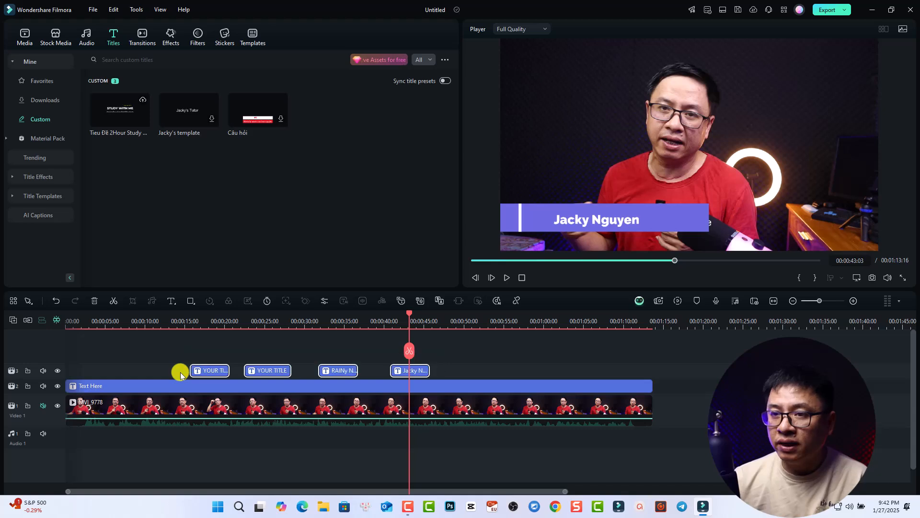
pyautogui.press('Delete')
pyautogui.click(121, 322)
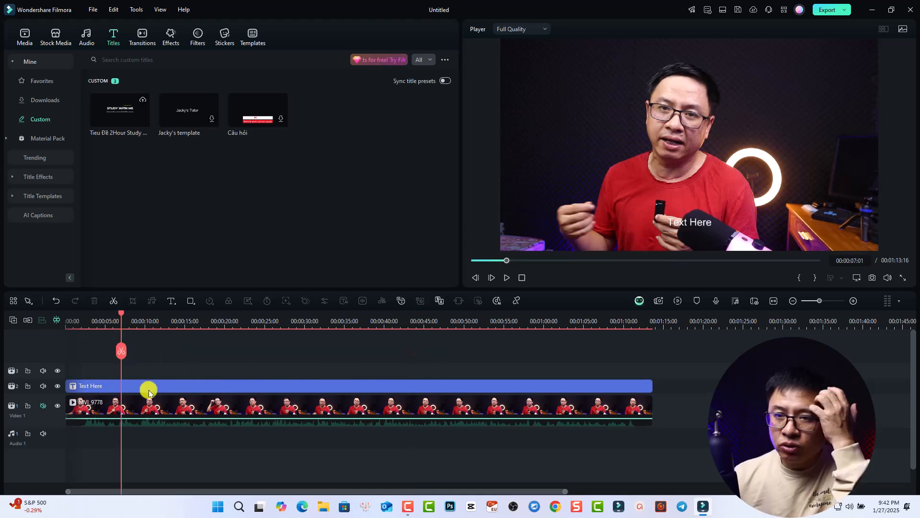
# Step: Enlarge the "Text Here" text in the preview to more than three times its size, extending it up and to the left
pyautogui.click(197, 386)
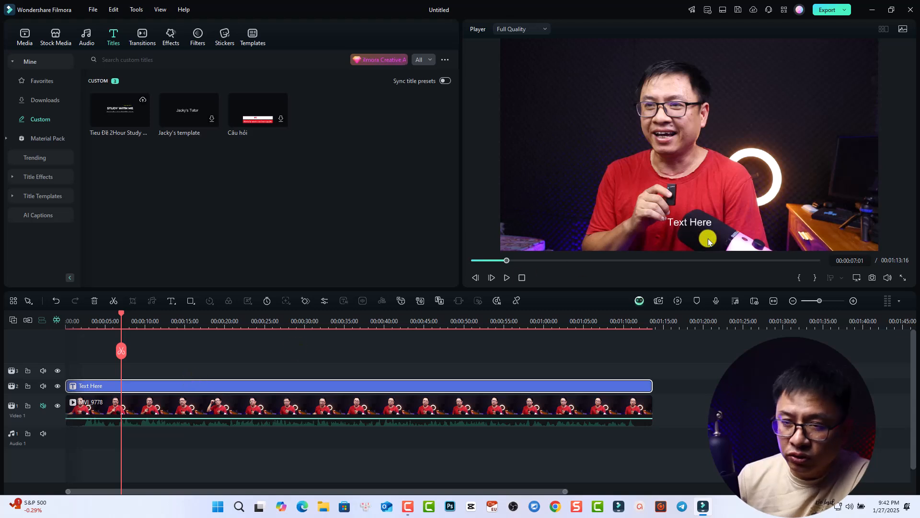
pyautogui.click(680, 221)
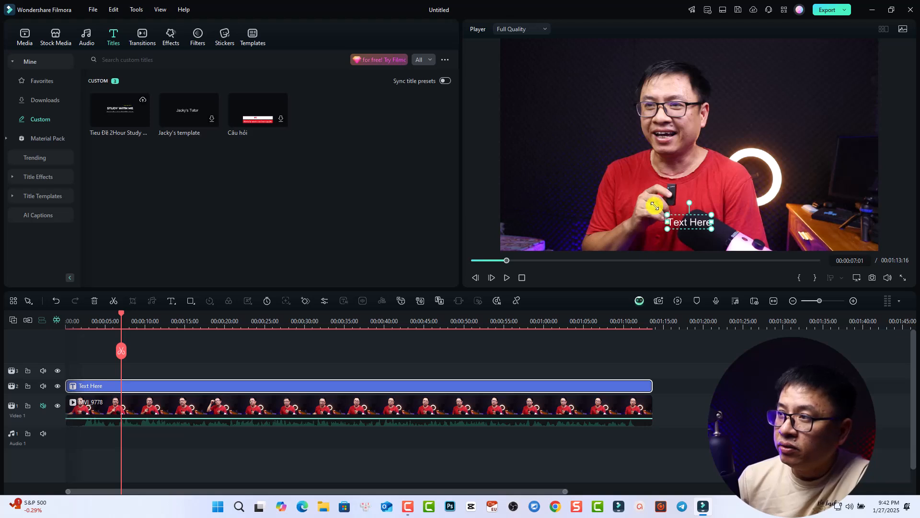
pyautogui.moveTo(657, 205); pyautogui.dragTo(618, 182)
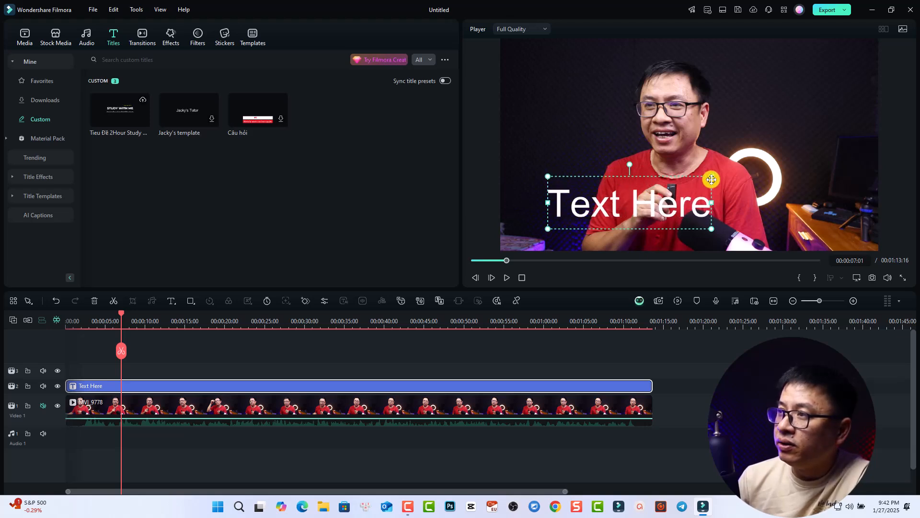
# Step: Tilt the "Text Here" text about 9 degrees clockwise and place it, reduced in size, beside the presenter at the left of the video frame
pyautogui.moveTo(712, 178); pyautogui.dragTo(731, 170)
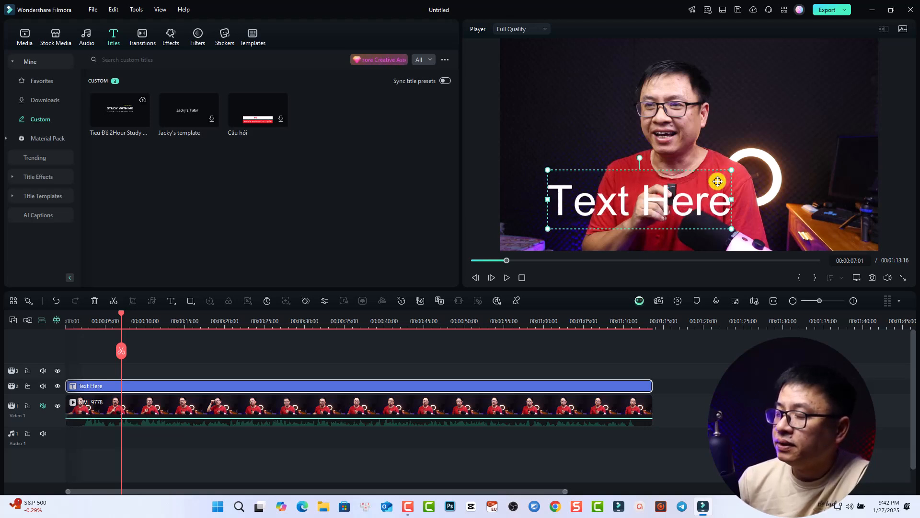
pyautogui.moveTo(656, 206); pyautogui.dragTo(692, 153)
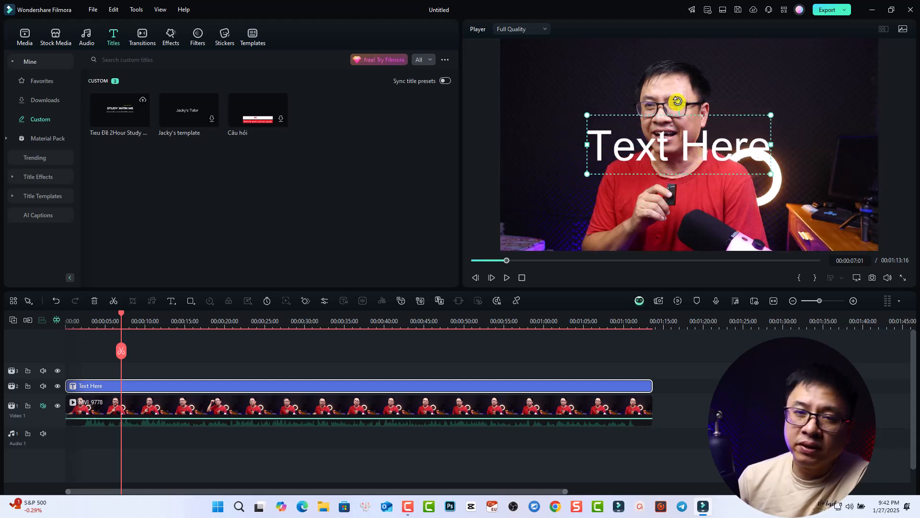
pyautogui.moveTo(678, 101); pyautogui.dragTo(681, 131)
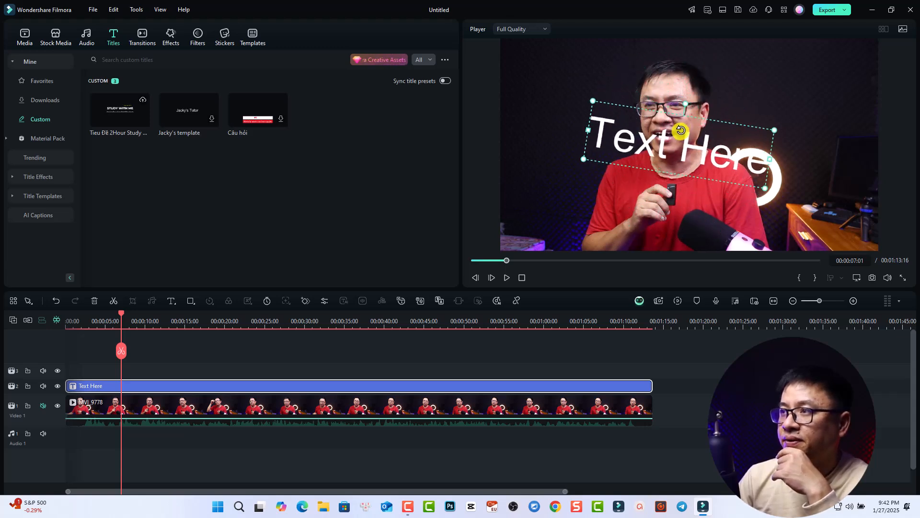
pyautogui.moveTo(589, 131); pyautogui.dragTo(575, 171)
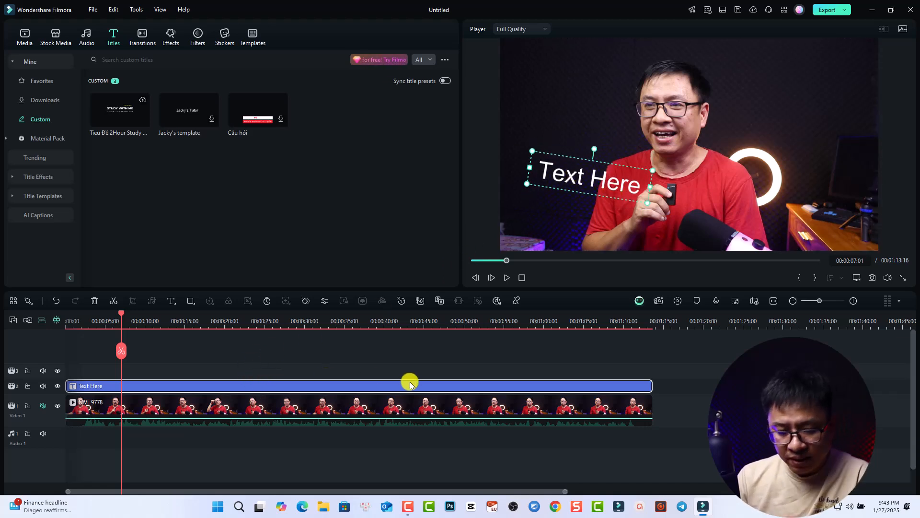
# Step: Shorten the text clip to about 12 seconds, starting near 8.5 seconds, and shift its text slightly right and down in the frame
pyautogui.moveTo(650, 386); pyautogui.dragTo(193, 396)
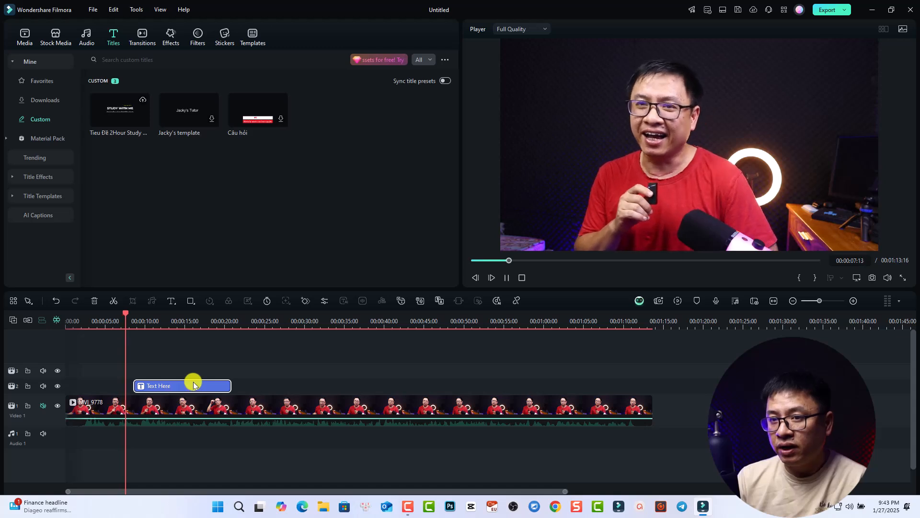
pyautogui.press('space')
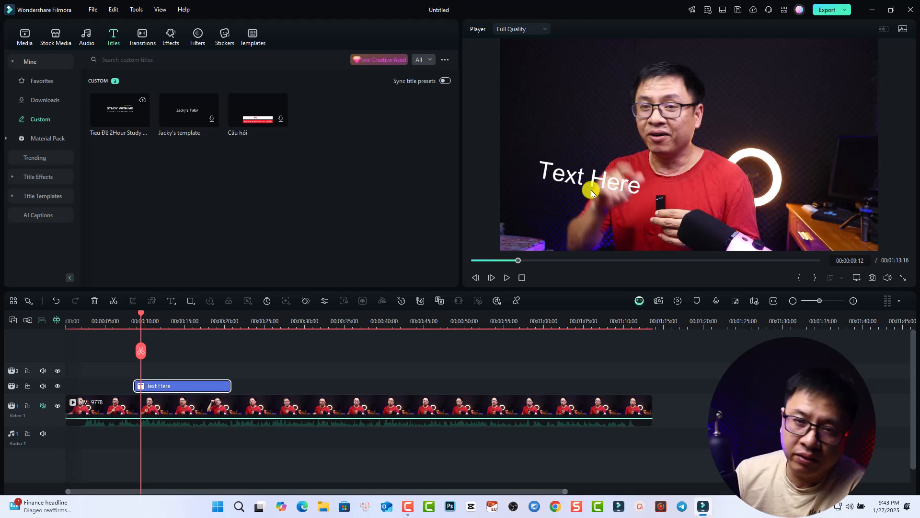
pyautogui.click(586, 175)
pyautogui.moveTo(585, 176); pyautogui.dragTo(619, 168)
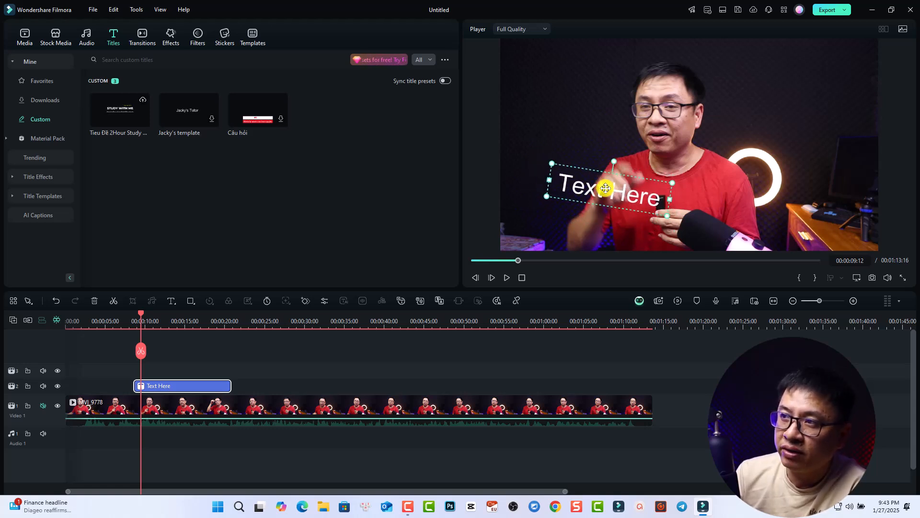
# Step: Open the text clip's properties and look through its video transform, preset animation and Text To Speech options
pyautogui.doubleClick(186, 387)
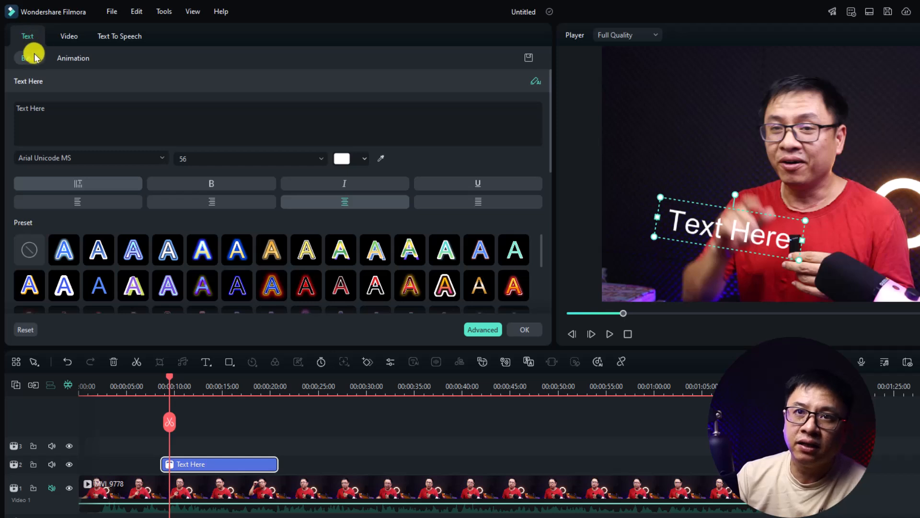
pyautogui.click(70, 39)
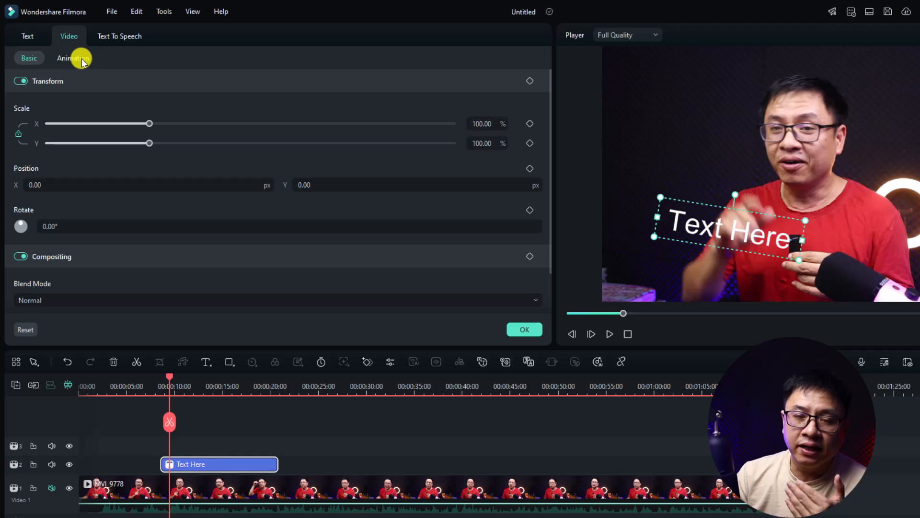
pyautogui.click(77, 62)
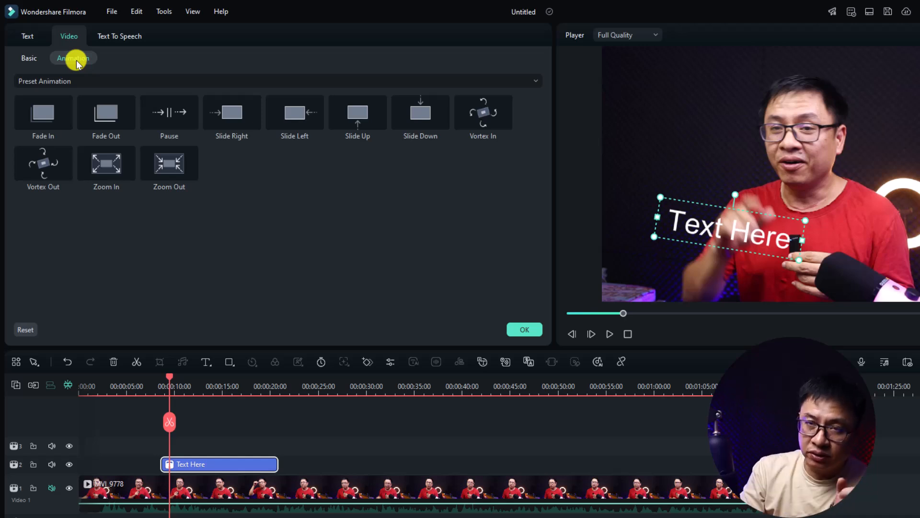
pyautogui.click(120, 38)
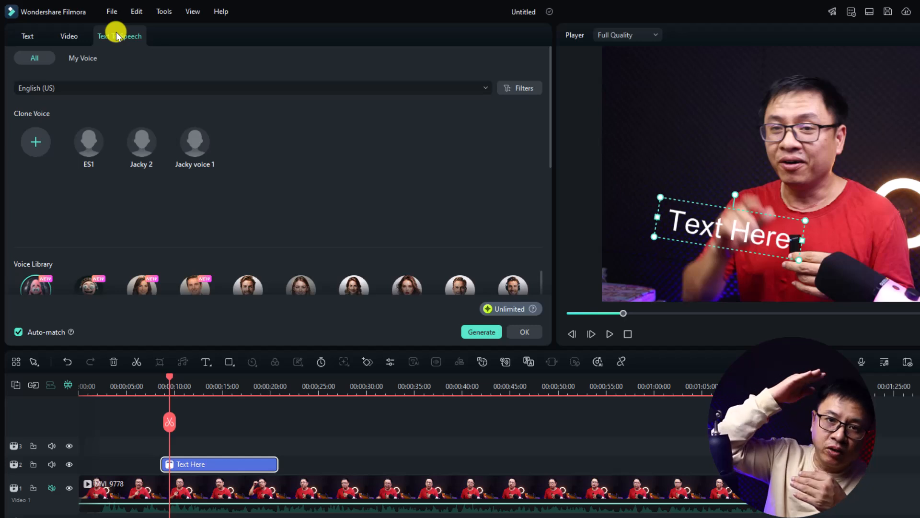
pyautogui.click(23, 37)
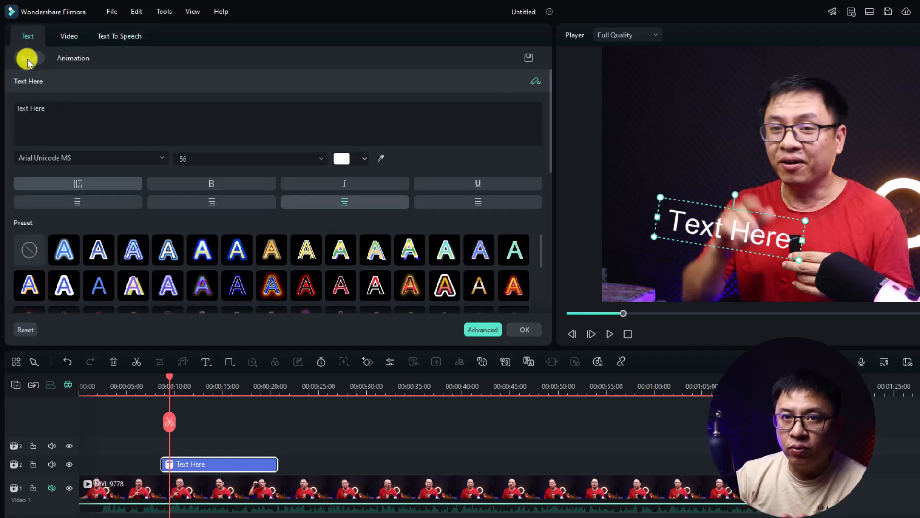
# Step: Replace the title's "Text Here" placeholder with the presenter's full name
pyautogui.click(61, 106)
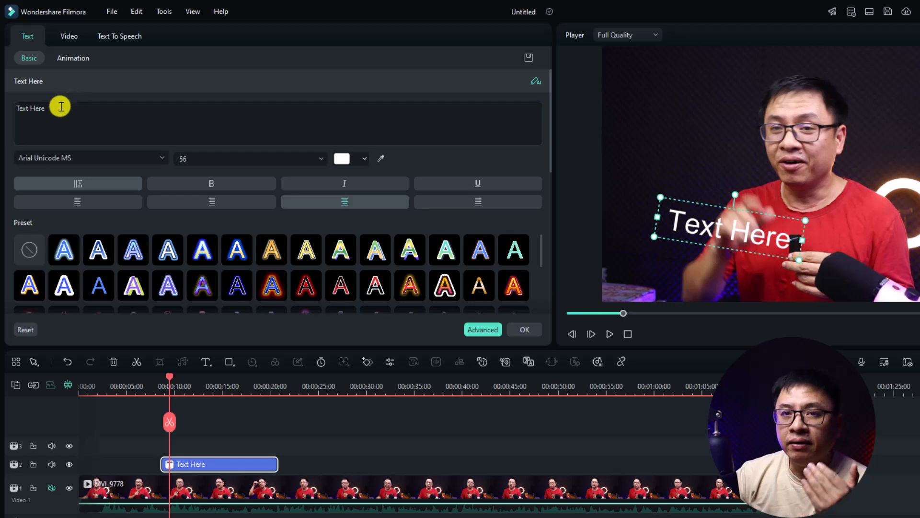
pyautogui.hotkey('ctrl', 'a')
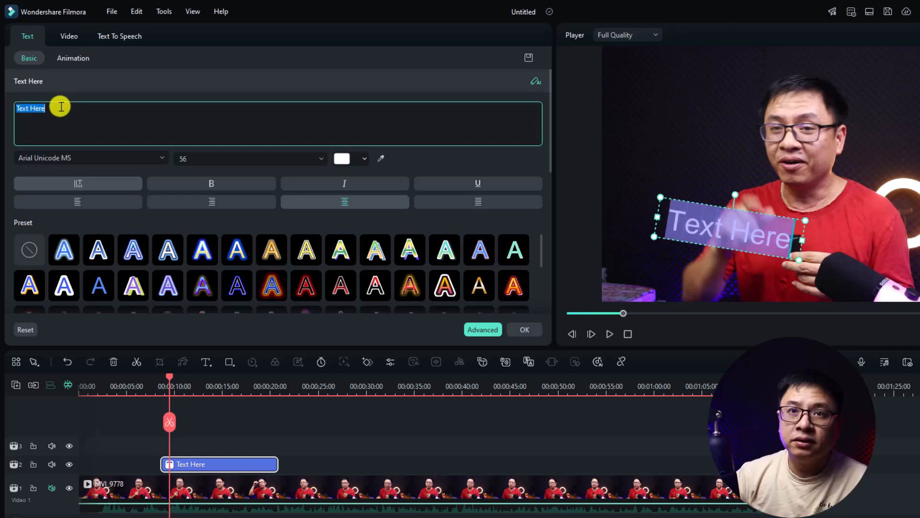
pyautogui.write('Jacky Ng')
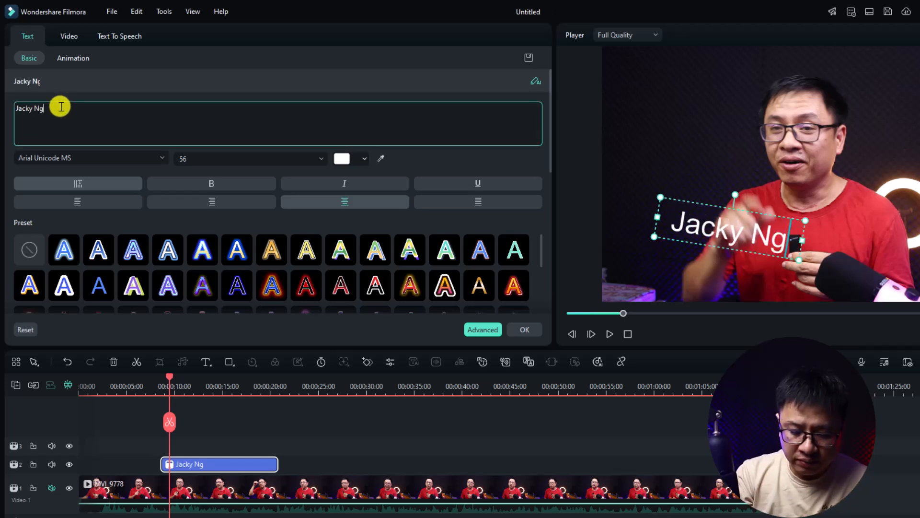
pyautogui.write('uyen')
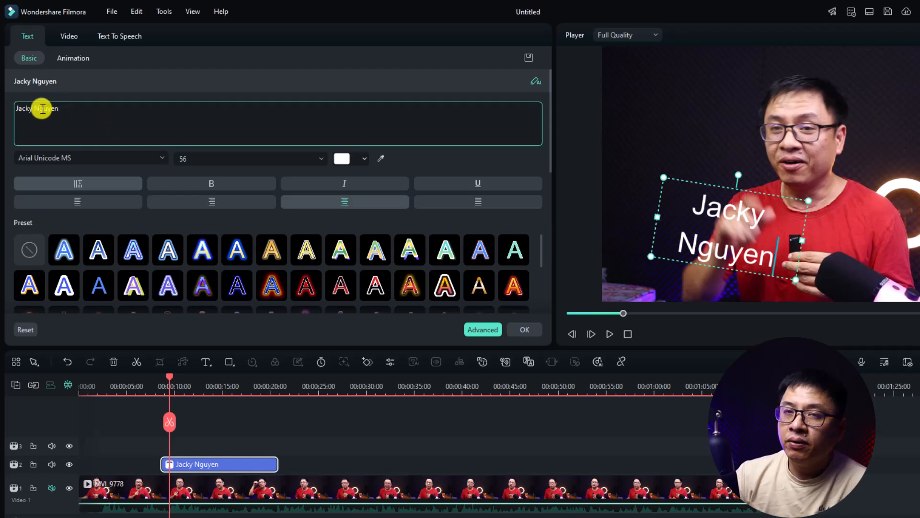
# Step: Set the name text's font to the favorite SFU Futura ExtraBoldOblique and its size to 60
pyautogui.click(71, 158)
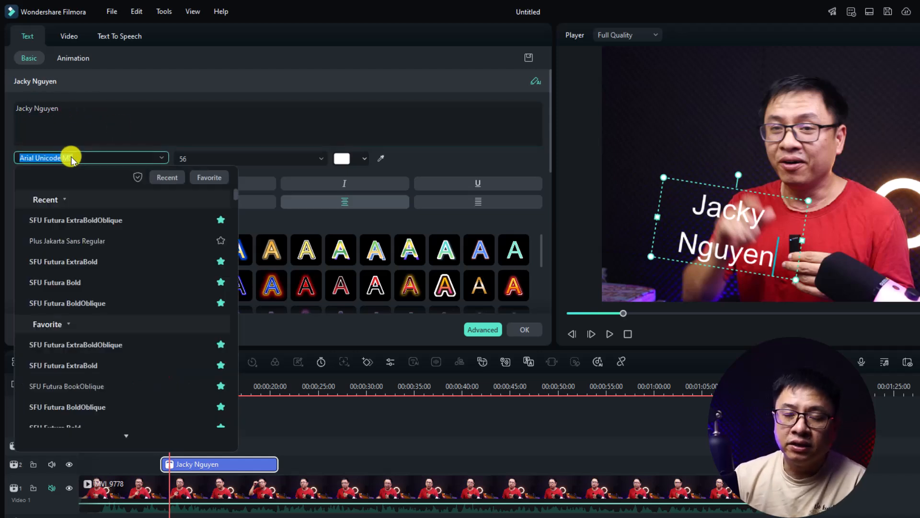
pyautogui.click(209, 176)
pyautogui.click(102, 222)
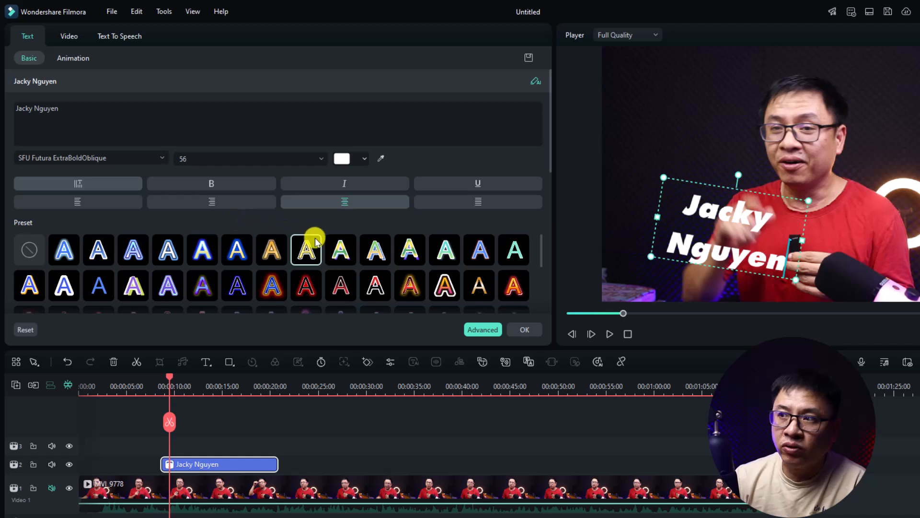
pyautogui.click(213, 159)
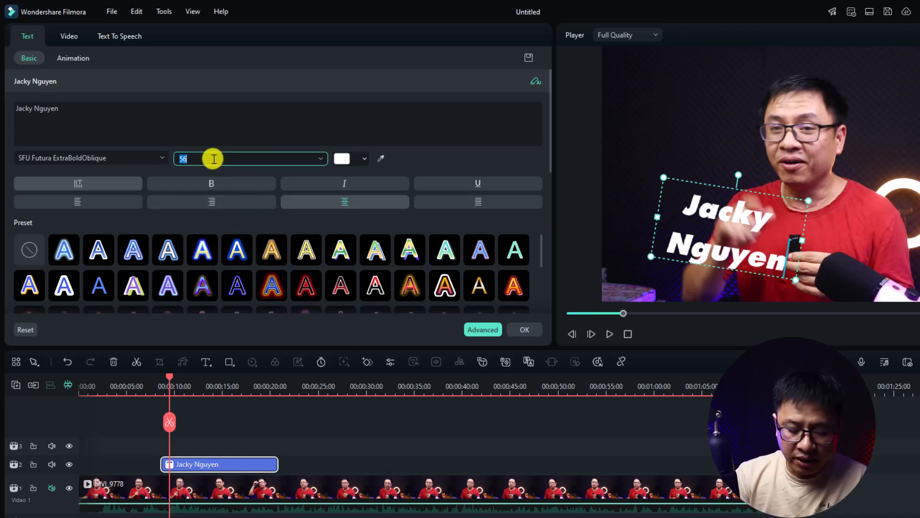
pyautogui.write('60')
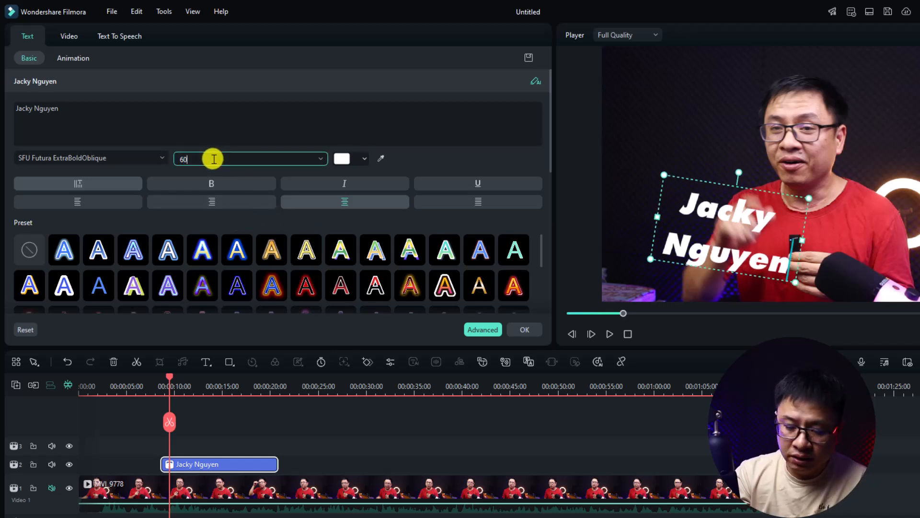
pyautogui.press('Return')
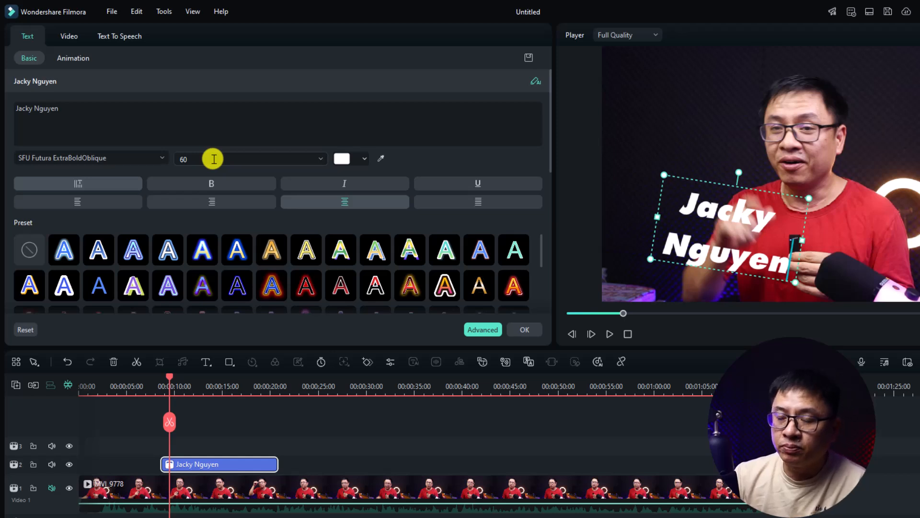
# Step: Color the name text red, and replace that with a turquoise sampled from the interface with the eyedropper
pyautogui.click(365, 162)
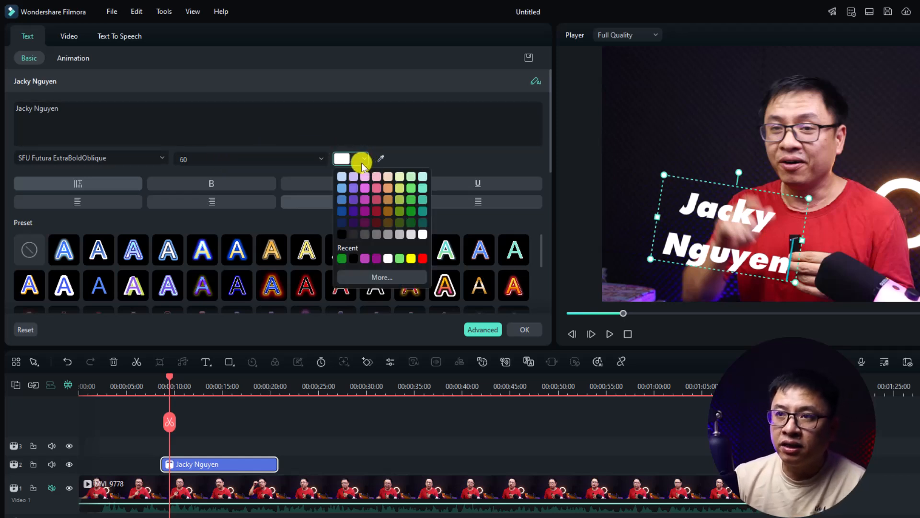
pyautogui.click(419, 257)
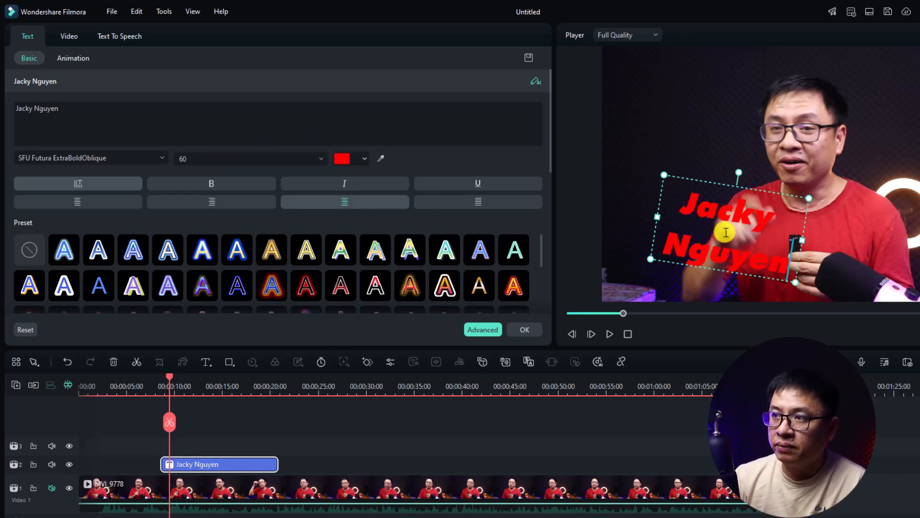
pyautogui.click(381, 159)
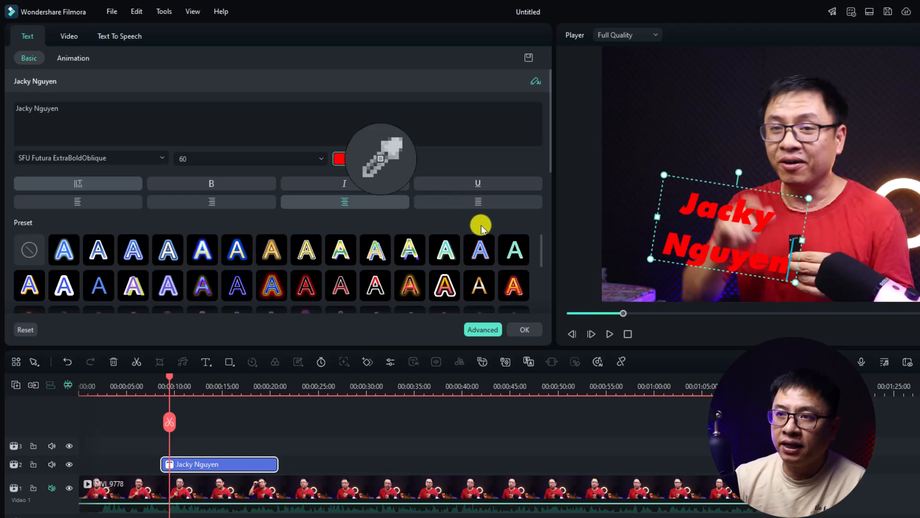
pyautogui.click(486, 324)
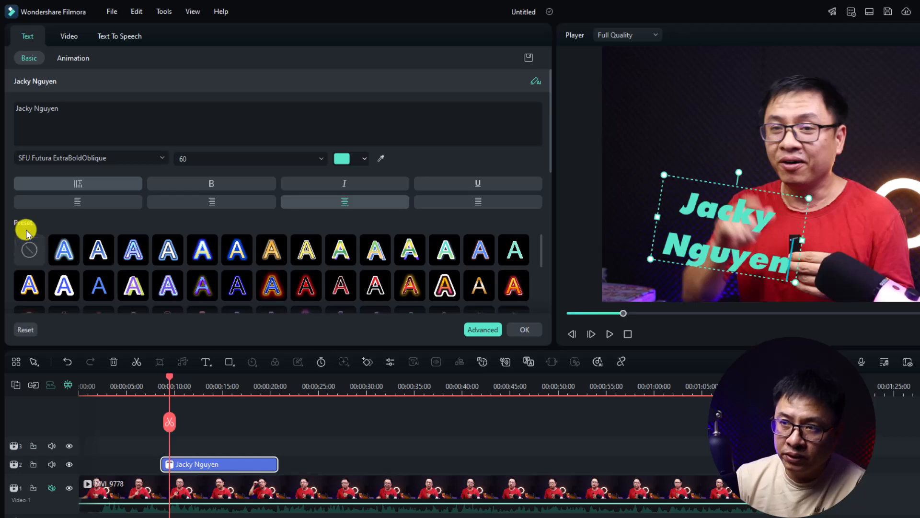
# Step: Apply the magenta preset with the pink glow to the name text
pyautogui.scroll(-1, 550, 156)
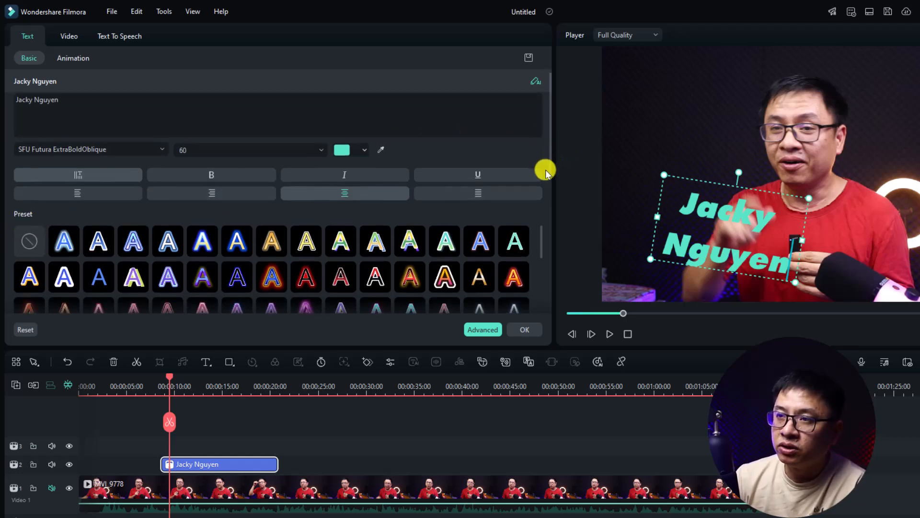
pyautogui.scroll(-4, 545, 170)
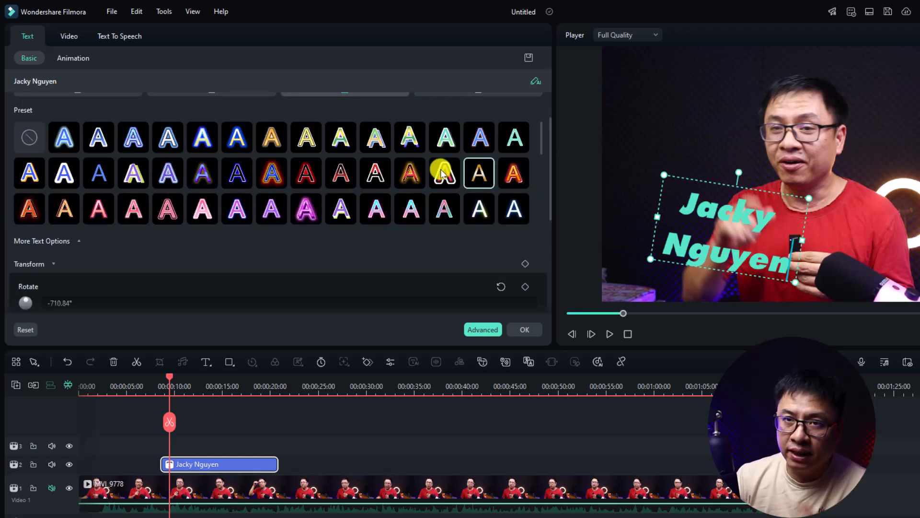
pyautogui.click(306, 207)
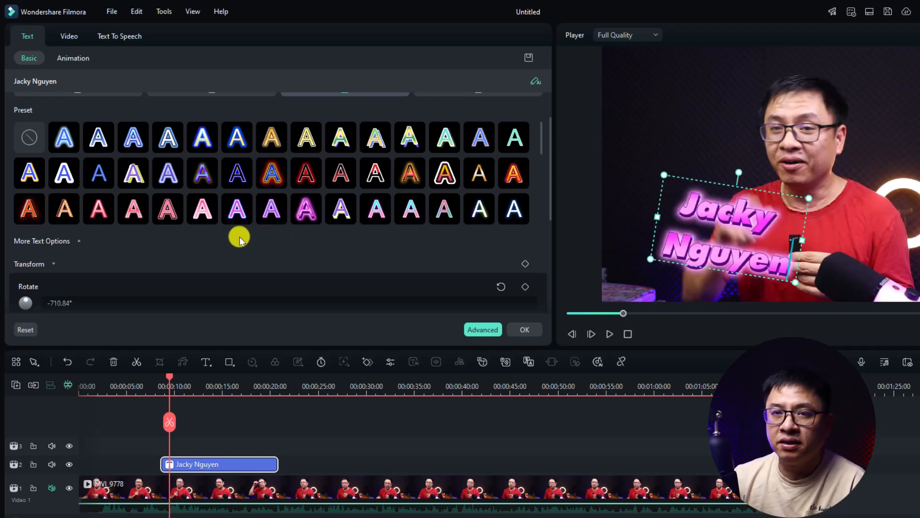
# Step: Enlarge the name text by setting its Transform scale to 46.18
pyautogui.scroll(-3, 120, 275)
pyautogui.scroll(3, 51, 281)
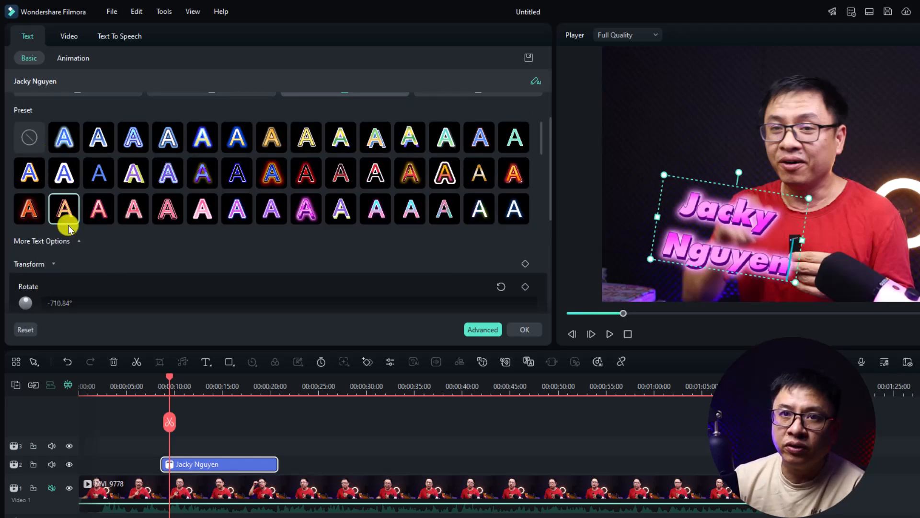
pyautogui.scroll(-3, 520, 192)
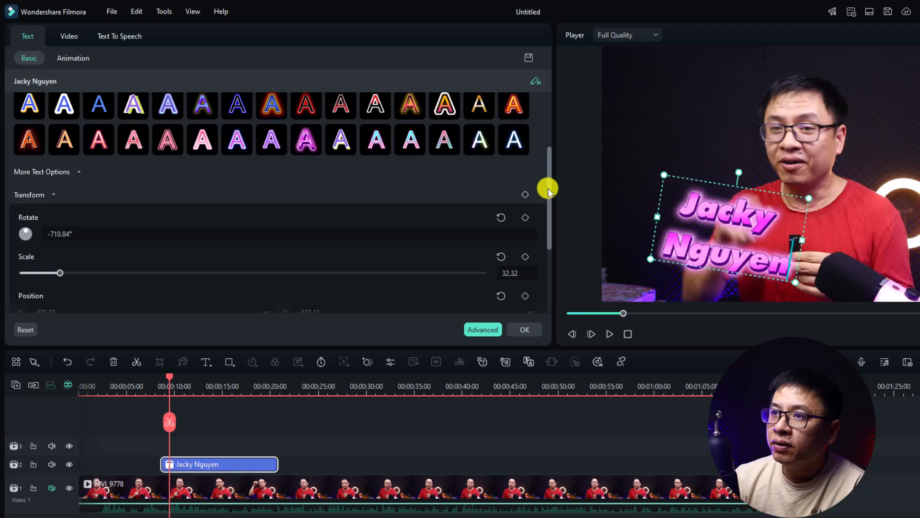
pyautogui.moveTo(549, 187); pyautogui.dragTo(546, 231)
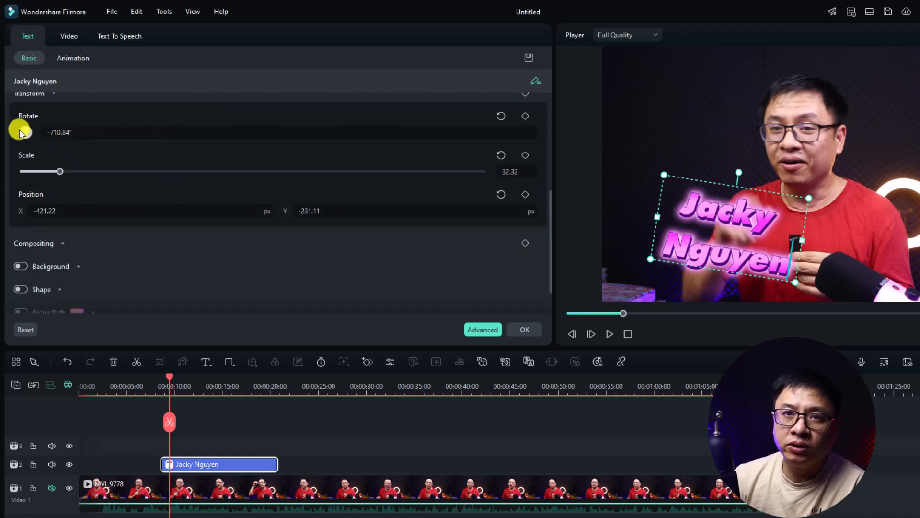
pyautogui.moveTo(55, 182)
pyautogui.mouseDown()
pyautogui.moveTo(61, 172)
pyautogui.moveTo(45, 178)
pyautogui.moveTo(57, 173)
pyautogui.mouseUp()
pyautogui.click(78, 171)
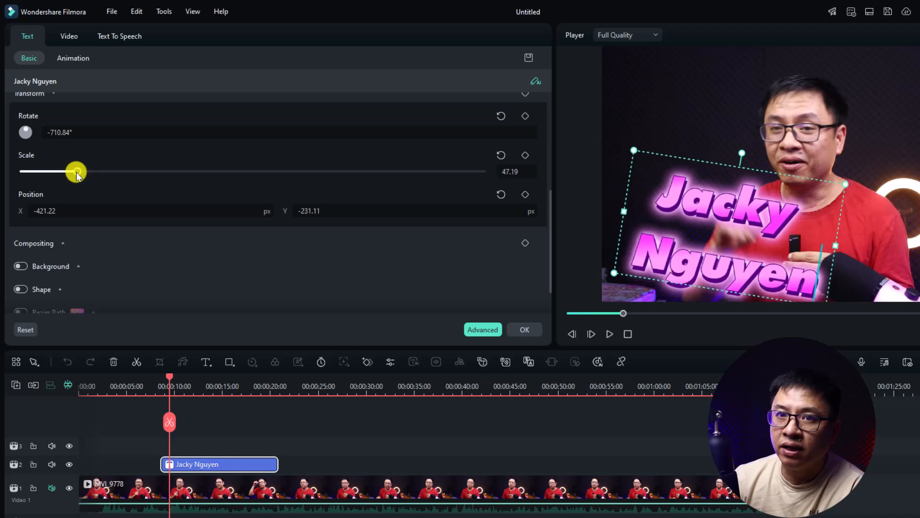
# Step: Try a black color-fill background behind the name text and turn it off again
pyautogui.scroll(-1, 82, 261)
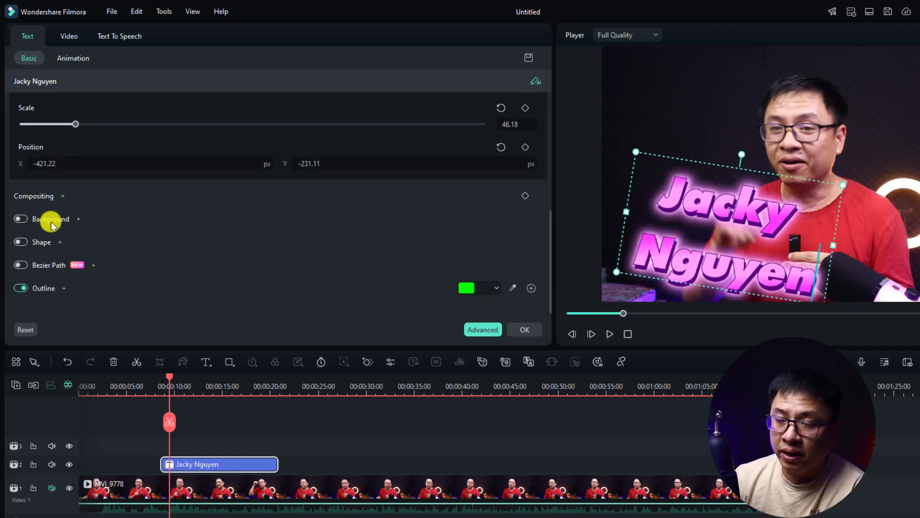
pyautogui.click(23, 222)
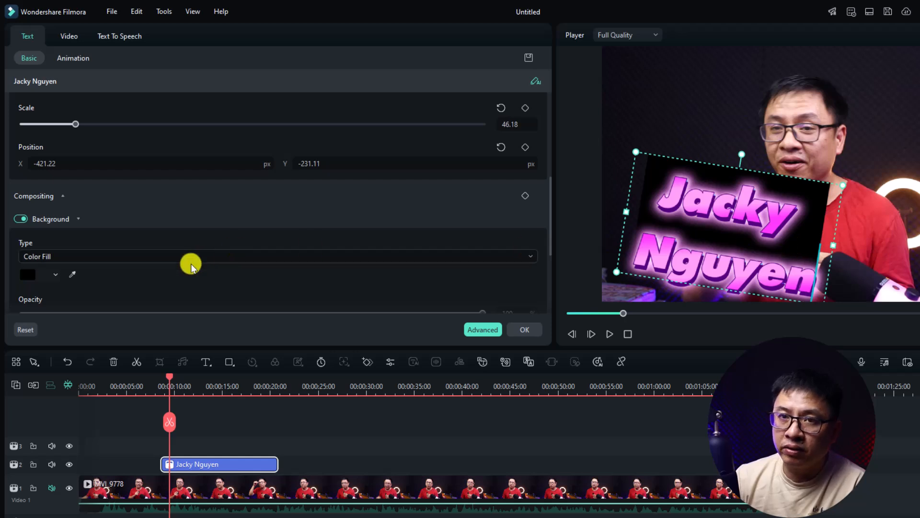
pyautogui.click(22, 221)
pyautogui.scroll(-1, 345, 240)
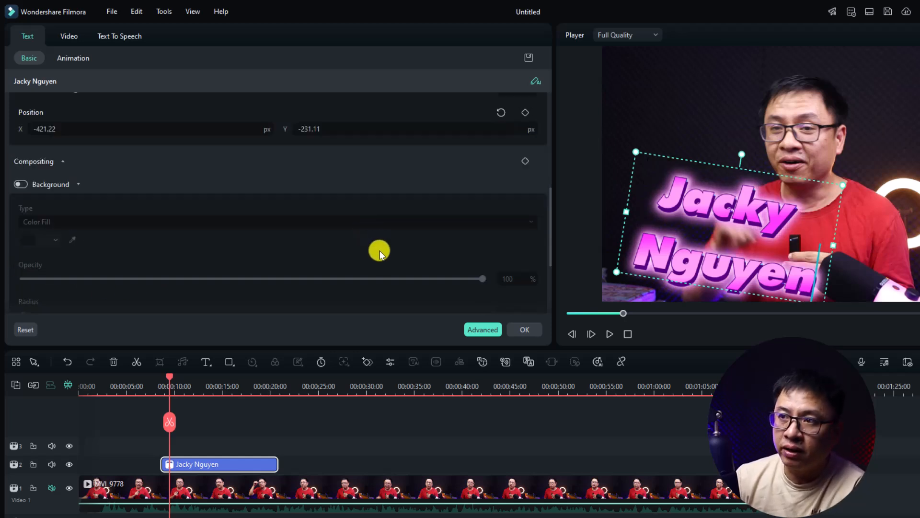
# Step: Turn on Shape for the name text and curve it with the upward arc type at strength 41
pyautogui.scroll(-3, 379, 253)
pyautogui.scroll(-1, 380, 252)
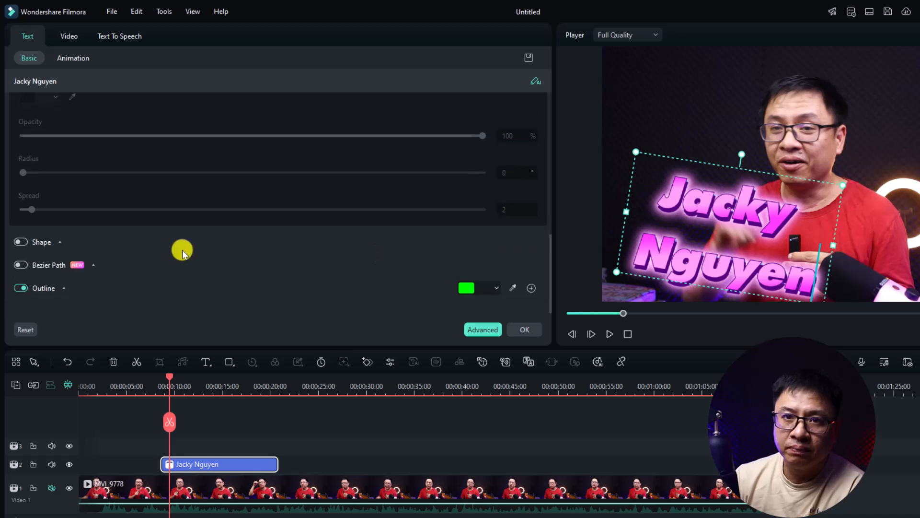
pyautogui.click(25, 244)
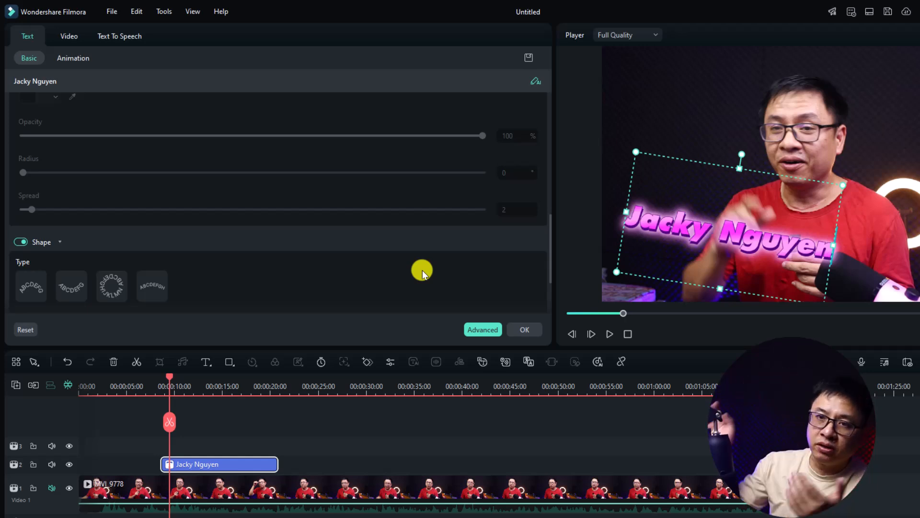
pyautogui.click(70, 292)
pyautogui.click(31, 291)
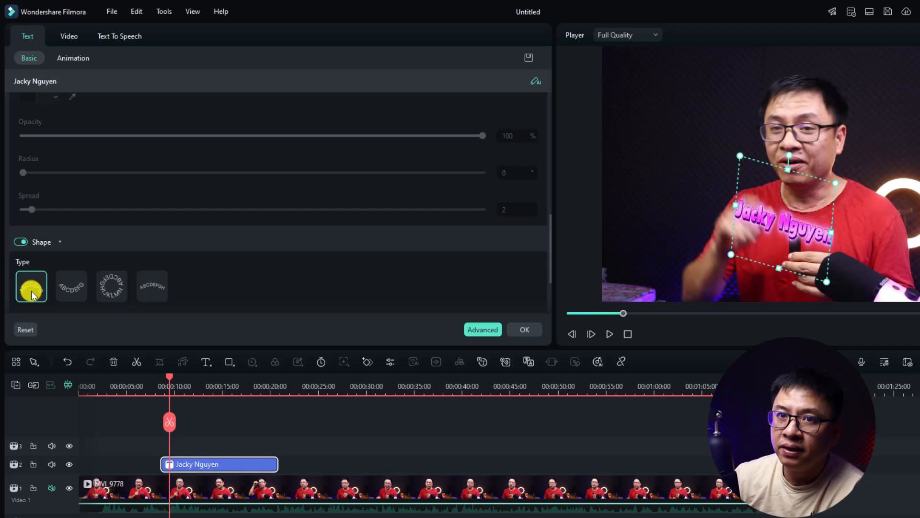
pyautogui.scroll(-3, 287, 286)
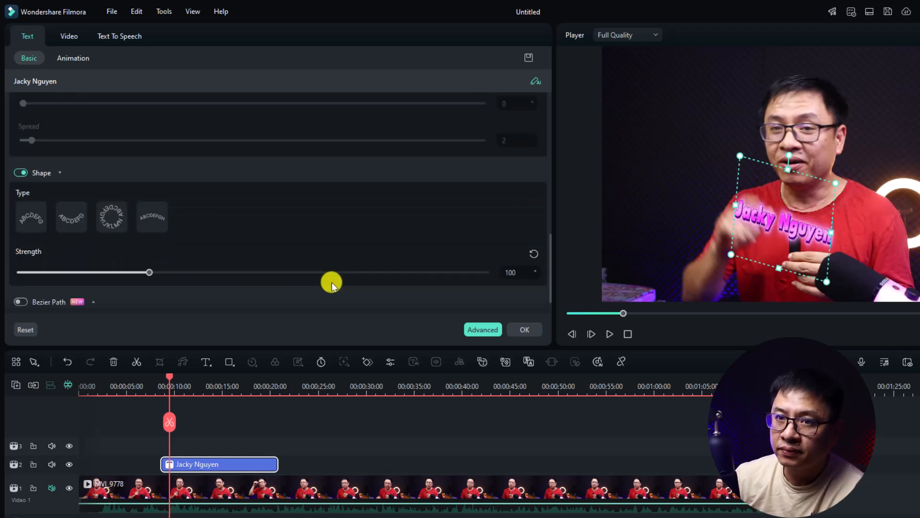
pyautogui.moveTo(136, 276); pyautogui.dragTo(74, 272)
# Step: Switch the name text to the downward arc shape type and set its strength to 246
pyautogui.click(69, 219)
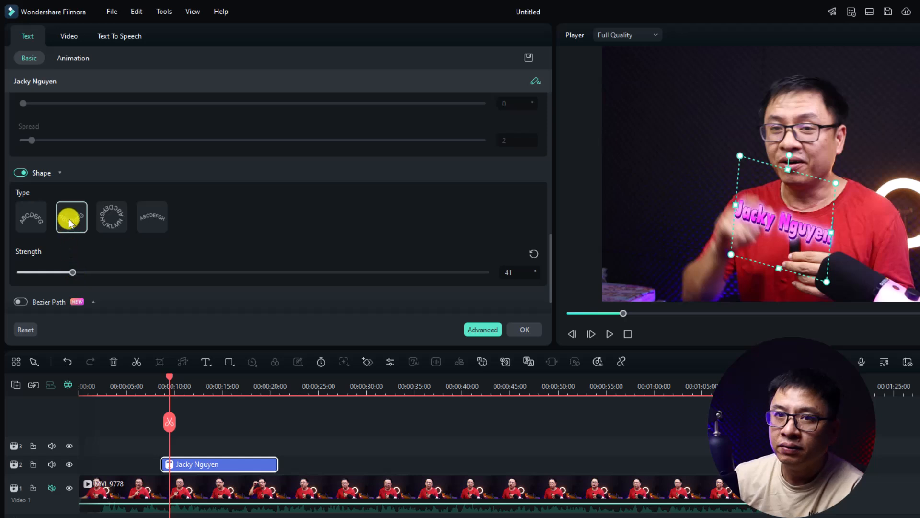
pyautogui.scroll(-1, 220, 265)
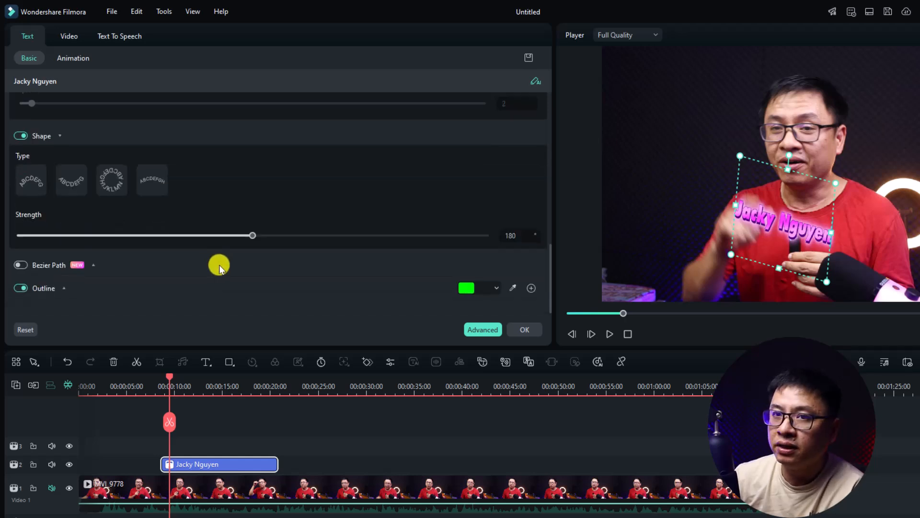
pyautogui.moveTo(252, 243); pyautogui.dragTo(347, 239)
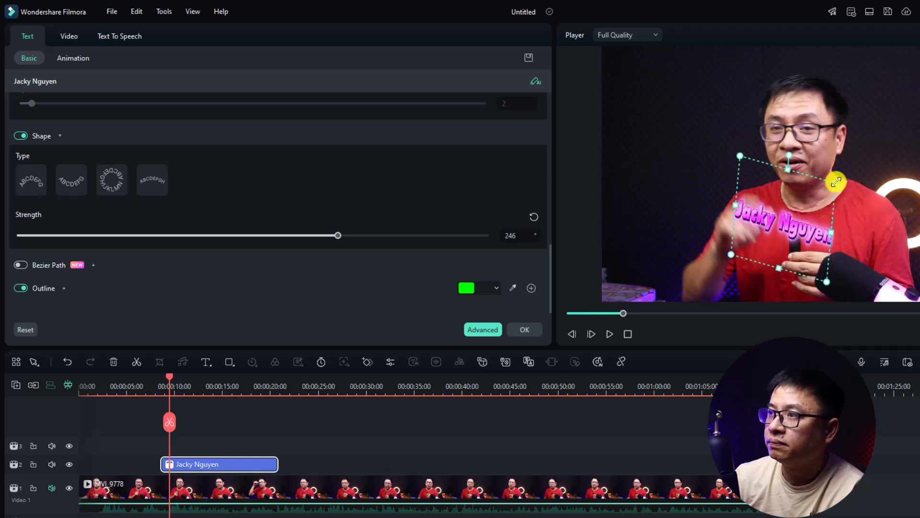
# Step: Shrink the curved name text and move it to the empty area beside the speaker
pyautogui.moveTo(845, 183); pyautogui.dragTo(792, 215)
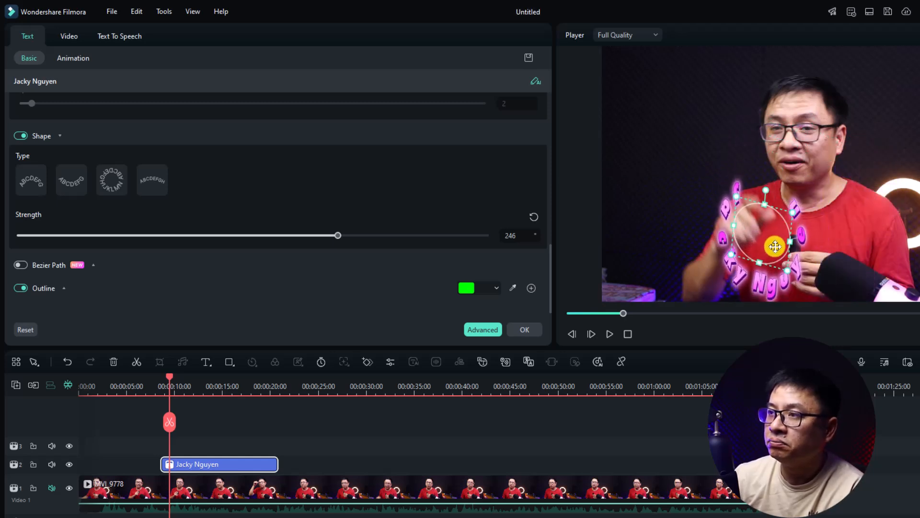
pyautogui.moveTo(773, 246); pyautogui.dragTo(709, 234)
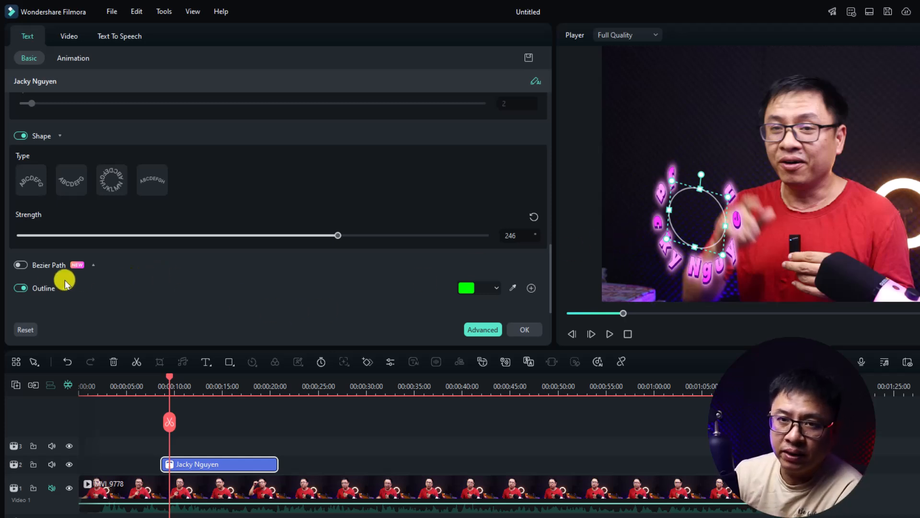
# Step: Turn off Shape, enable Bezier Path for the name text and bend its path with the curve handles
pyautogui.click(19, 137)
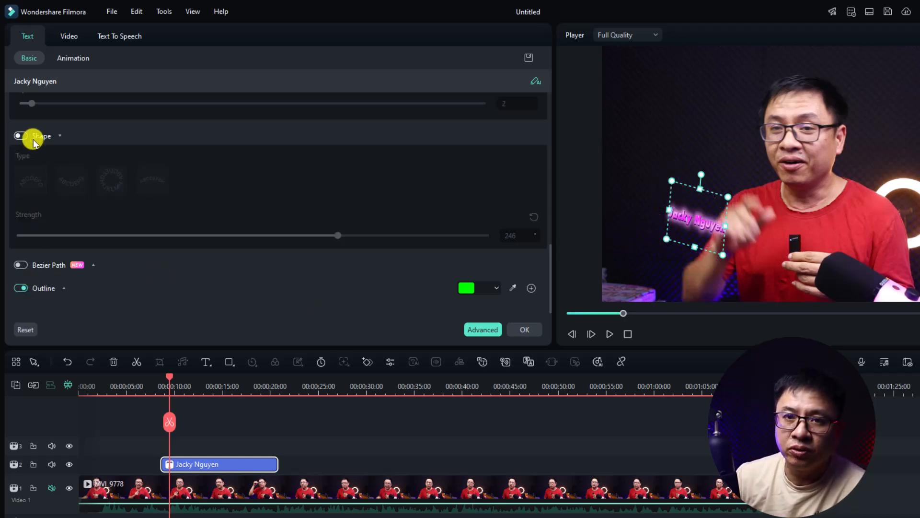
pyautogui.click(20, 265)
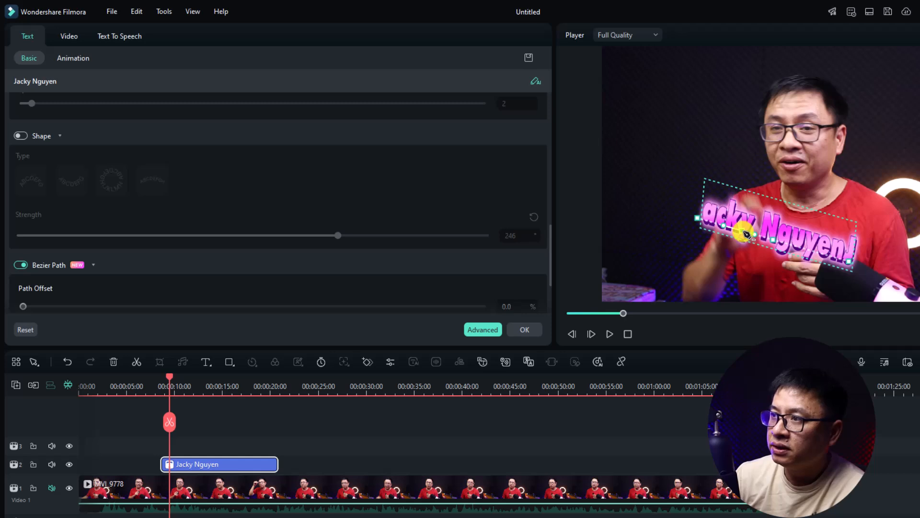
pyautogui.moveTo(744, 234); pyautogui.dragTo(754, 209)
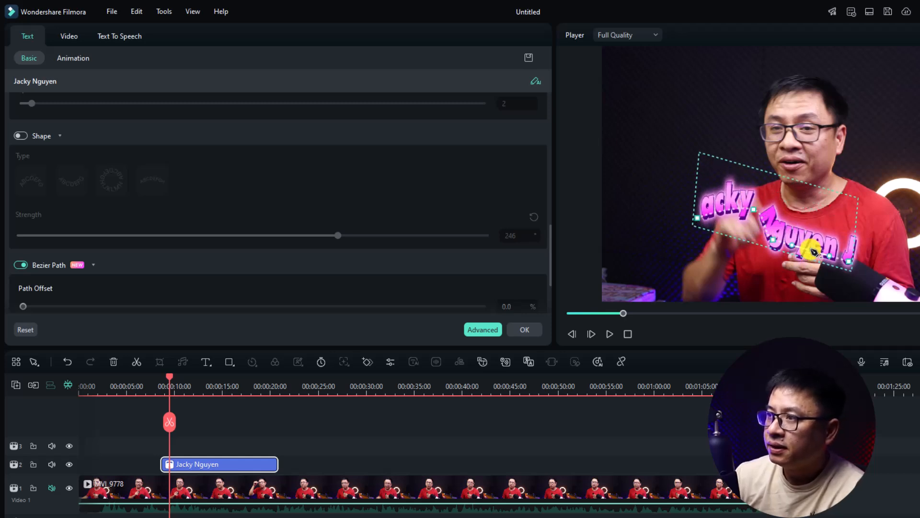
pyautogui.moveTo(813, 251); pyautogui.dragTo(834, 246)
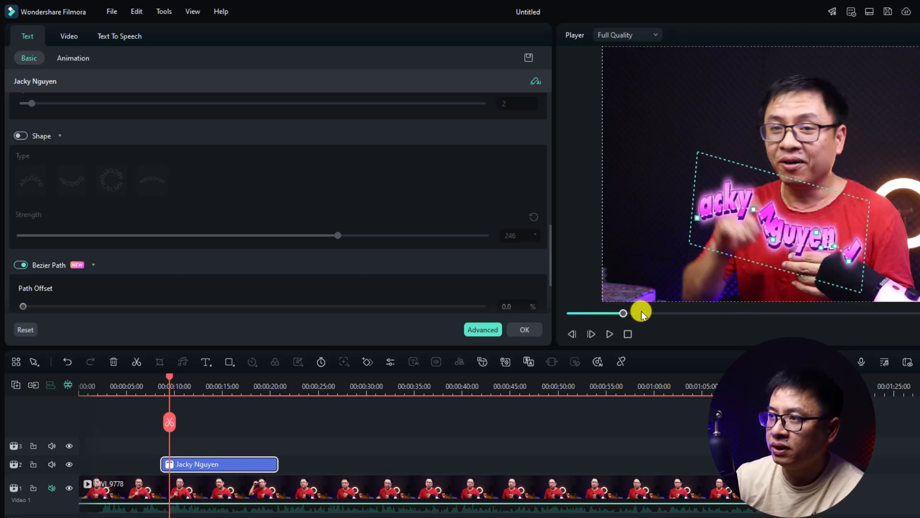
# Step: Set the Bezier Path's animation duration to 1.1 s and its path offset to 2.8%
pyautogui.scroll(-3, 121, 296)
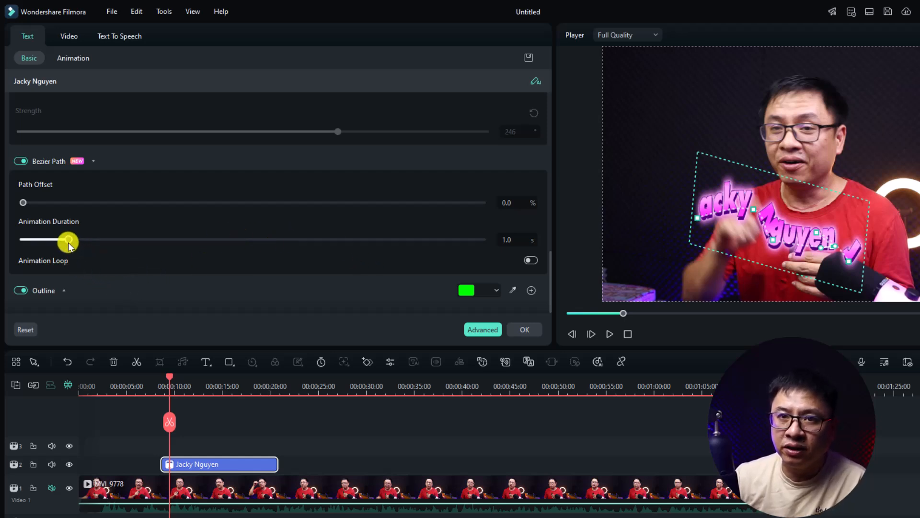
pyautogui.moveTo(68, 239); pyautogui.dragTo(72, 240)
pyautogui.moveTo(23, 203); pyautogui.dragTo(35, 202)
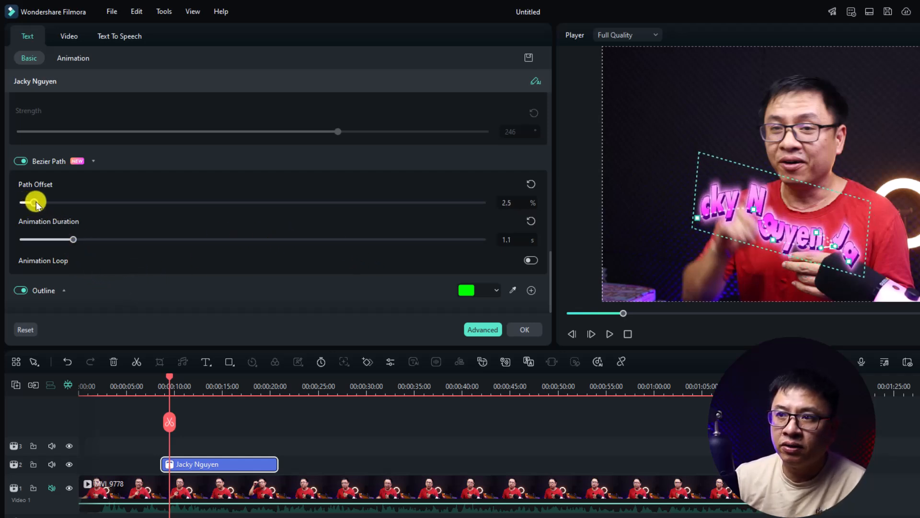
# Step: Play back the name text's path animation from just before the start of its clip
pyautogui.click(609, 335)
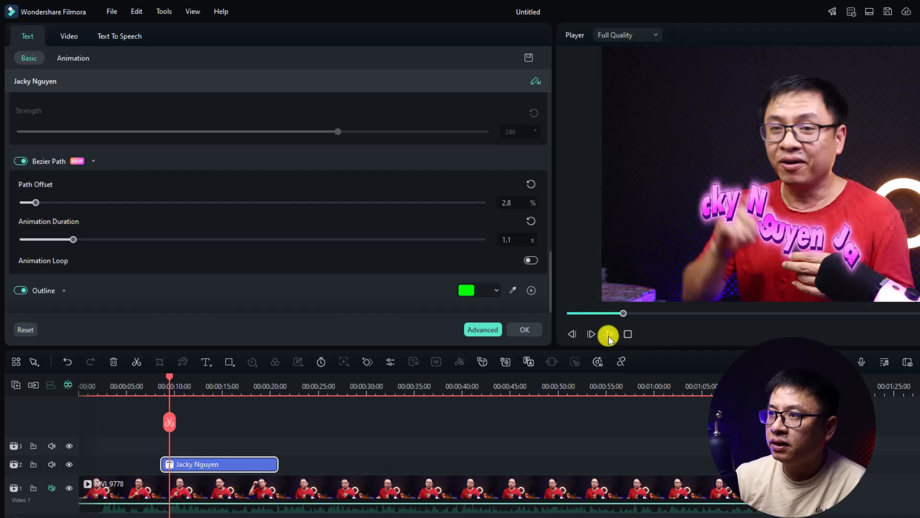
pyautogui.click(158, 390)
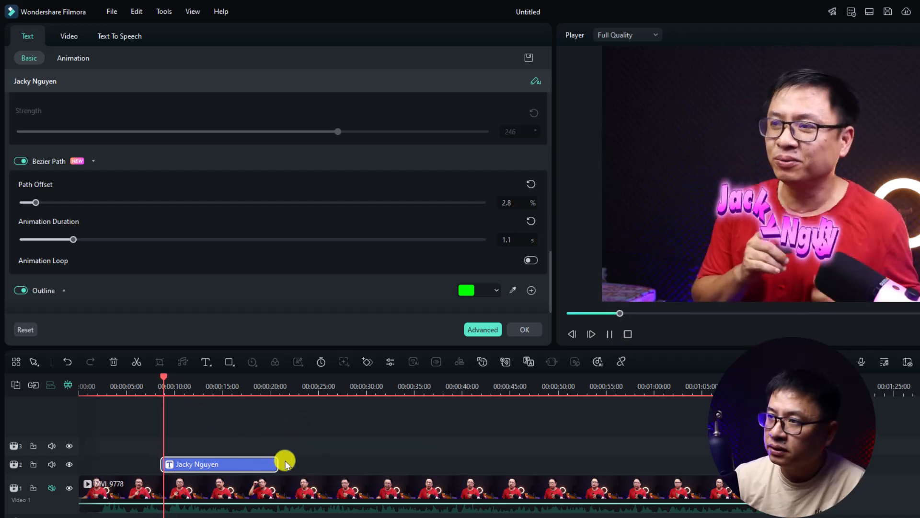
pyautogui.press('space')
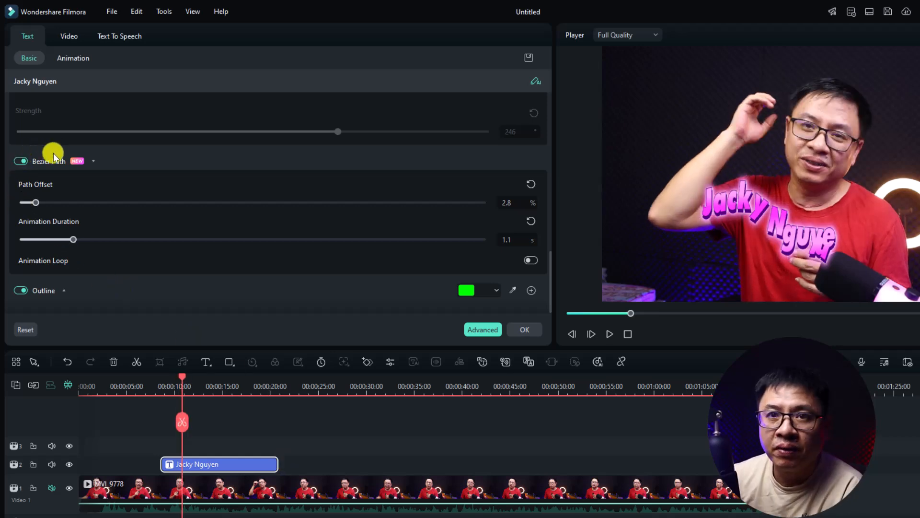
# Step: Turn off Bezier Path for the name text
pyautogui.click(19, 161)
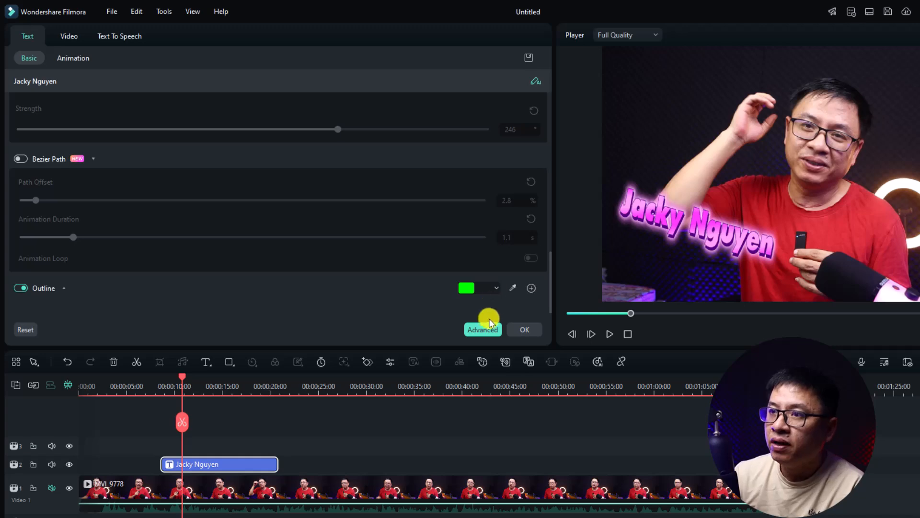
pyautogui.click(496, 288)
pyautogui.click(346, 258)
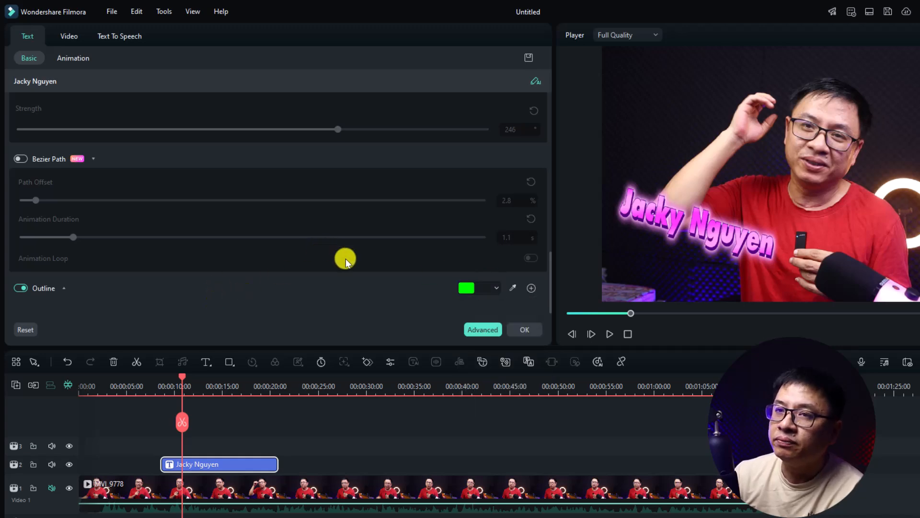
# Step: Remove the preset style from the name text
pyautogui.scroll(10, 375, 267)
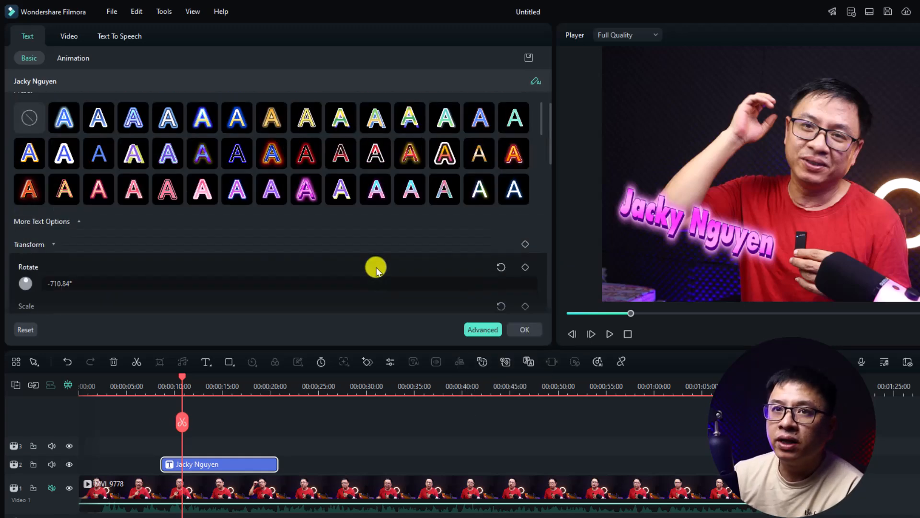
pyautogui.scroll(2, 376, 269)
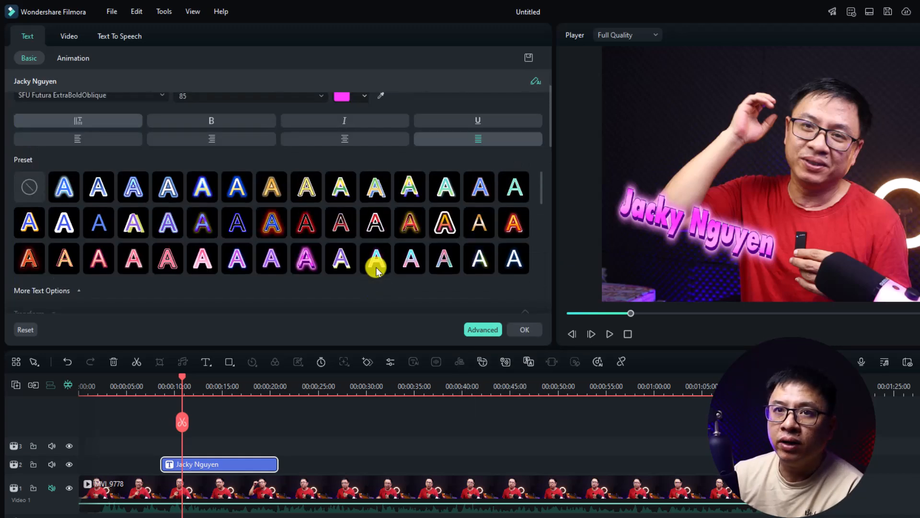
pyautogui.click(29, 186)
pyautogui.click(675, 221)
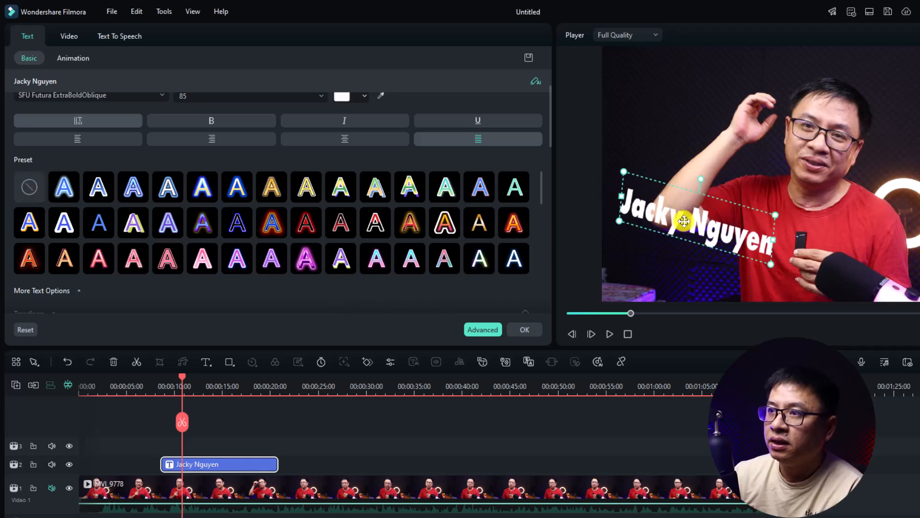
# Step: Enlarge the name text to about size 114 and place it across the speaker's chest
pyautogui.moveTo(684, 220); pyautogui.dragTo(724, 227)
pyautogui.moveTo(821, 216); pyautogui.dragTo(860, 213)
pyautogui.moveTo(790, 242); pyautogui.dragTo(780, 241)
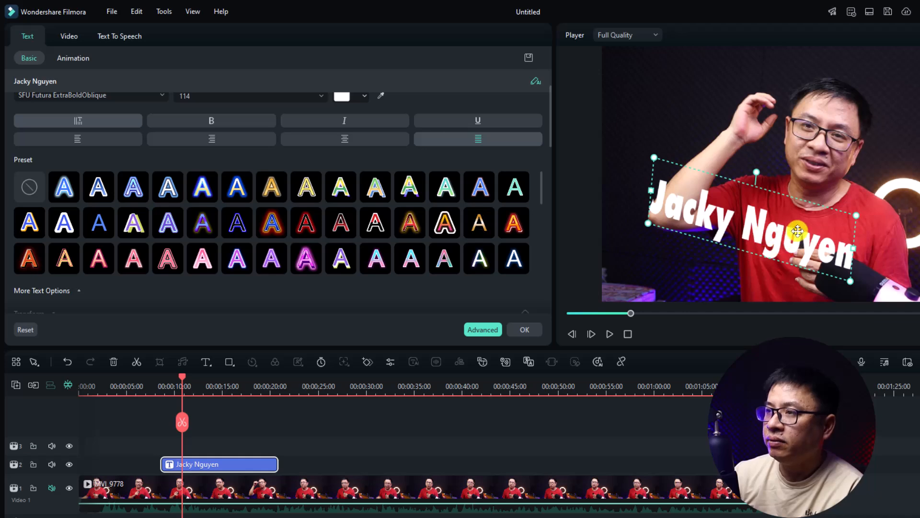
# Step: Turn on the outline for the name text and color it black
pyautogui.scroll(-3, 511, 253)
pyautogui.scroll(-2, 532, 158)
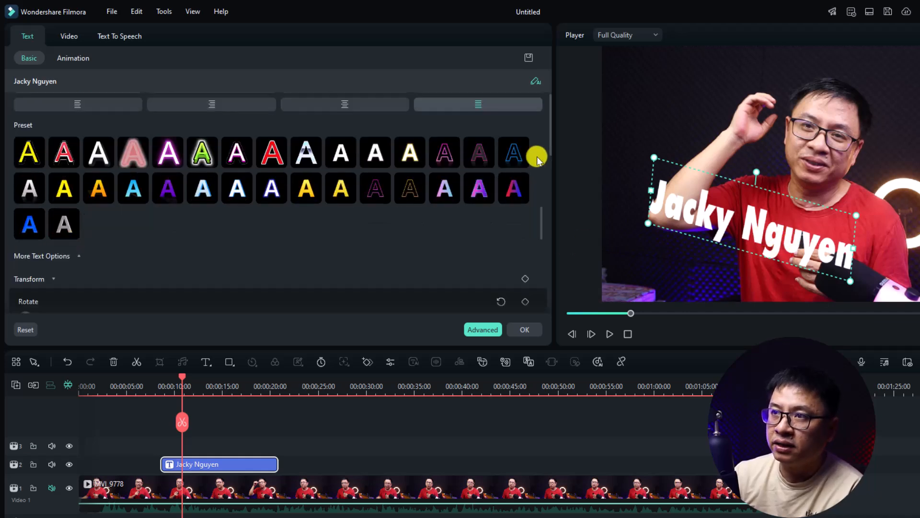
pyautogui.scroll(-5, 542, 151)
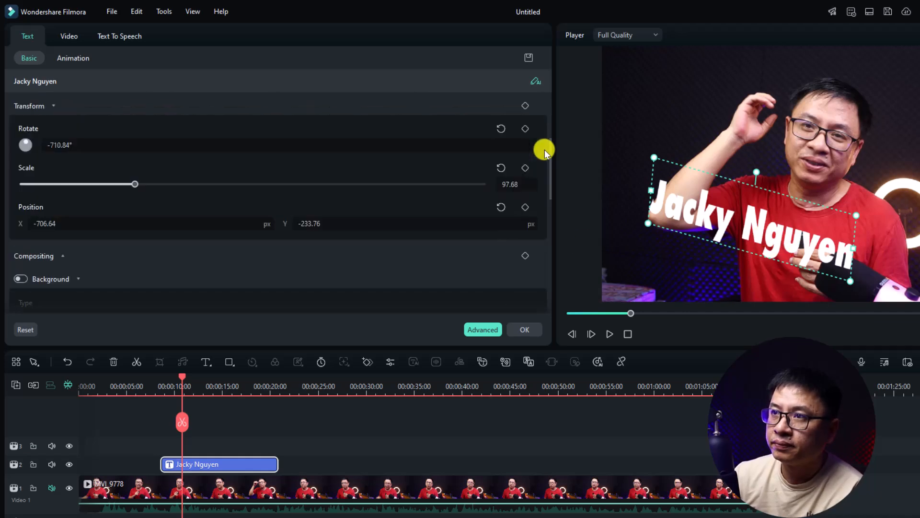
pyautogui.moveTo(550, 154); pyautogui.dragTo(550, 289)
pyautogui.click(20, 288)
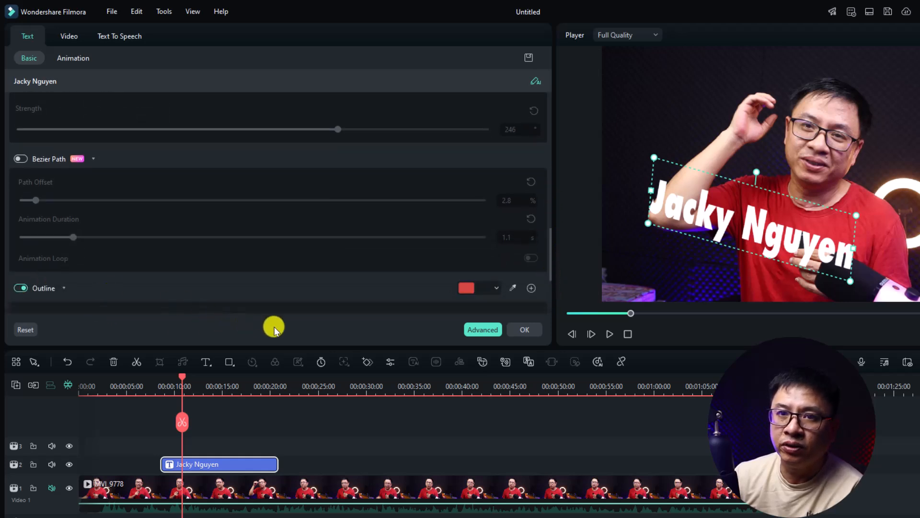
pyautogui.scroll(-2, 403, 281)
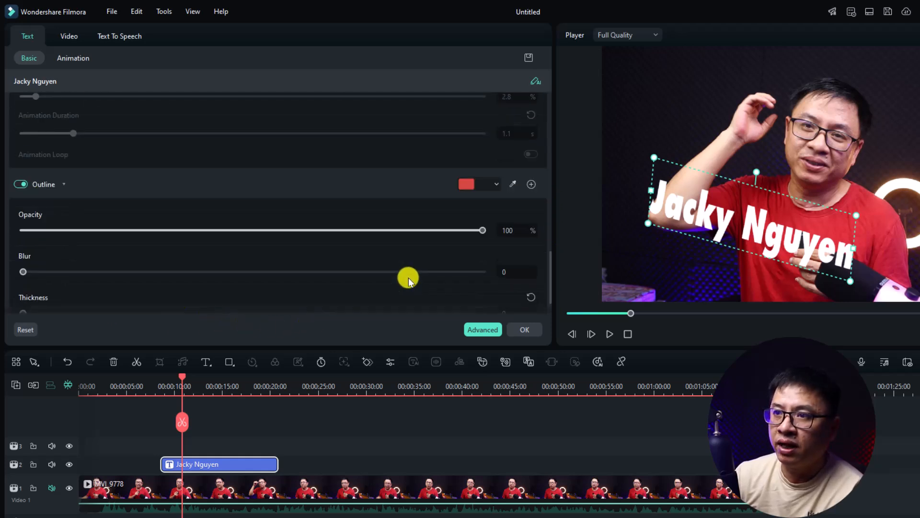
pyautogui.click(495, 187)
pyautogui.click(465, 265)
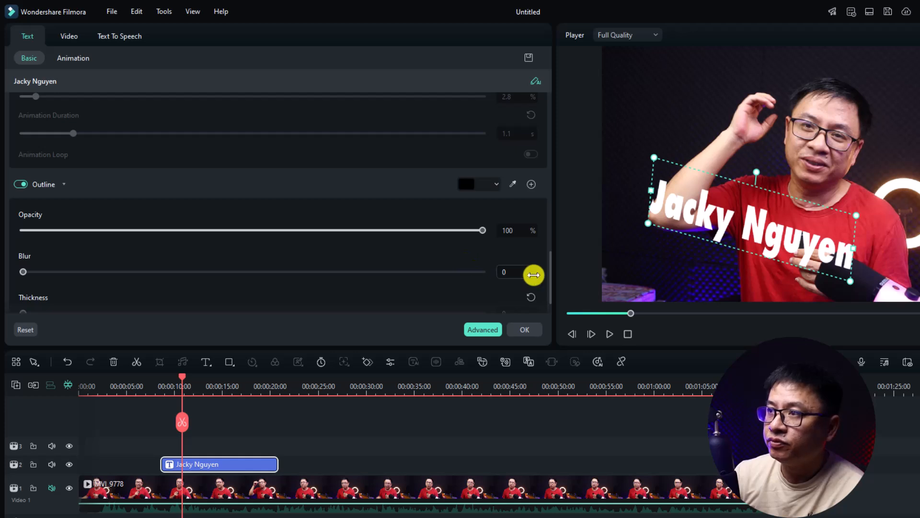
# Step: Set the name text's outline thickness to 12
pyautogui.scroll(-1, 127, 287)
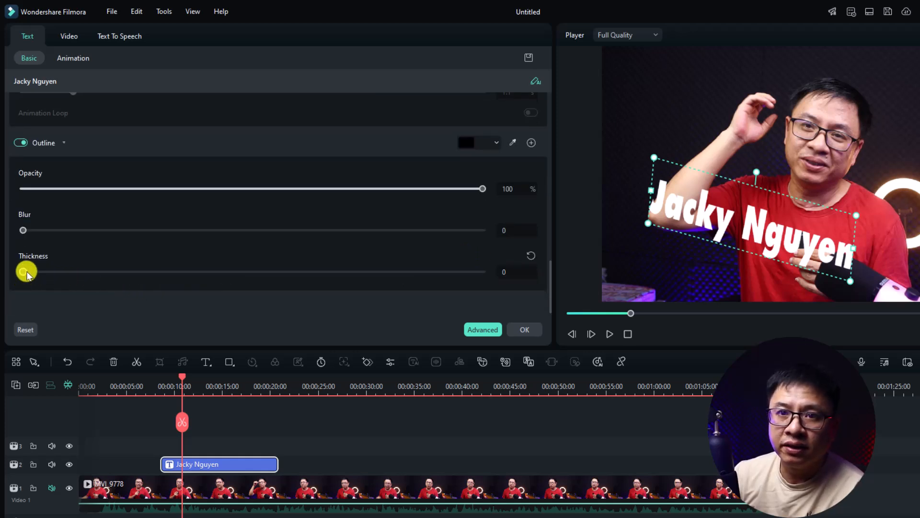
pyautogui.moveTo(55, 272); pyautogui.dragTo(132, 278)
pyautogui.click(530, 274)
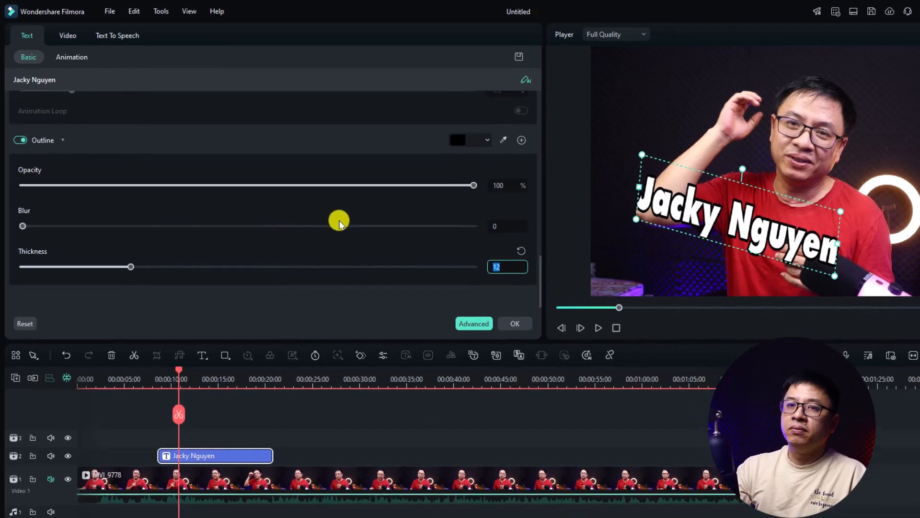
# Step: Apply the first Typewriter preset as the In animation of the name text
pyautogui.click(37, 61)
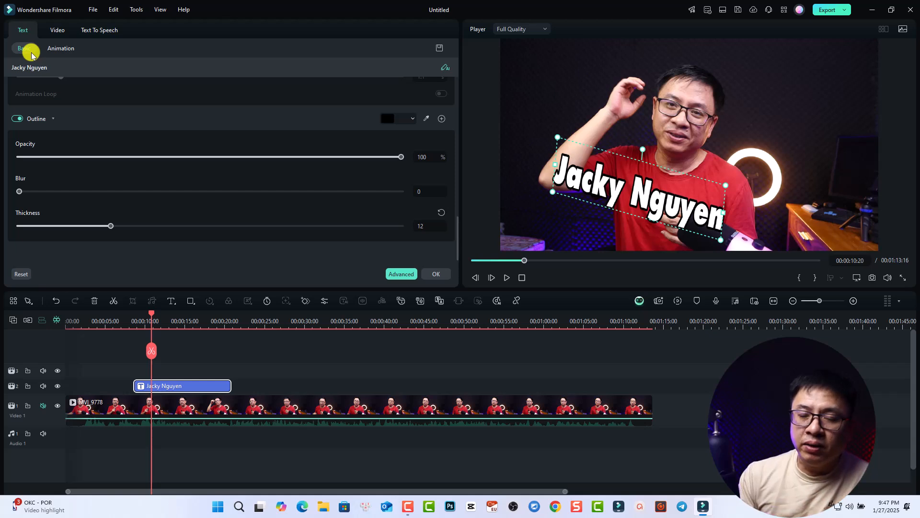
pyautogui.click(60, 51)
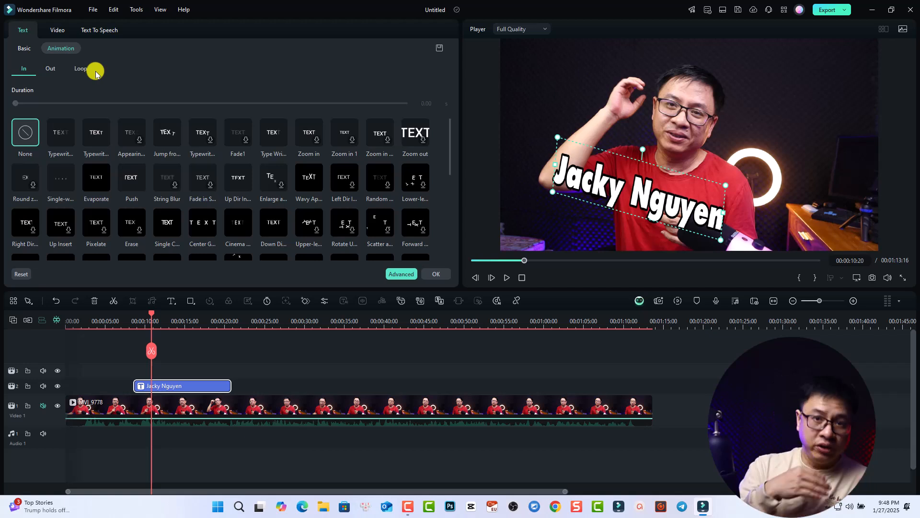
pyautogui.click(60, 137)
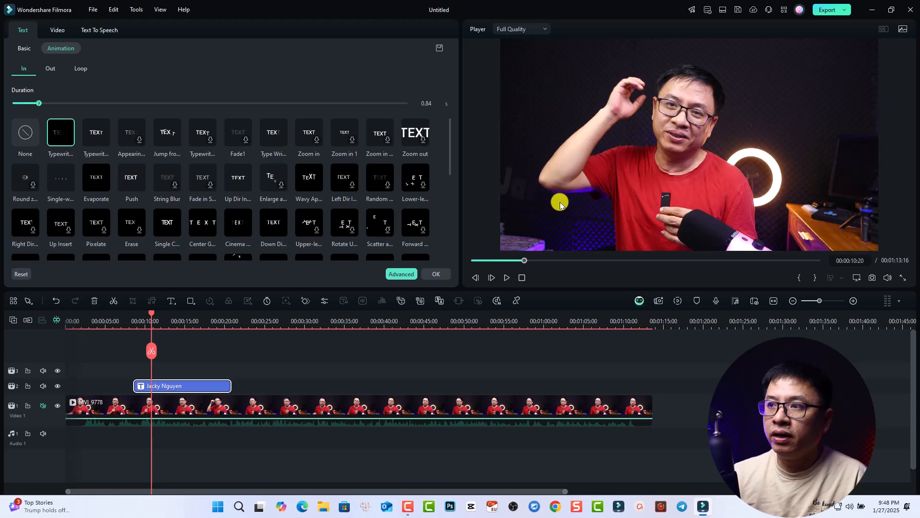
# Step: Undo the accidental shift of the background video and move the name text to the right across the speaker's chest
pyautogui.moveTo(561, 211); pyautogui.dragTo(630, 207)
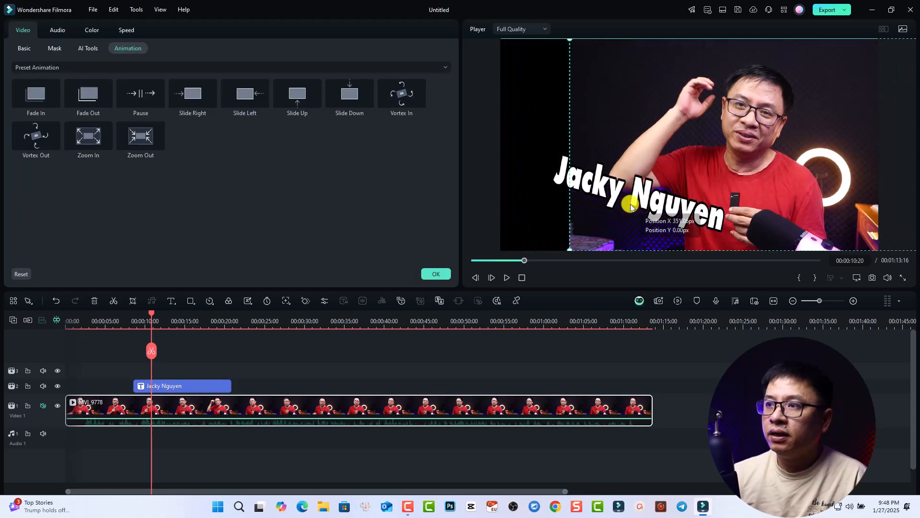
pyautogui.hotkey('ctrl', 'z')
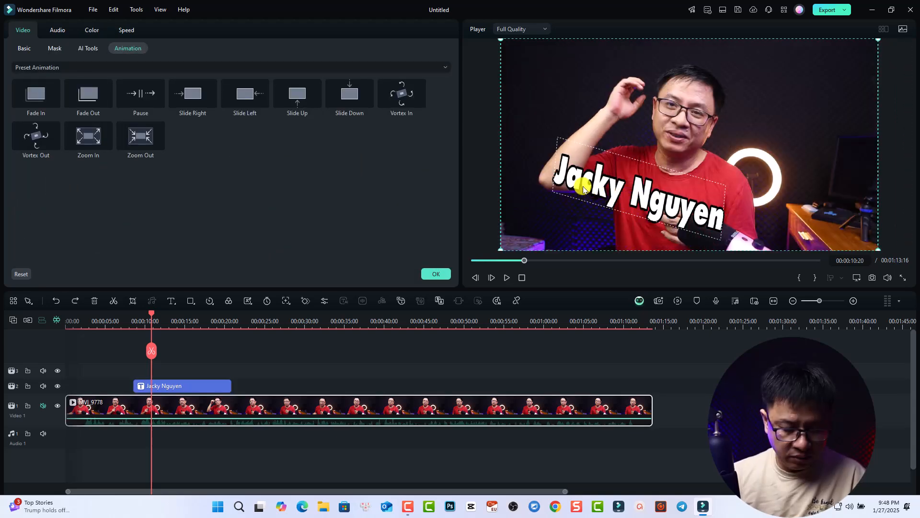
pyautogui.moveTo(583, 188); pyautogui.dragTo(621, 180)
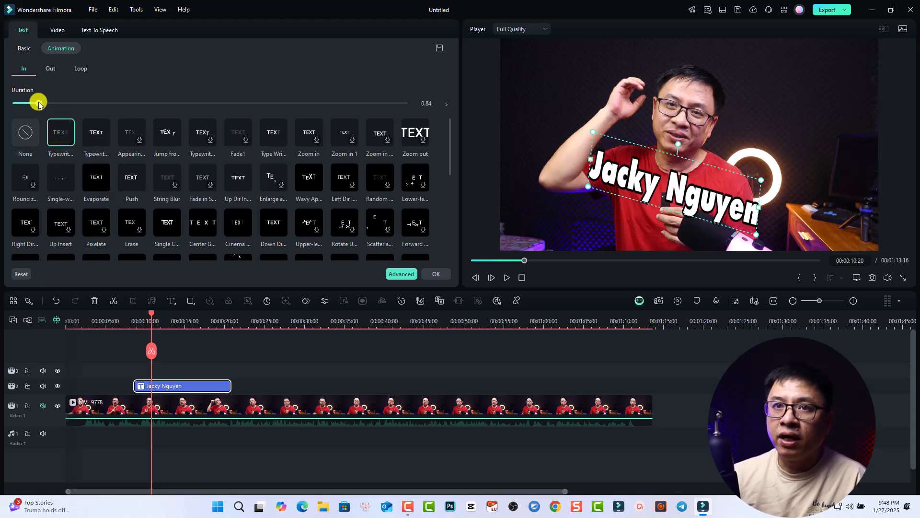
# Step: Apply the Fade1 preset as the Out animation of the name text
pyautogui.click(48, 69)
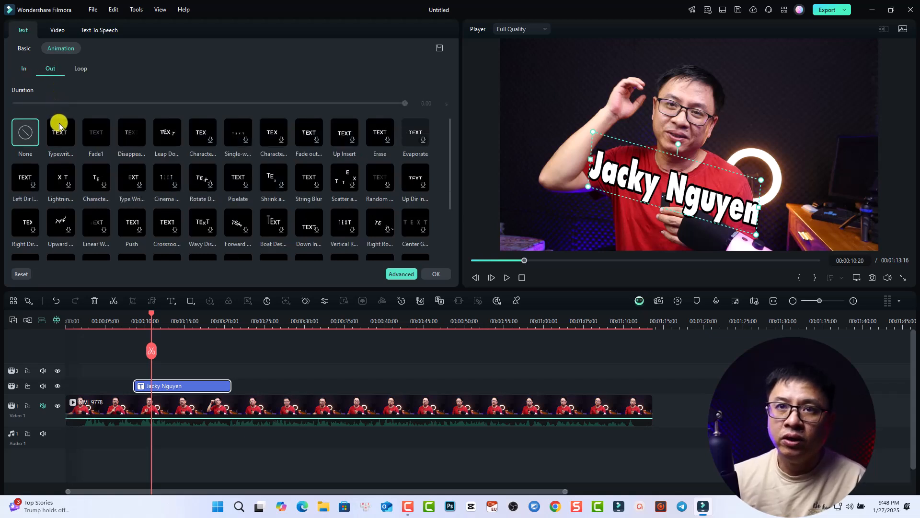
pyautogui.click(100, 142)
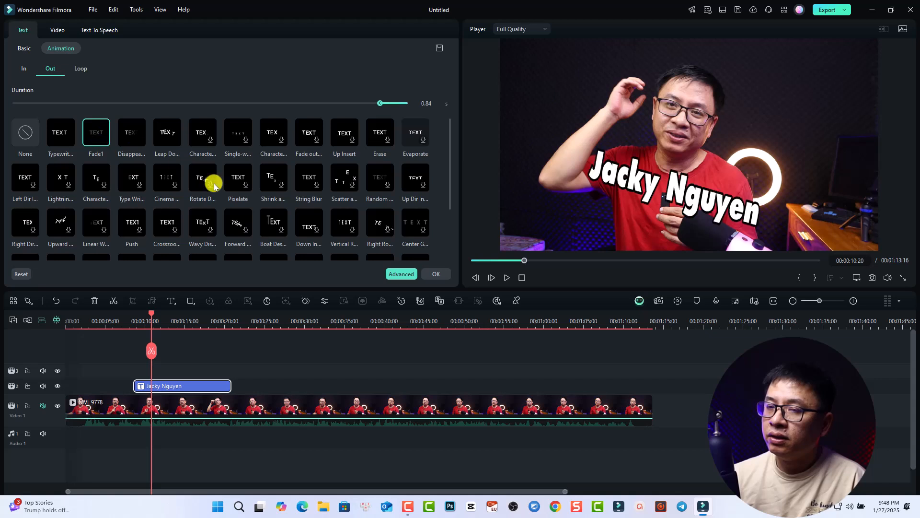
pyautogui.scroll(-2, 335, 186)
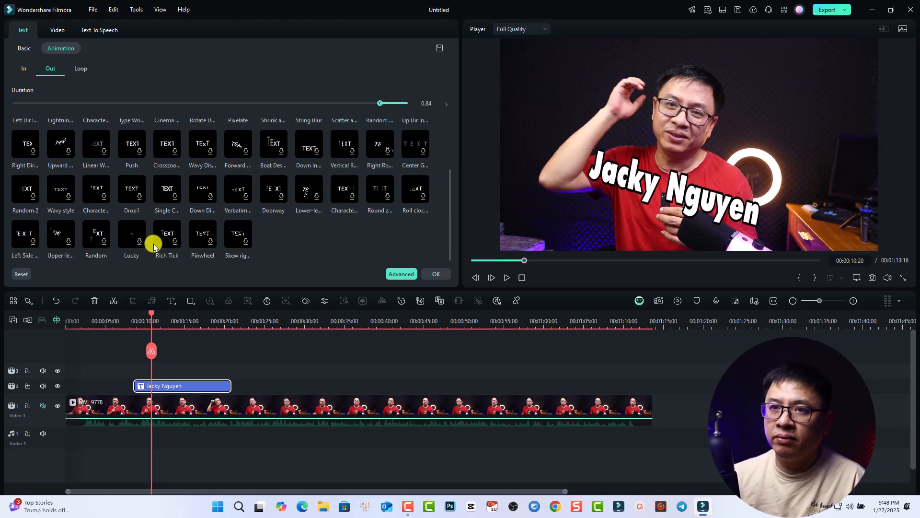
pyautogui.scroll(3, 153, 246)
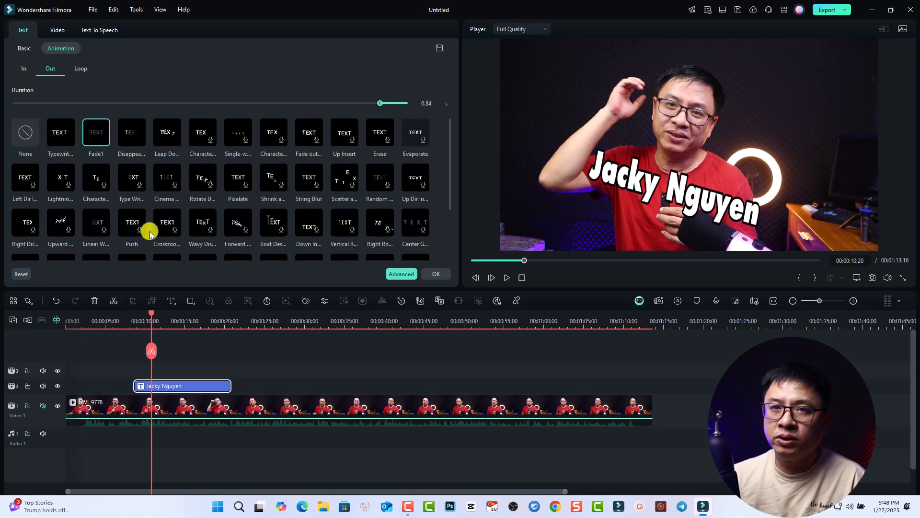
# Step: Apply the green "Green W..." preset as the Loop animation of the name text and accept the text settings
pyautogui.click(78, 69)
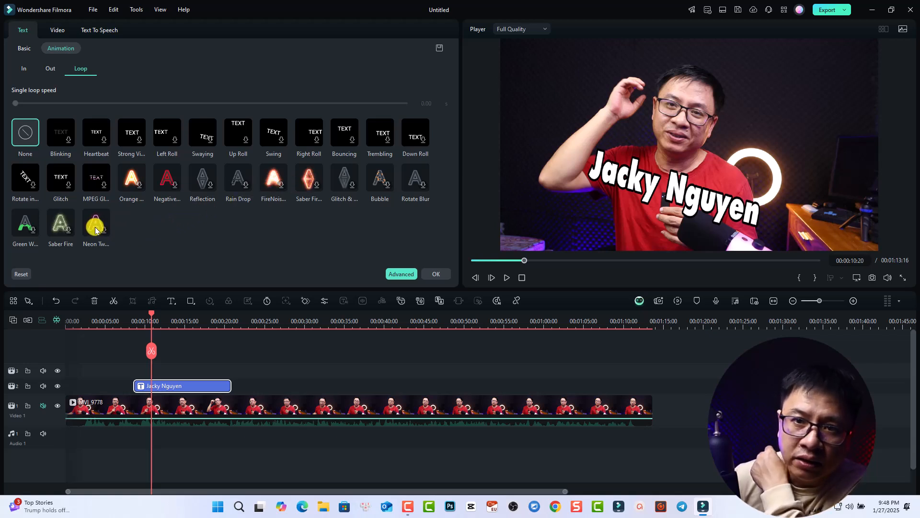
pyautogui.click(24, 226)
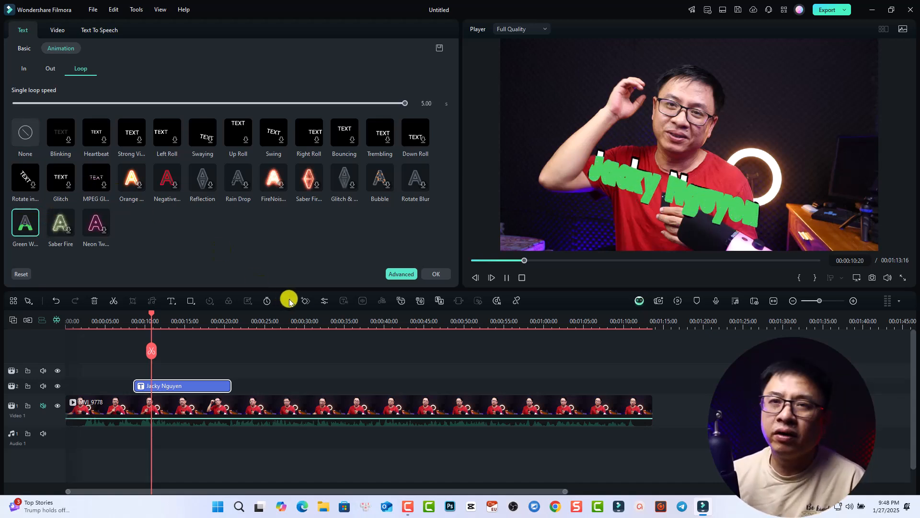
pyautogui.click(436, 276)
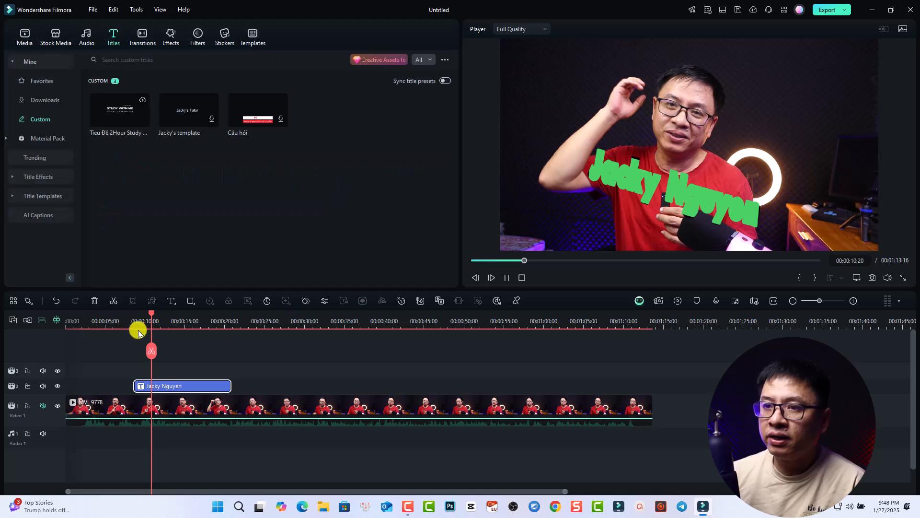
# Step: Play the timeline from about 8 seconds until past the end of the name text to preview its animations
pyautogui.click(129, 319)
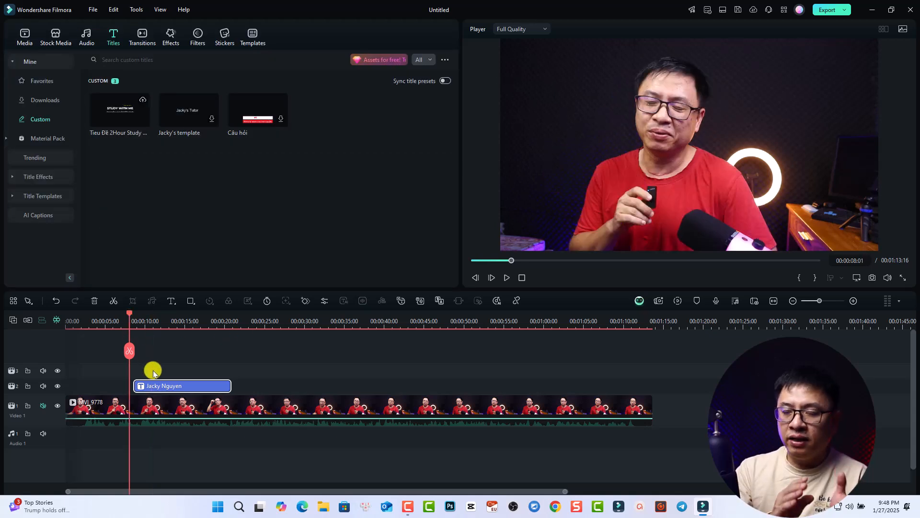
pyautogui.press('space')
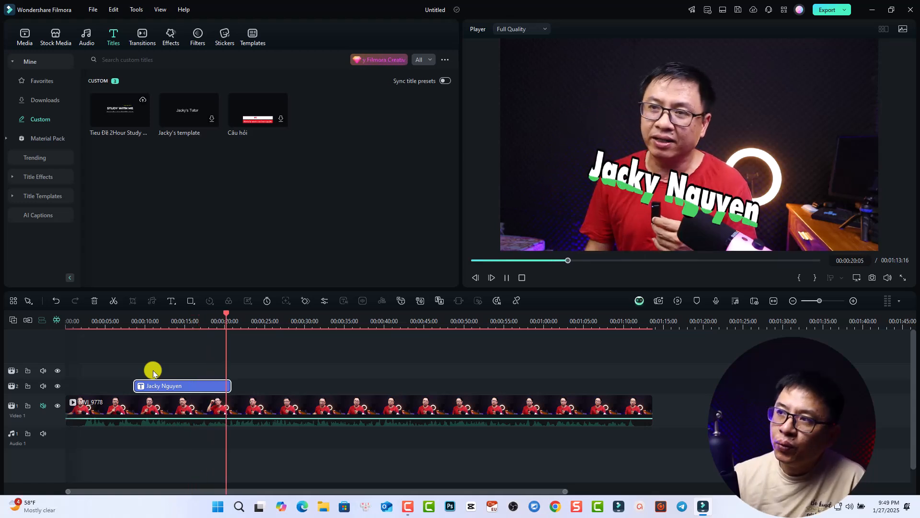
pyautogui.press('space')
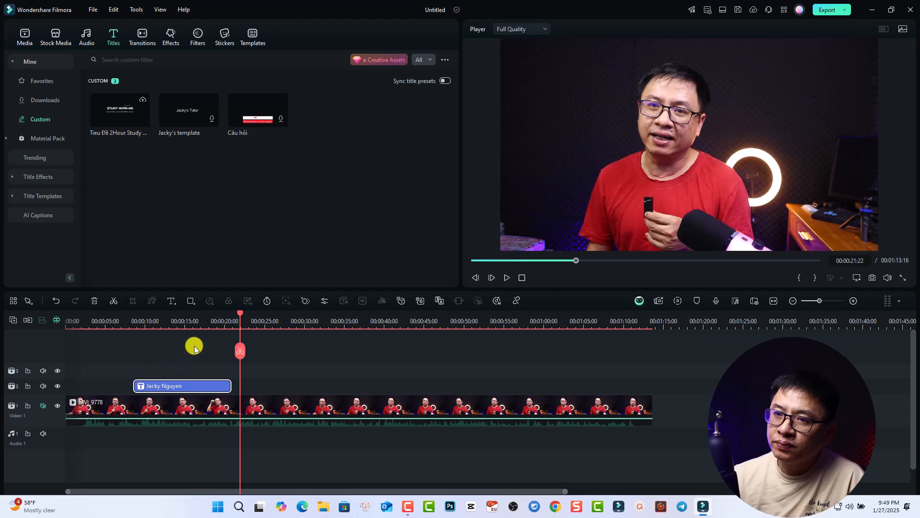
# Step: Keyframe the name text's X and Y scale at 00:00:12:02, and set the scale to 65.05% at 00:00:15:06
pyautogui.click(192, 324)
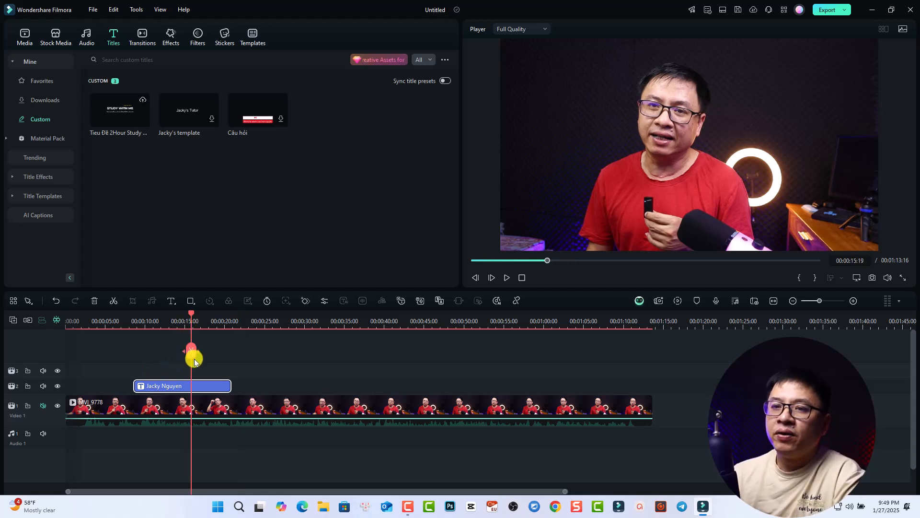
pyautogui.doubleClick(198, 390)
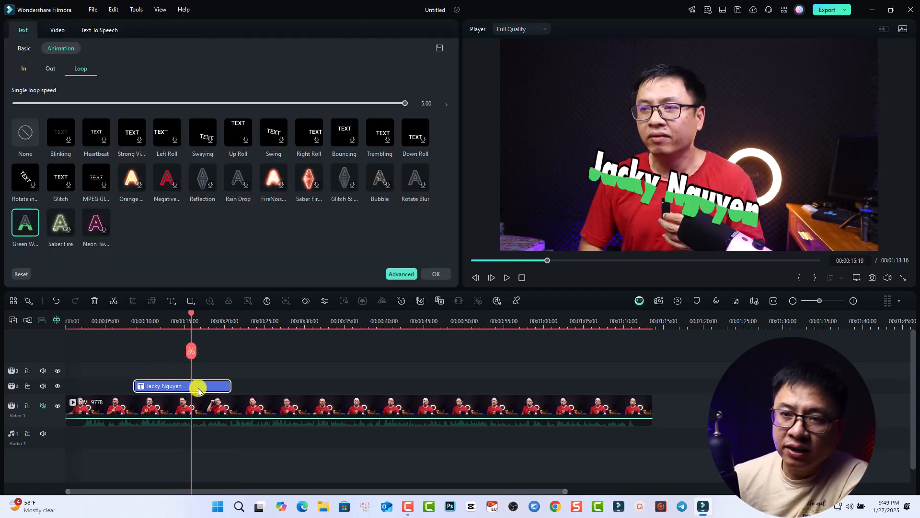
pyautogui.click(58, 30)
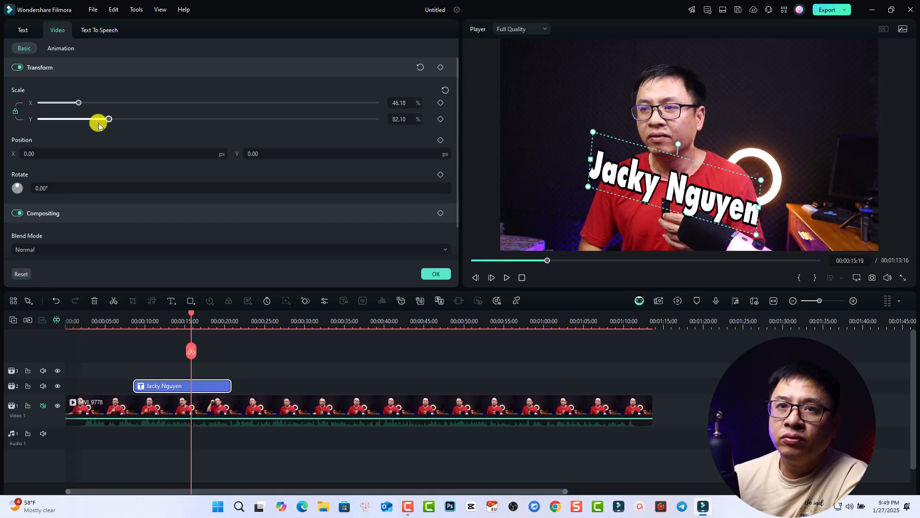
pyautogui.scroll(-1, 48, 209)
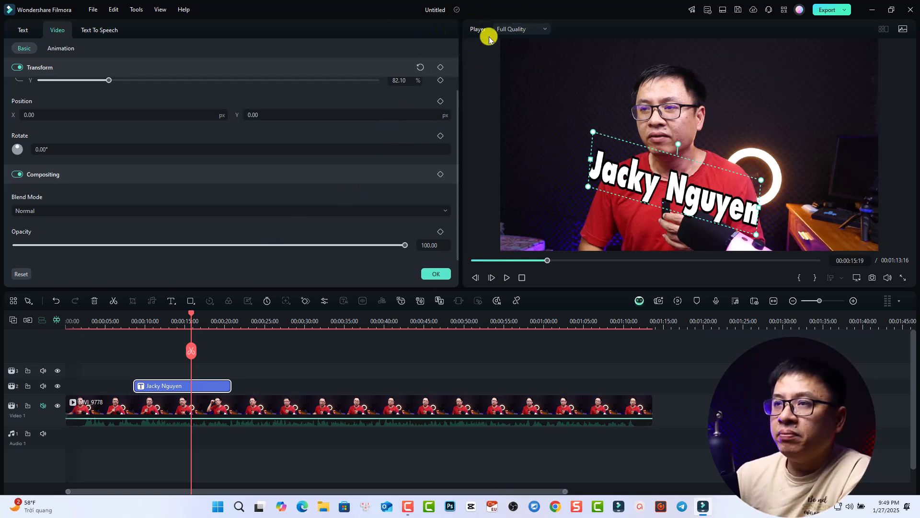
pyautogui.scroll(1, 325, 158)
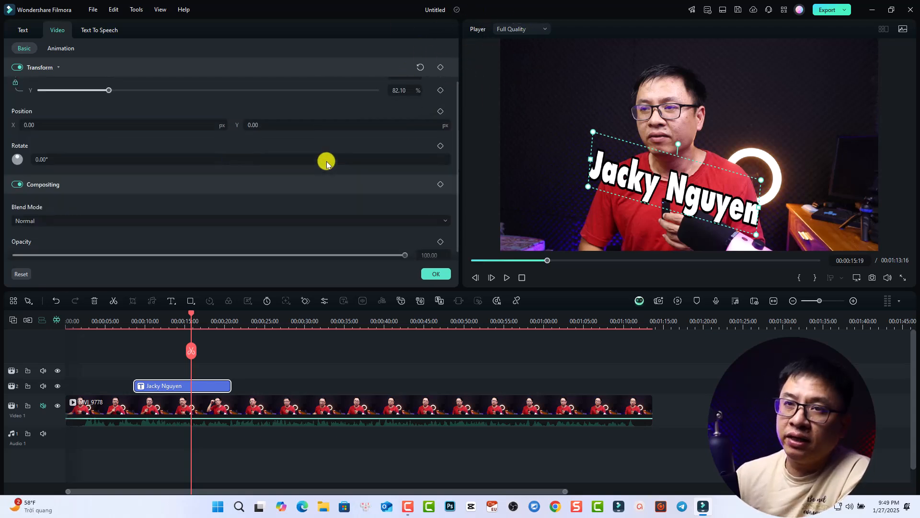
pyautogui.click(161, 329)
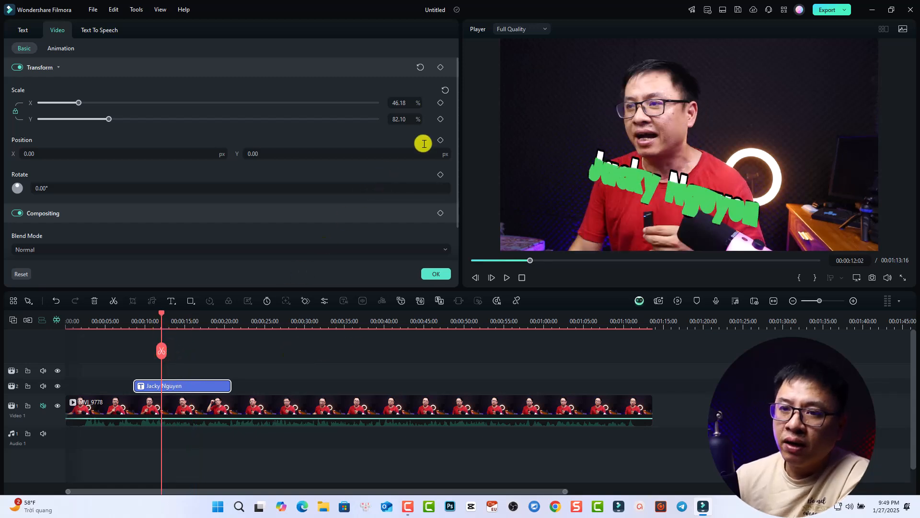
pyautogui.click(441, 102)
pyautogui.click(441, 119)
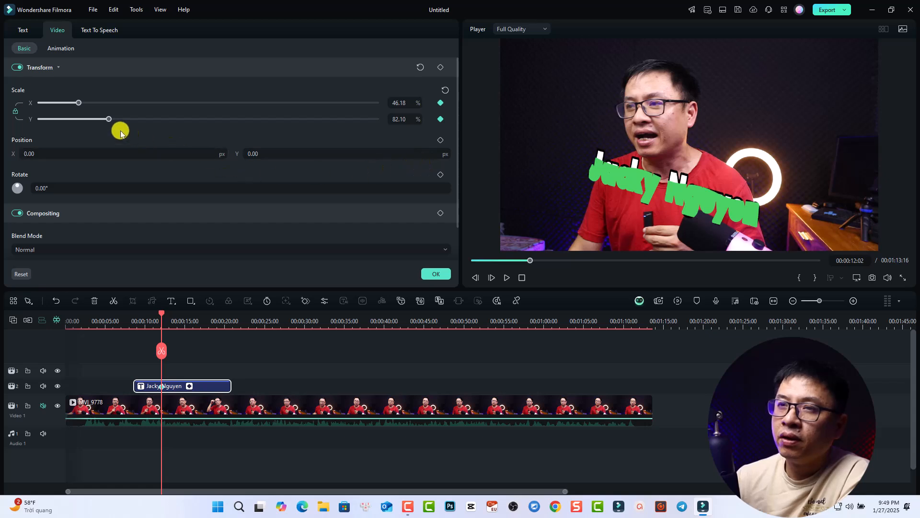
pyautogui.click(187, 322)
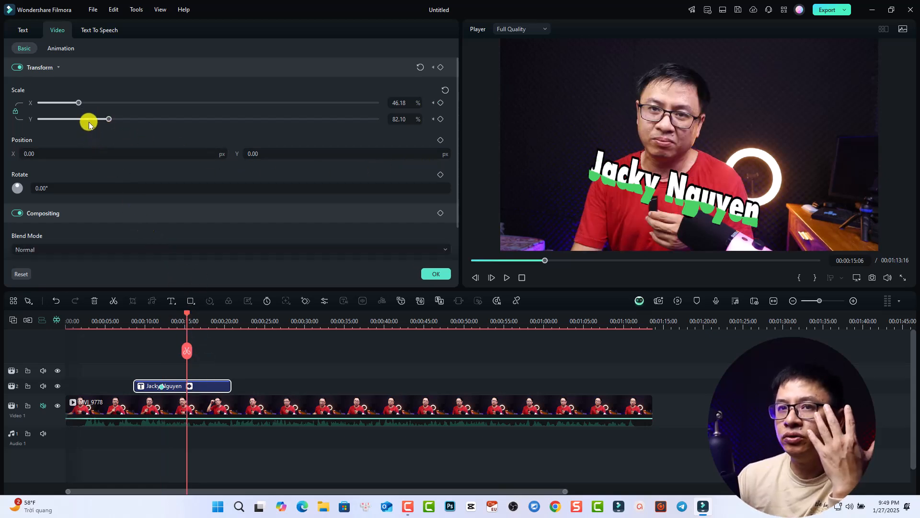
pyautogui.moveTo(79, 104)
pyautogui.mouseDown()
pyautogui.moveTo(111, 107)
pyautogui.moveTo(95, 103)
pyautogui.mouseUp()
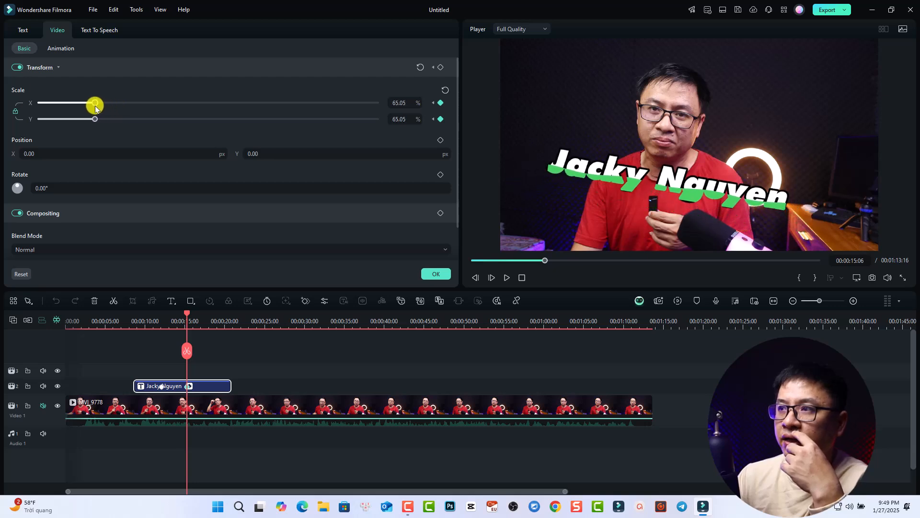
# Step: Play back the name text from near its start through the second scale keyframe to preview the size change
pyautogui.click(157, 322)
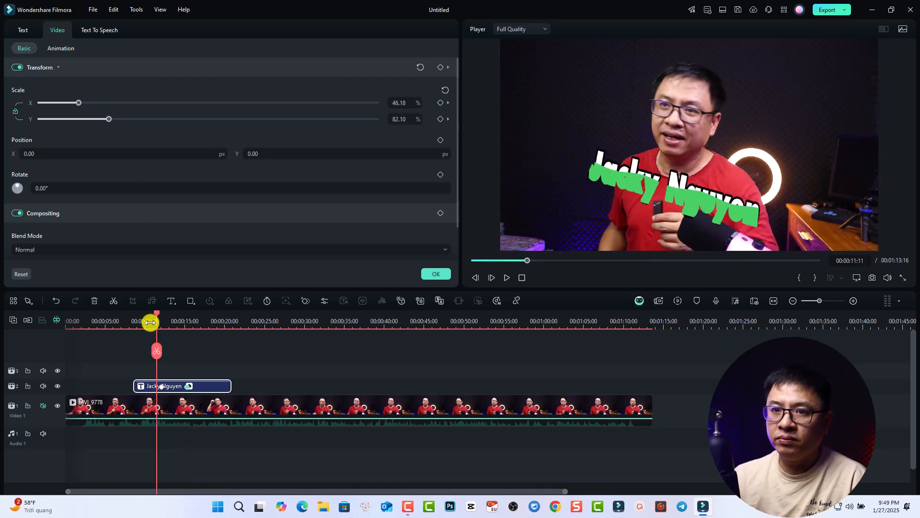
pyautogui.moveTo(150, 322); pyautogui.dragTo(143, 322)
pyautogui.press('space')
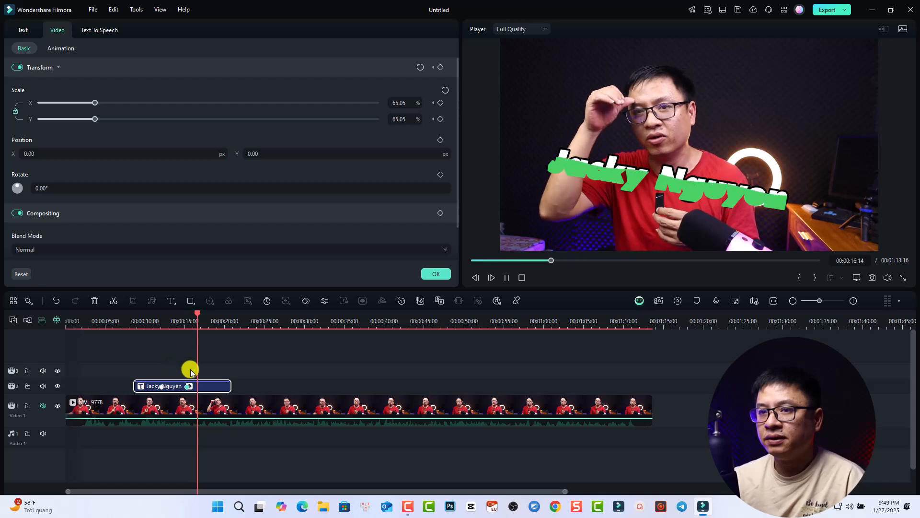
pyautogui.press('space')
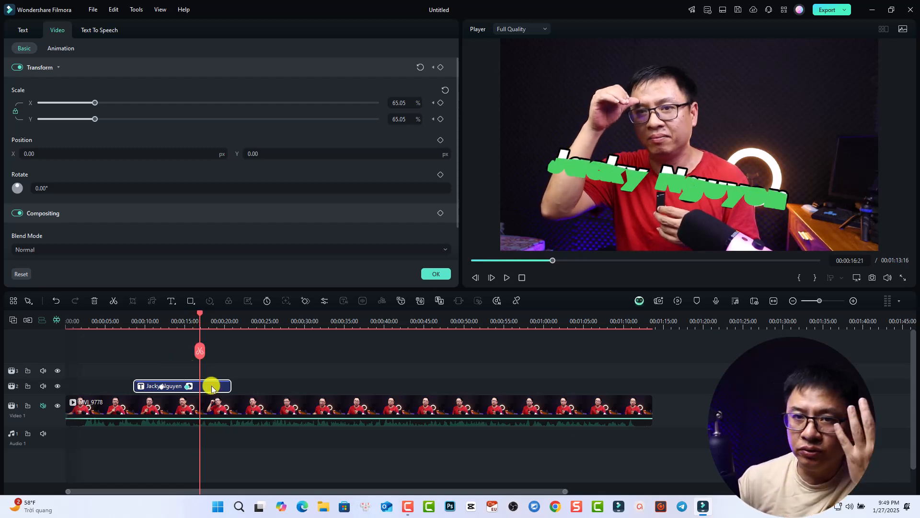
# Step: Keyframe the name text at 00:00:16:21, lower its opacity to the minimum at 00:00:18:08, and play back the fade
pyautogui.scroll(-2, 377, 235)
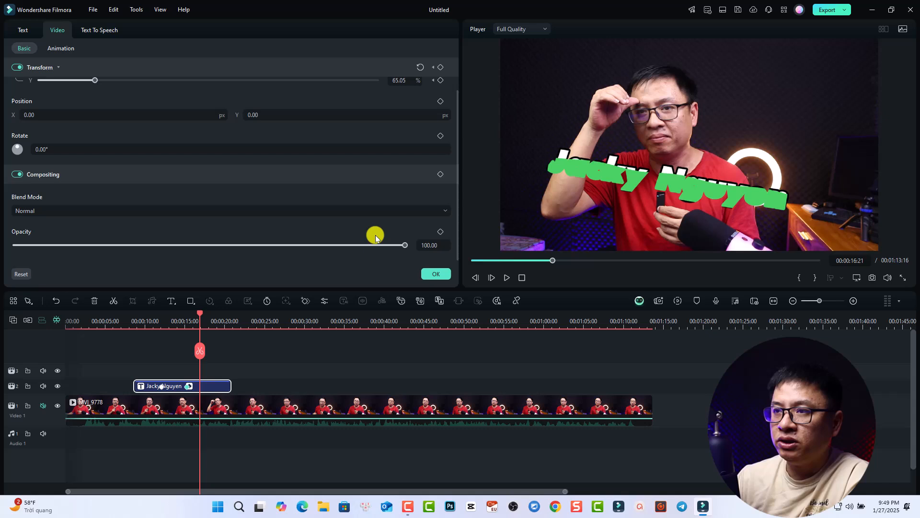
pyautogui.click(211, 324)
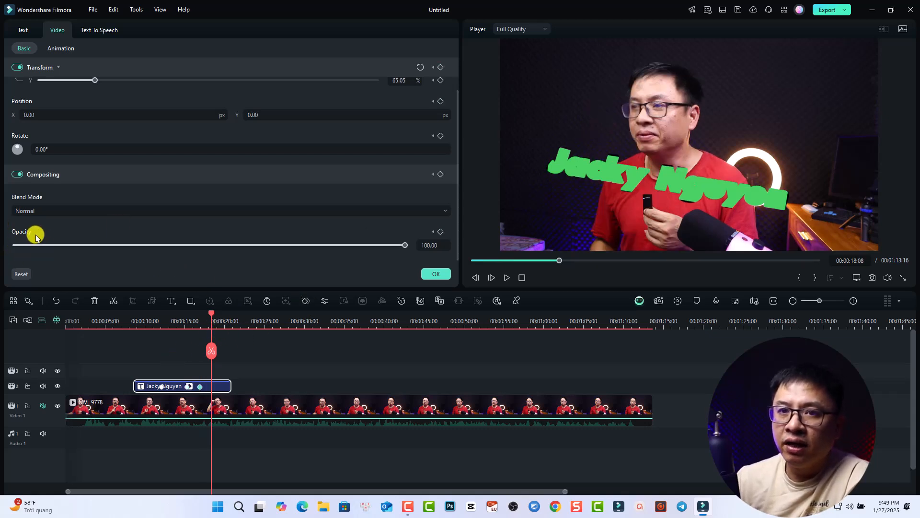
pyautogui.moveTo(405, 244); pyautogui.dragTo(1, 250)
pyautogui.click(436, 274)
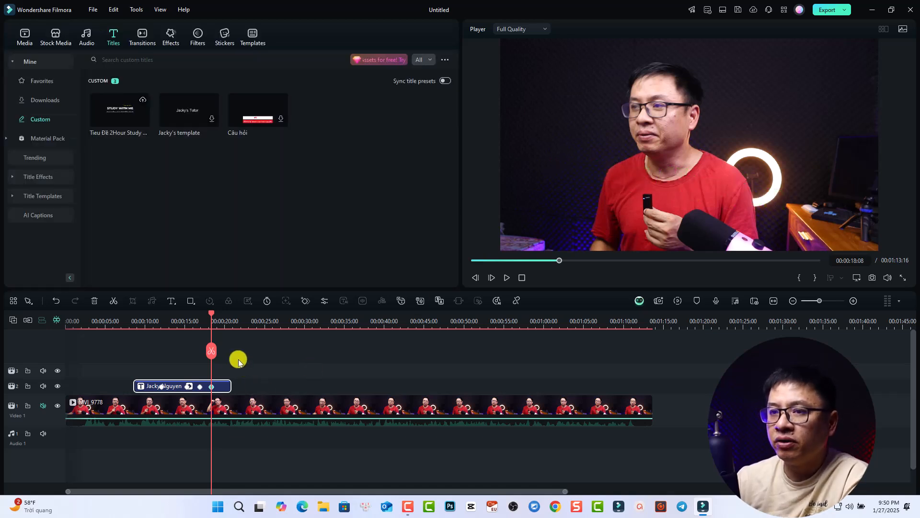
pyautogui.click(190, 322)
pyautogui.press('space')
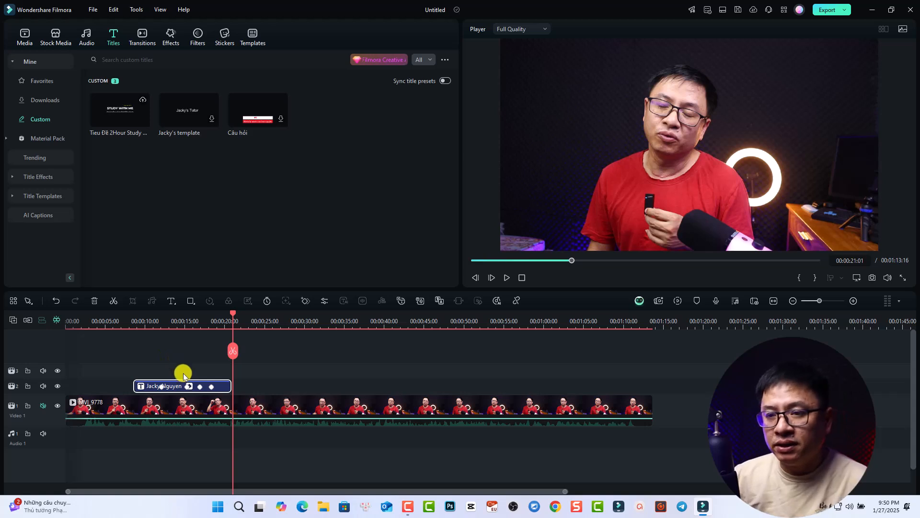
# Step: Delete the name text clip and add the New LowerThirds 2 title template above the video at about 21 seconds
pyautogui.press('Delete')
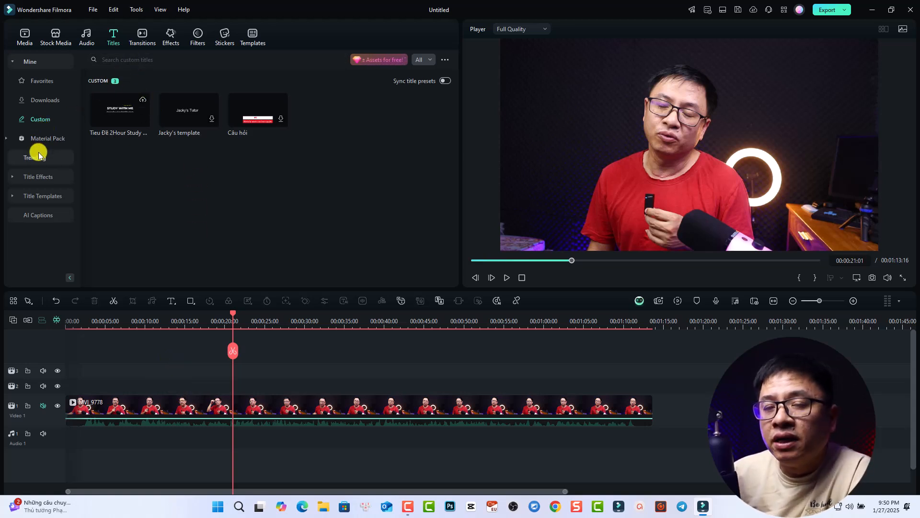
pyautogui.click(18, 198)
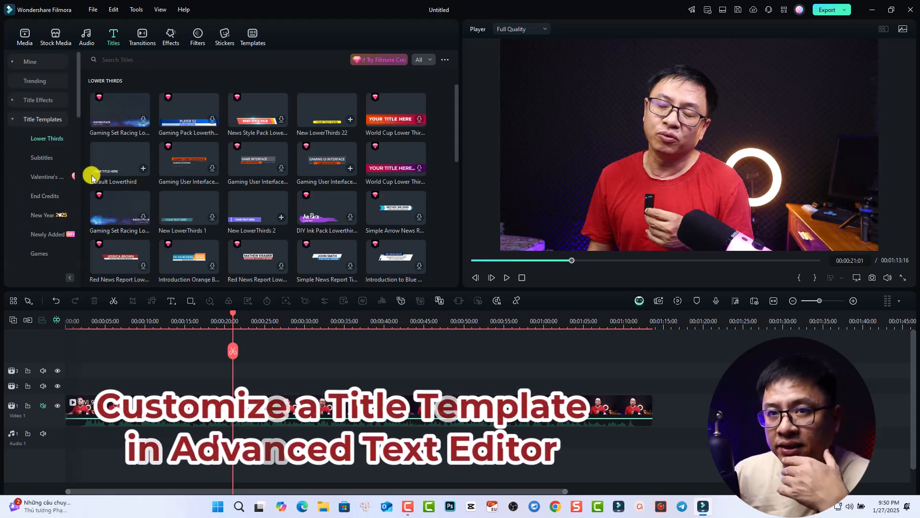
pyautogui.moveTo(267, 212); pyautogui.dragTo(228, 386)
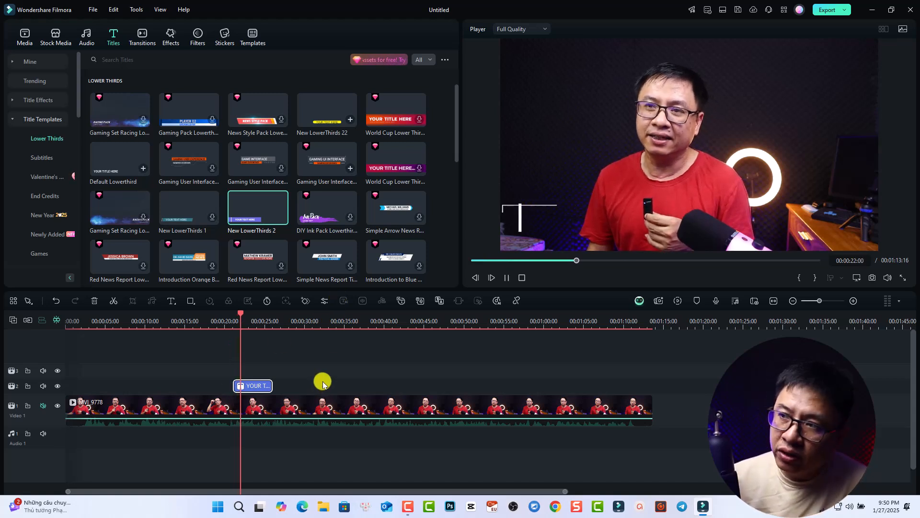
pyautogui.press('space')
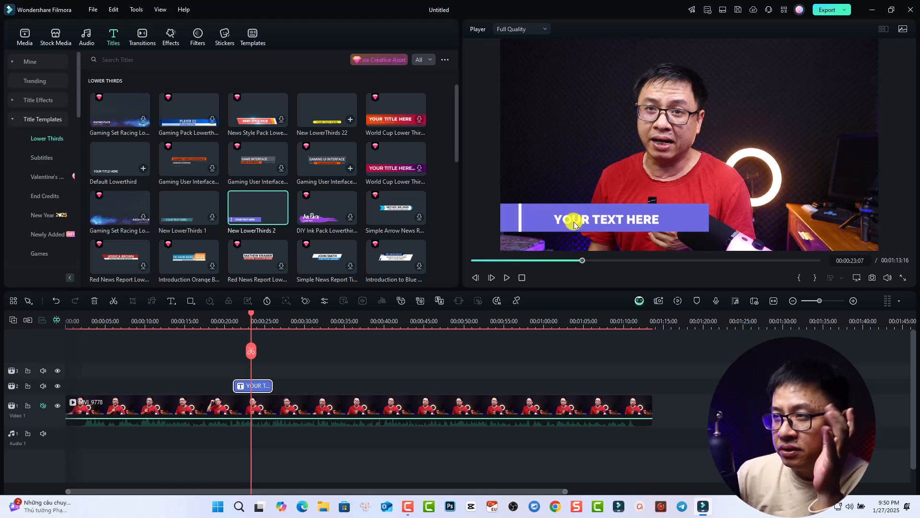
pyautogui.click(544, 218)
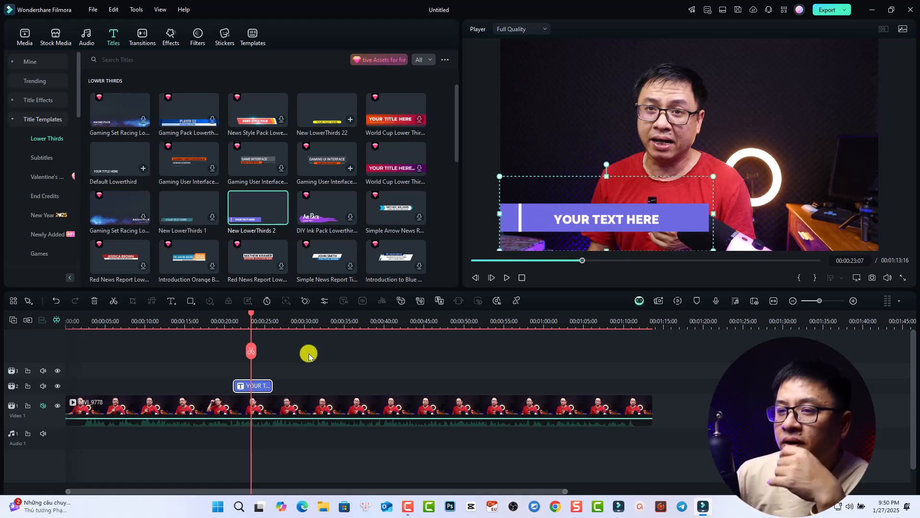
pyautogui.rightClick(258, 387)
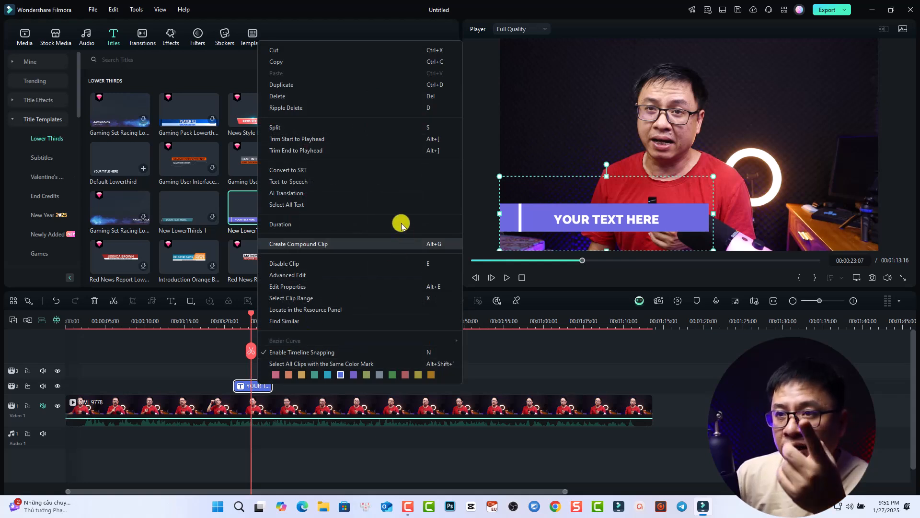
pyautogui.click(285, 276)
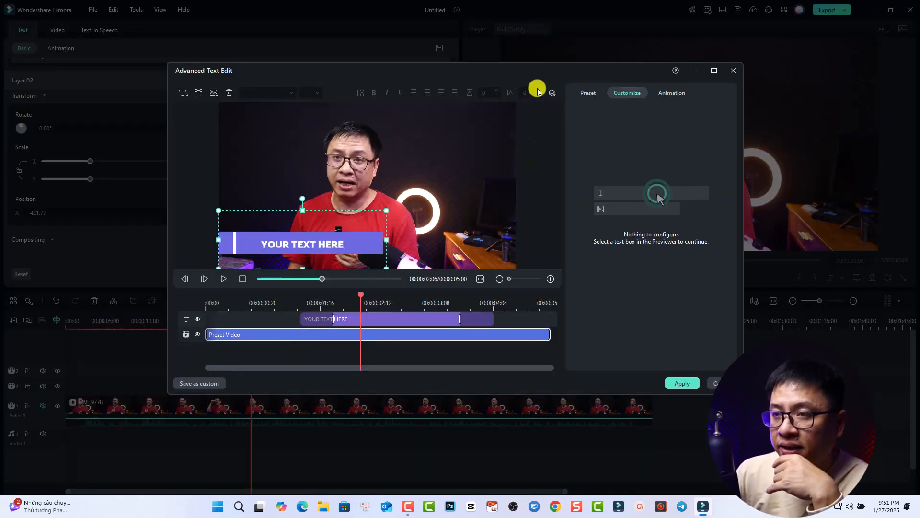
pyautogui.moveTo(531, 72)
pyautogui.mouseDown()
pyautogui.moveTo(490, 68)
pyautogui.moveTo(514, 71)
pyautogui.mouseUp()
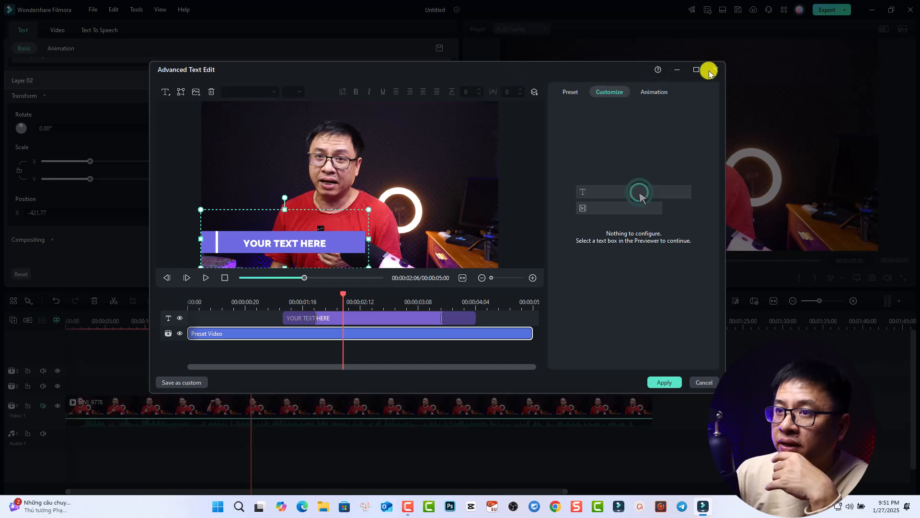
pyautogui.press('Escape')
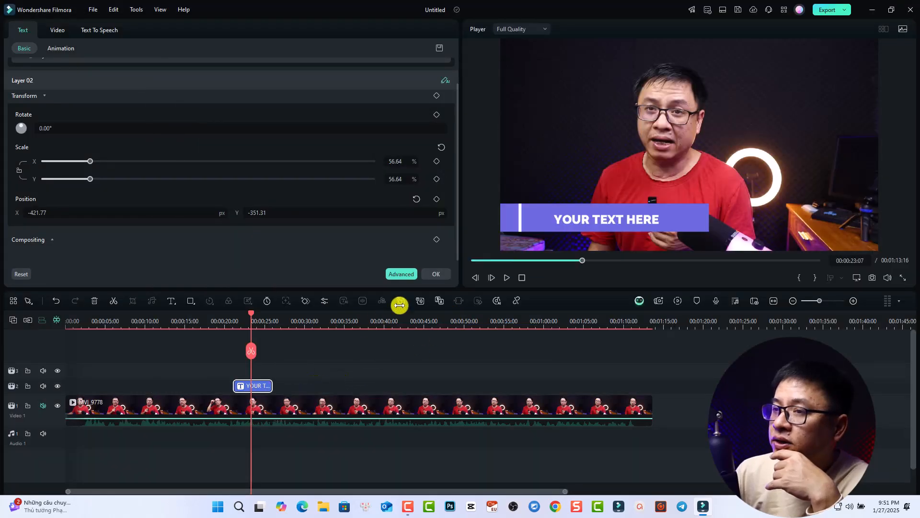
pyautogui.click(436, 274)
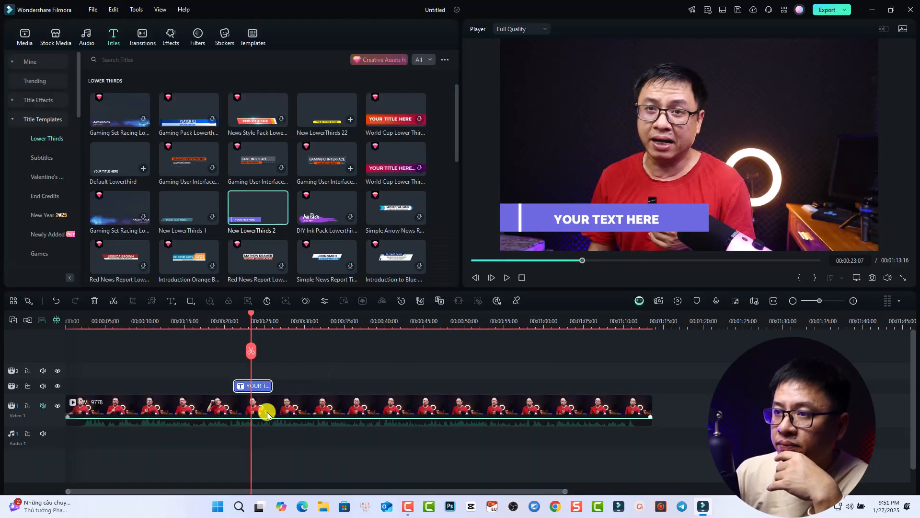
# Step: Open the New LowerThirds 2 title clip in the advanced text editor
pyautogui.doubleClick(254, 386)
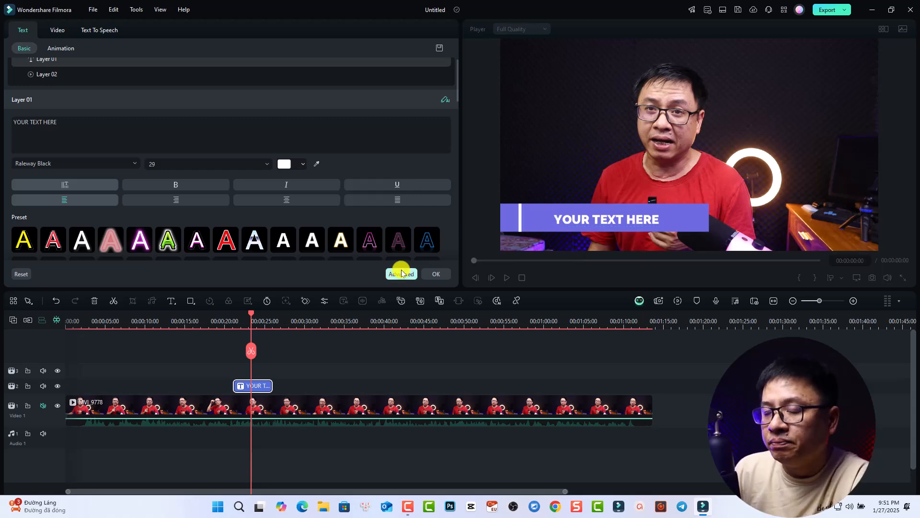
pyautogui.click(402, 273)
pyautogui.moveTo(270, 68); pyautogui.dragTo(236, 45)
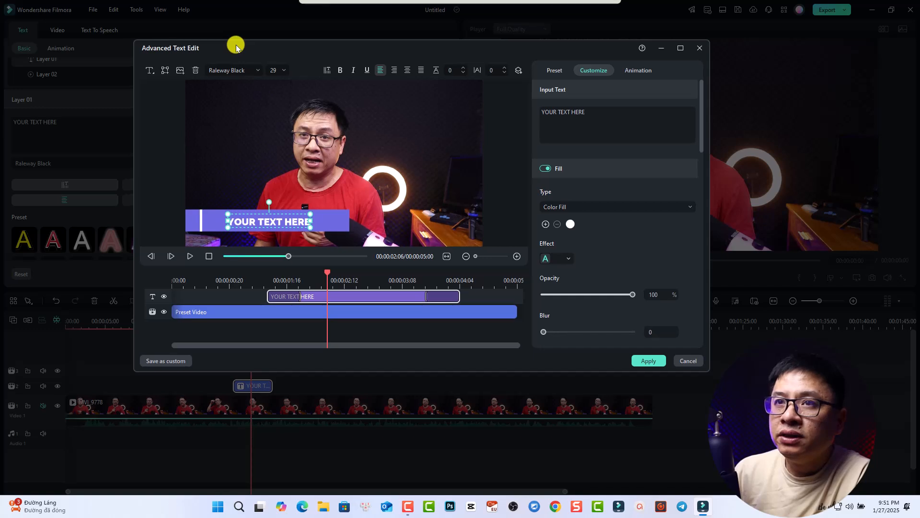
pyautogui.click(151, 73)
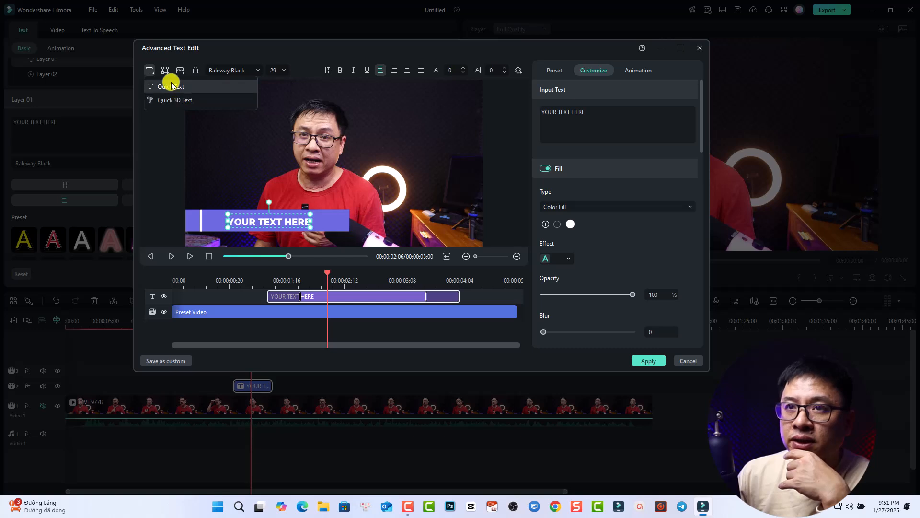
pyautogui.click(165, 72)
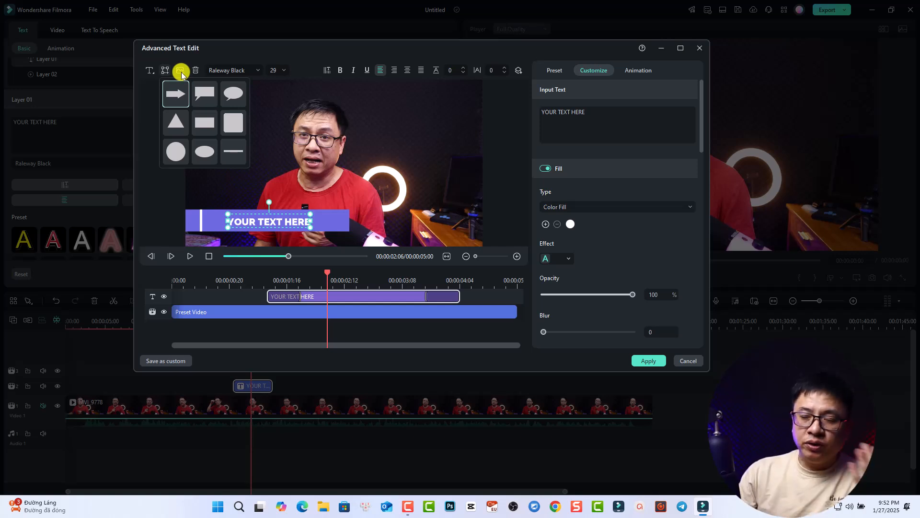
pyautogui.click(237, 71)
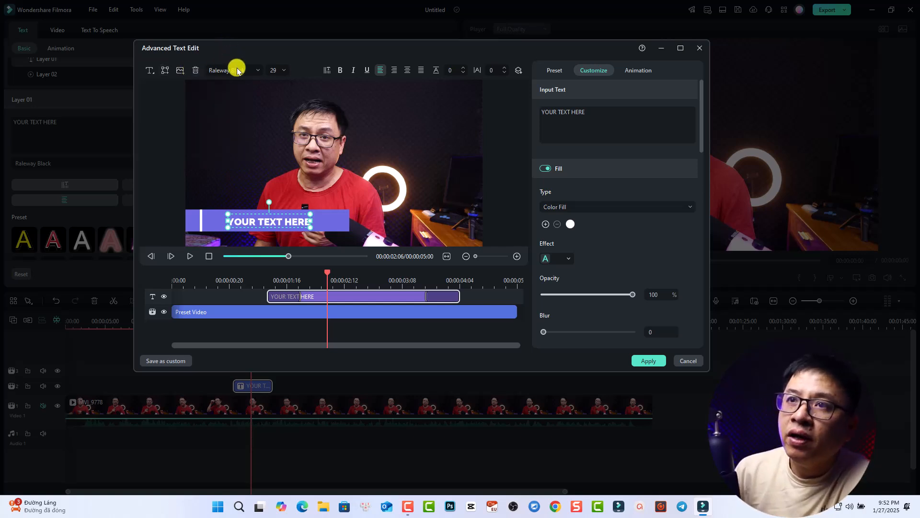
pyautogui.click(255, 70)
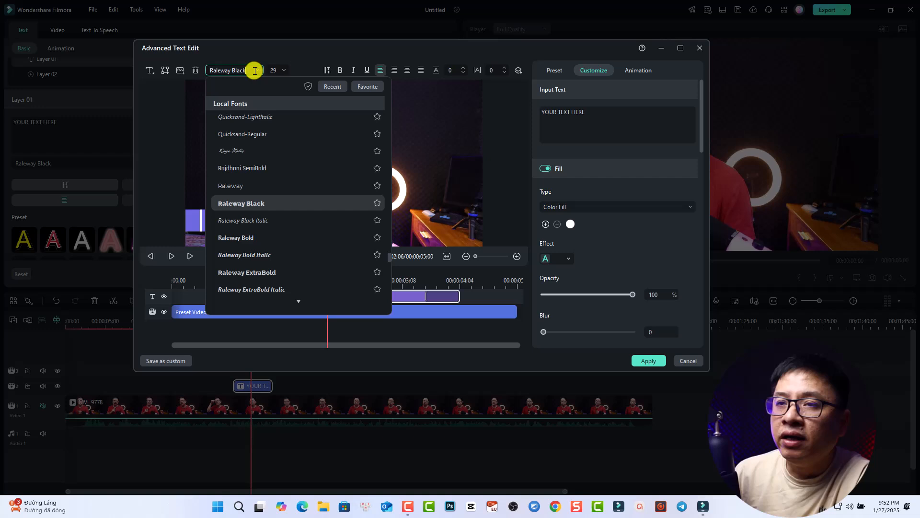
pyautogui.click(279, 70)
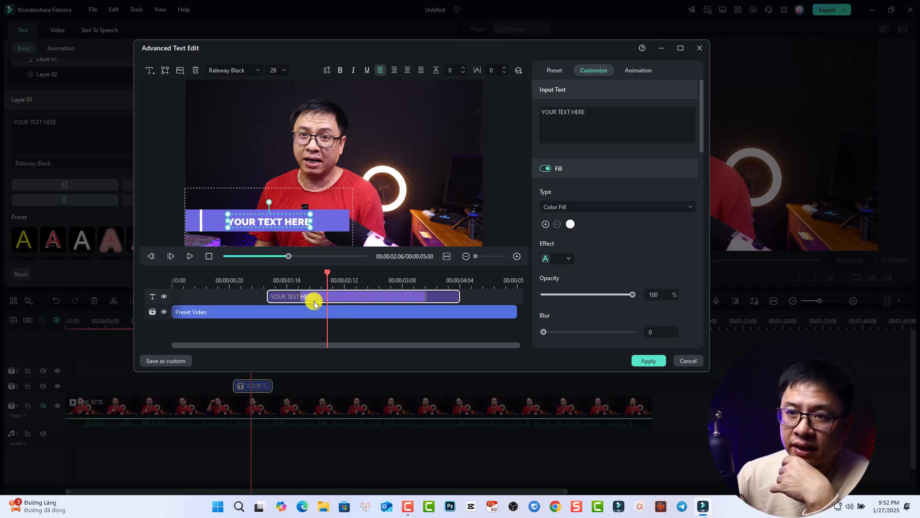
# Step: Select the Preset Video layer and play back the title template from the start to preview its animation
pyautogui.click(305, 313)
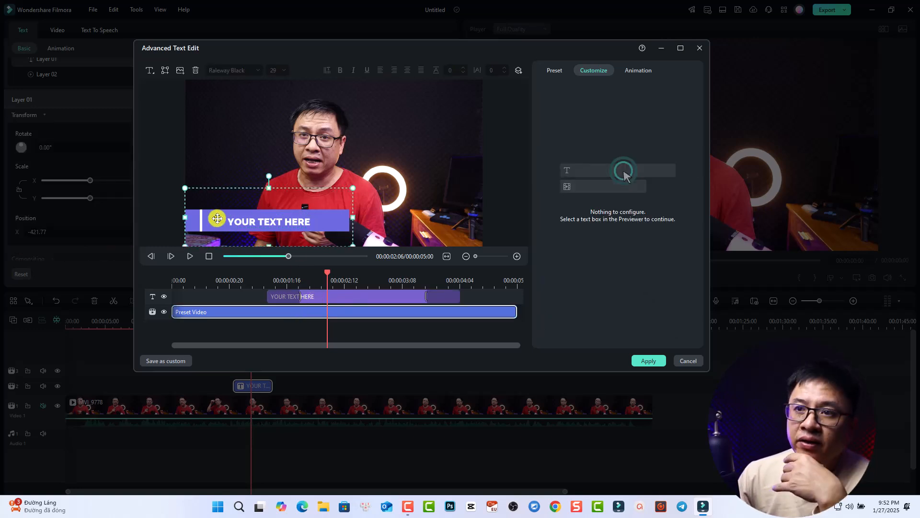
pyautogui.click(174, 281)
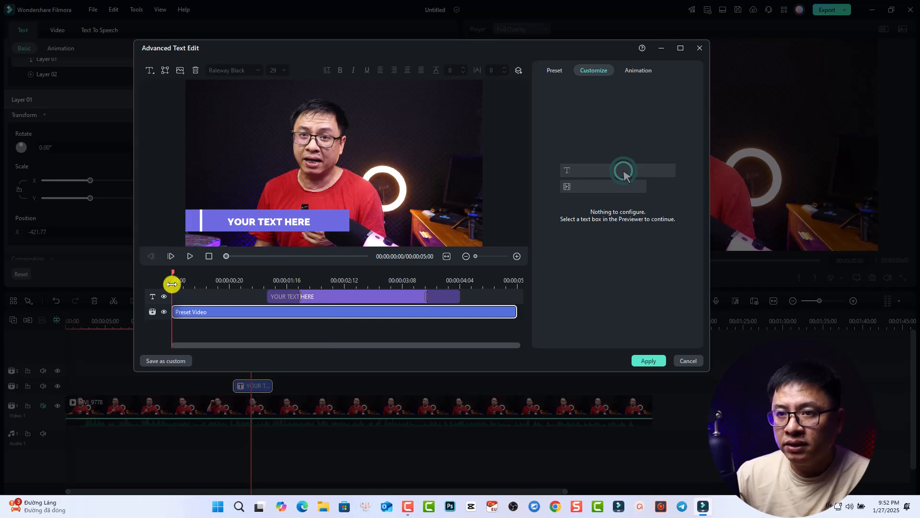
pyautogui.click(190, 256)
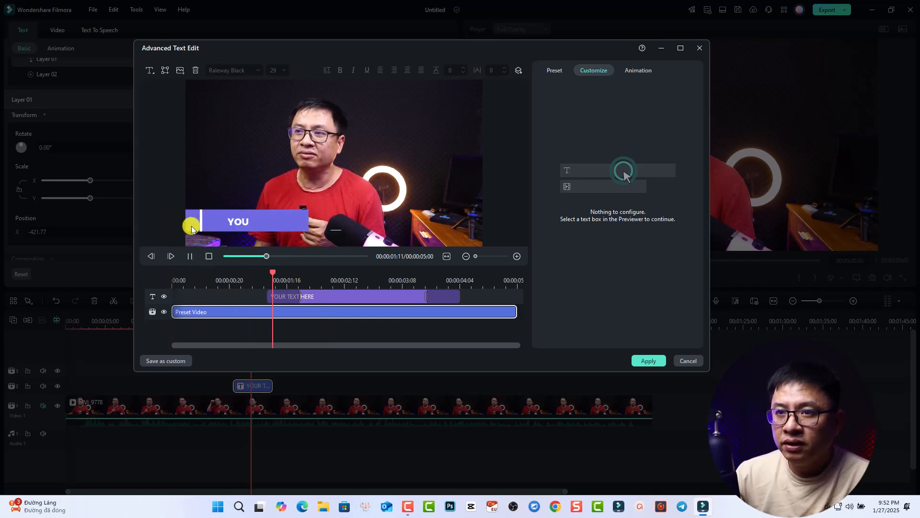
pyautogui.press('space')
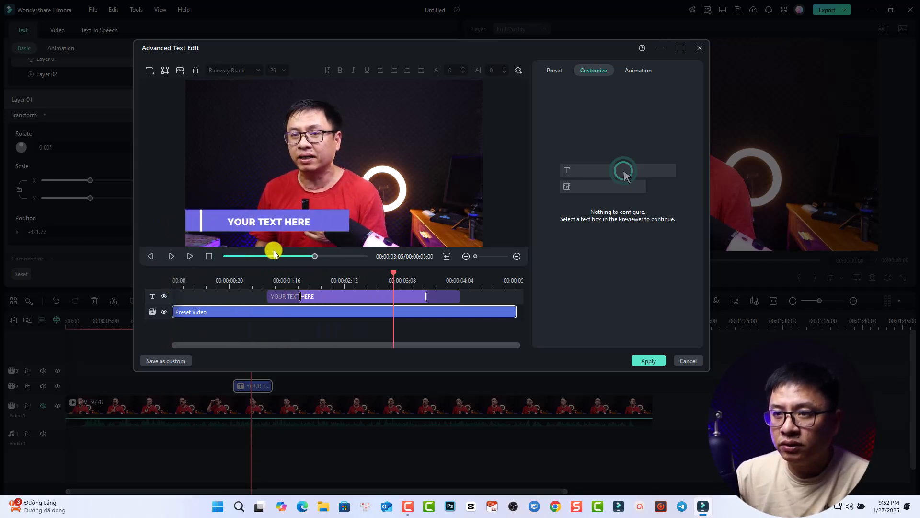
# Step: Replace the lower third's placeholder text with the presenter's full name
pyautogui.click(339, 296)
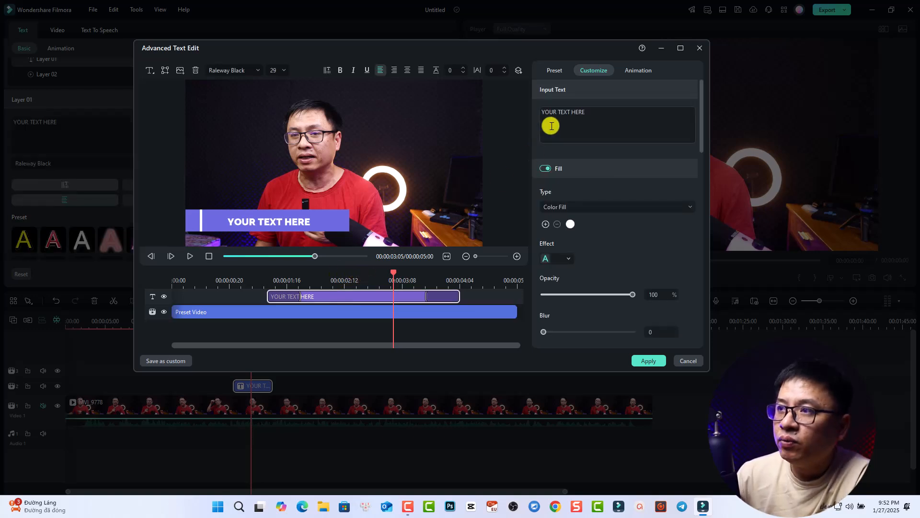
pyautogui.click(592, 123)
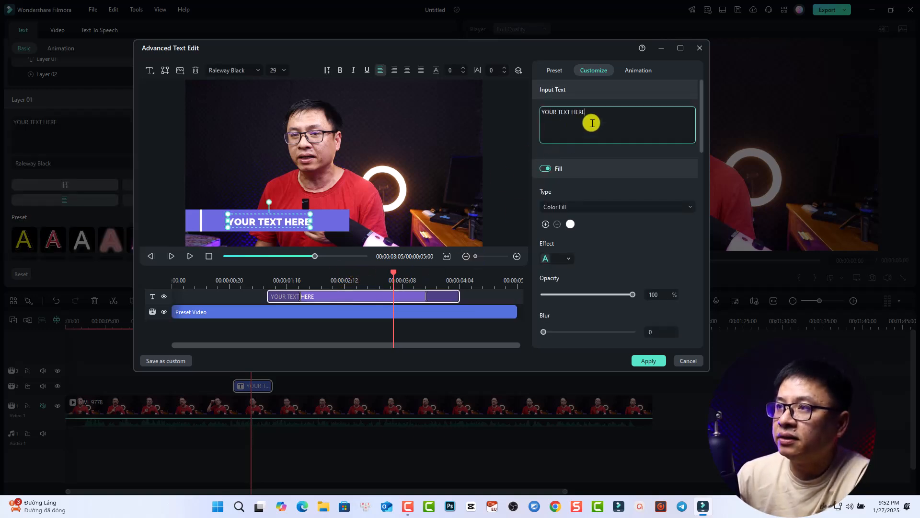
pyautogui.hotkey('ctrl', 'a')
pyautogui.write('Jackt')
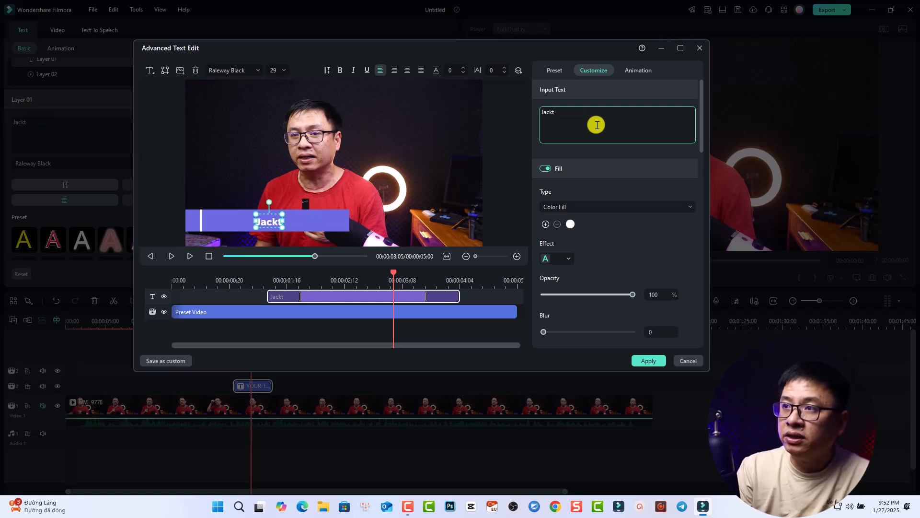
pyautogui.press('BackSpace')
pyautogui.write('y')
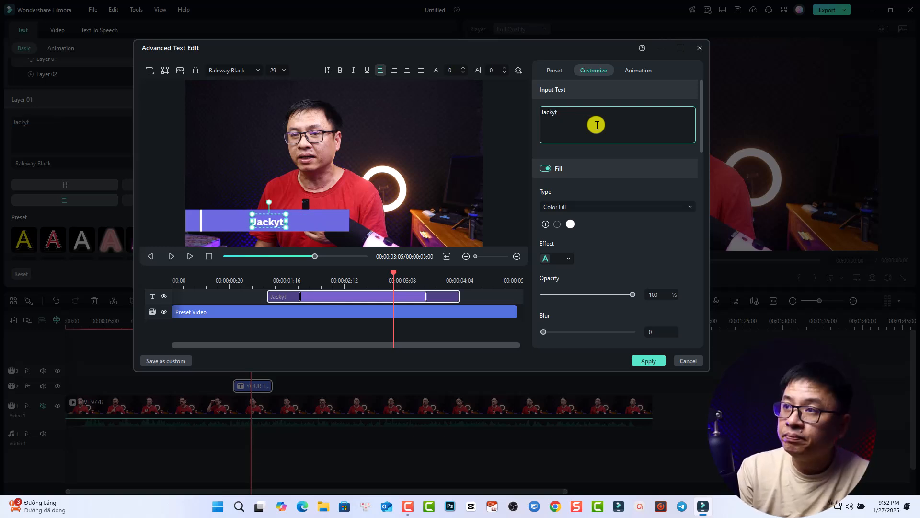
pyautogui.write(' Nguyen')
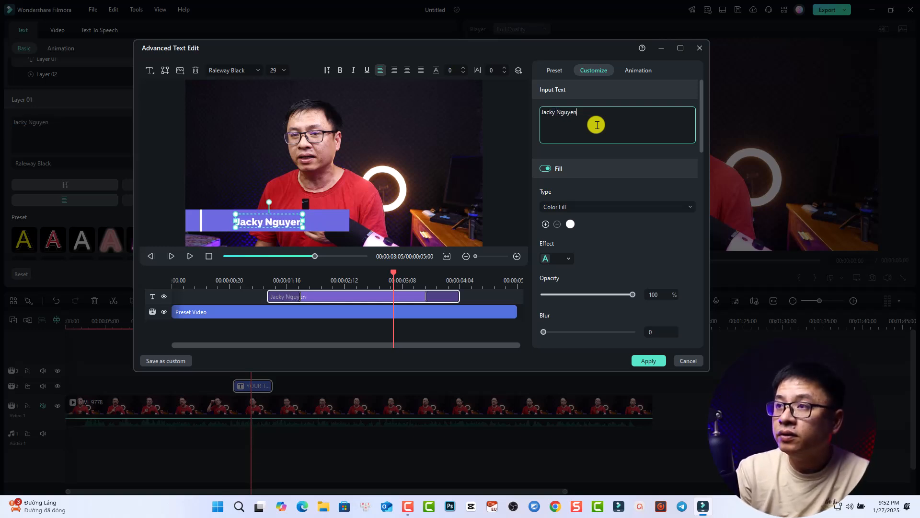
# Step: Set the name text's font to SFU Futura ExtraBoldOblique and its size to 48
pyautogui.click(240, 71)
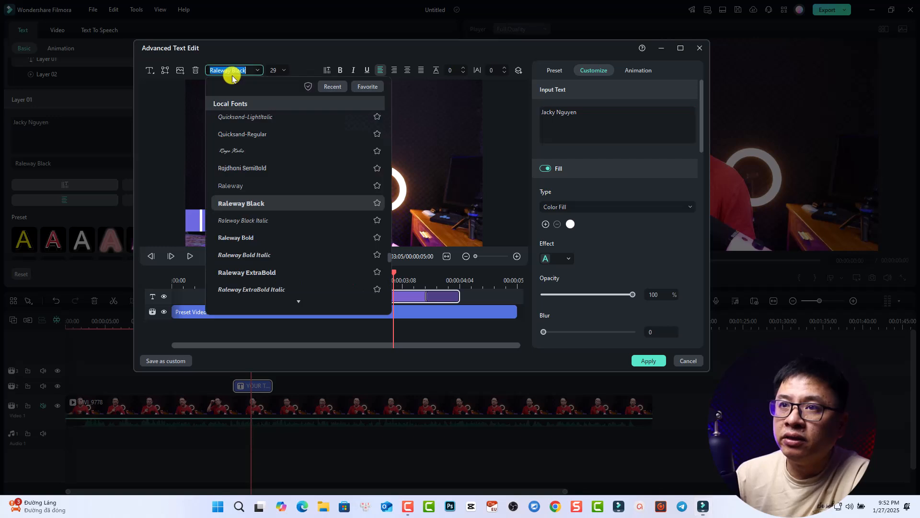
pyautogui.click(369, 86)
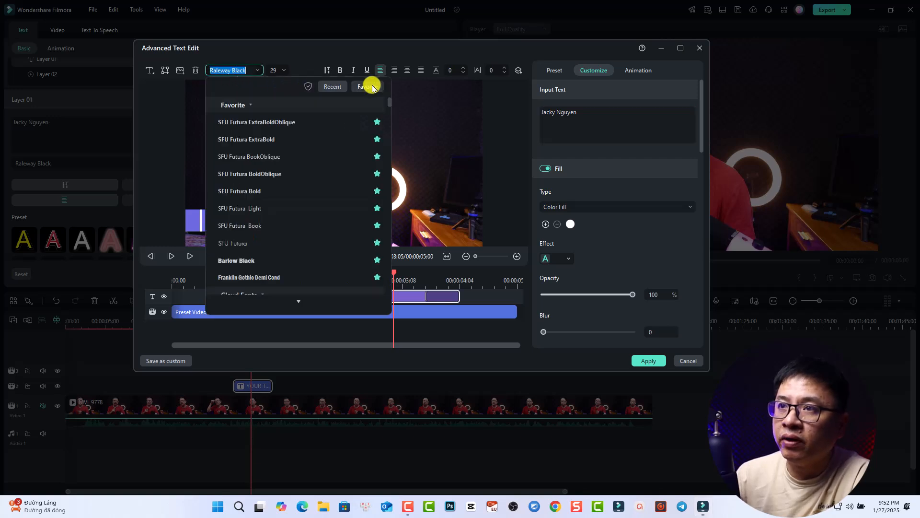
pyautogui.click(242, 120)
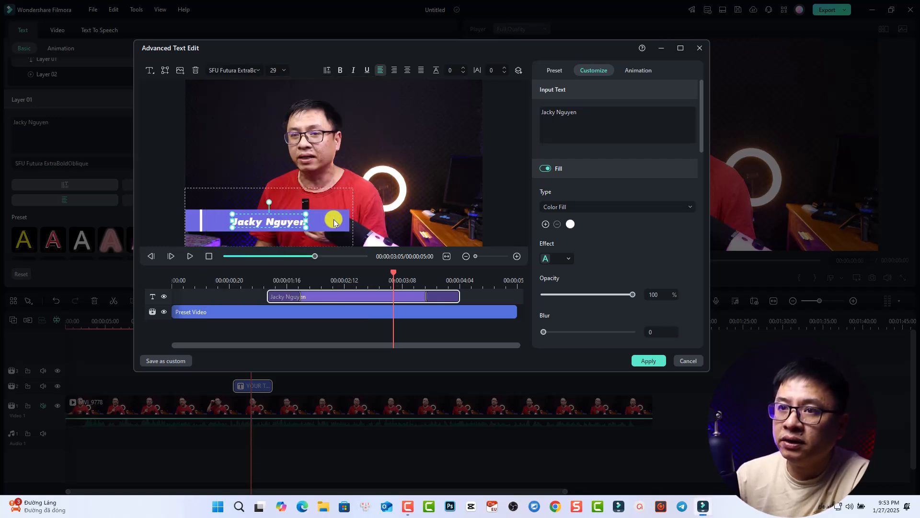
pyautogui.click(285, 71)
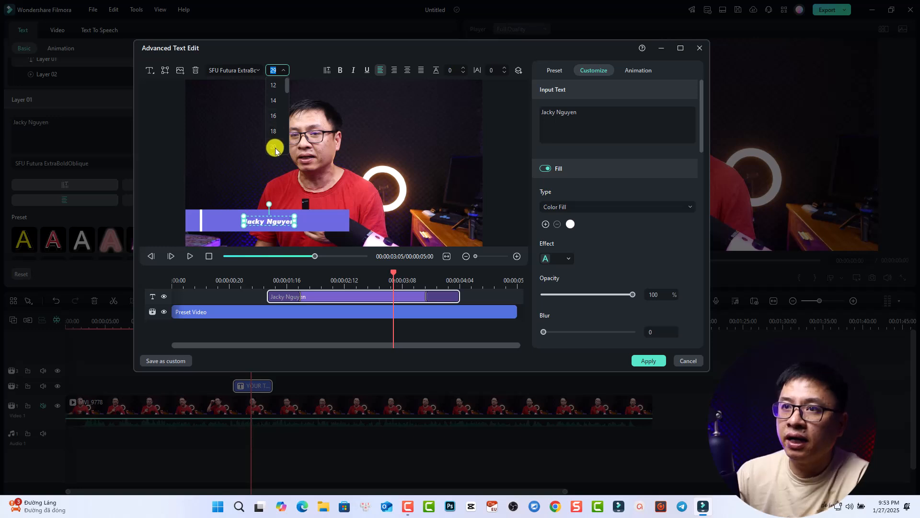
pyautogui.scroll(-1, 276, 146)
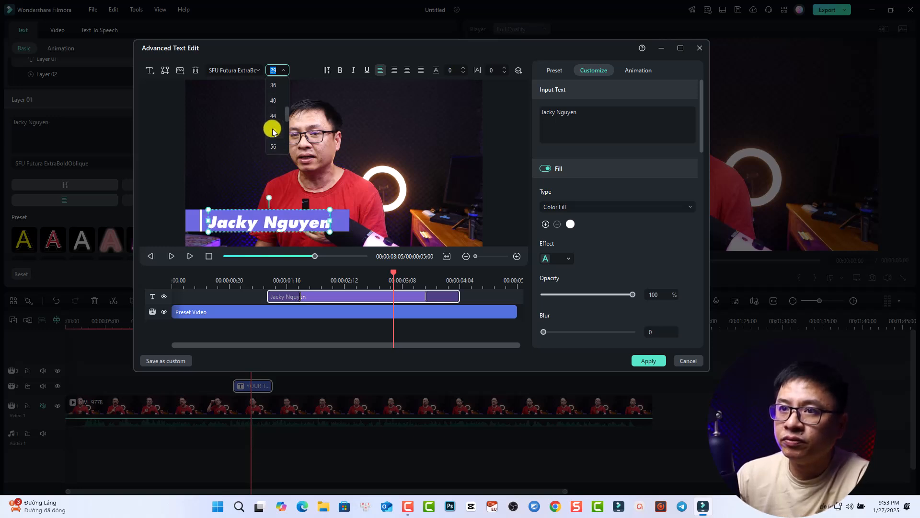
pyautogui.click(273, 131)
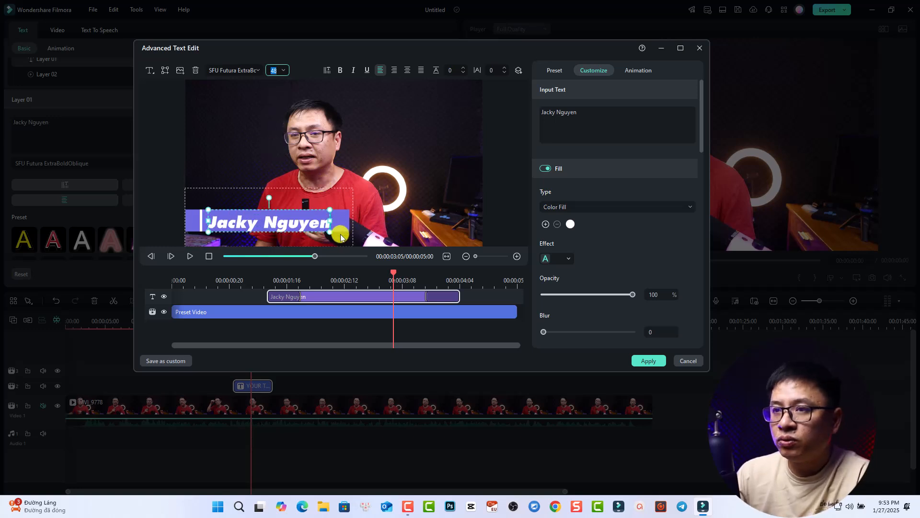
# Step: Lengthen the name text's opening animation to about 00:00:02:11 and play it back
pyautogui.click(177, 281)
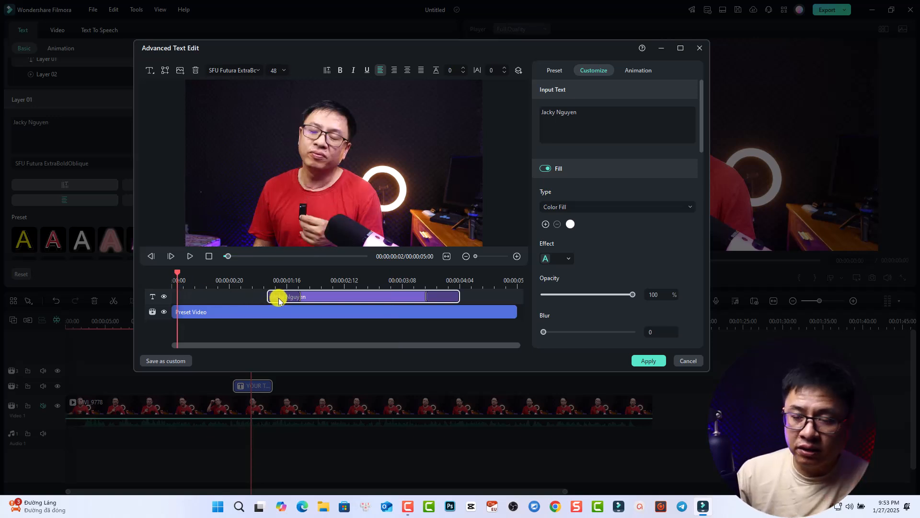
pyautogui.press('space')
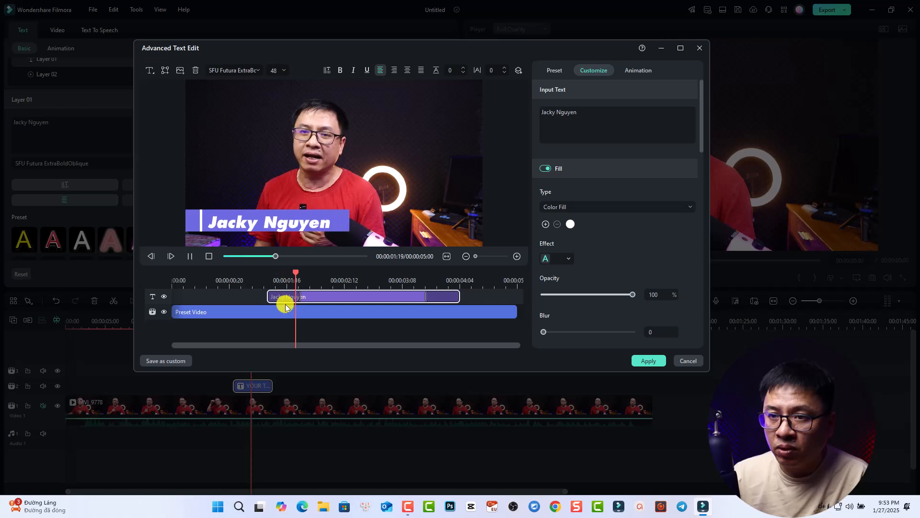
pyautogui.press('space')
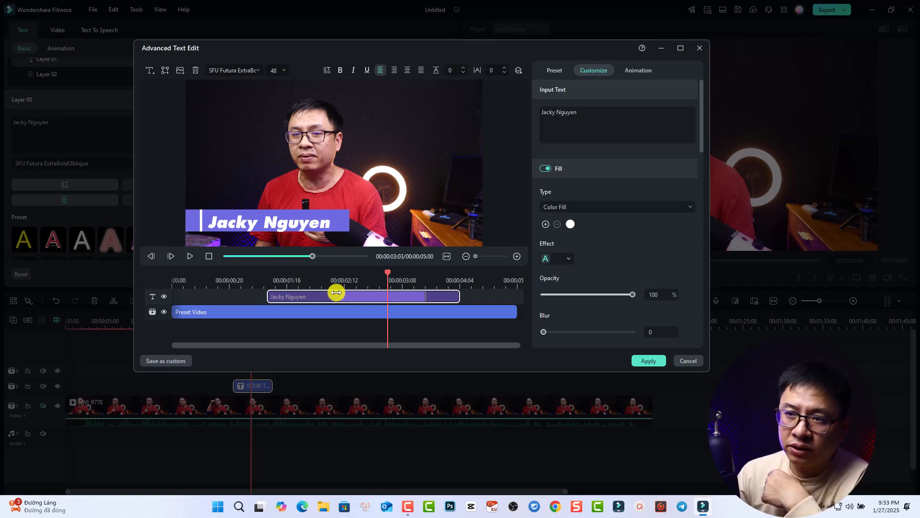
pyautogui.click(262, 285)
pyautogui.press('space')
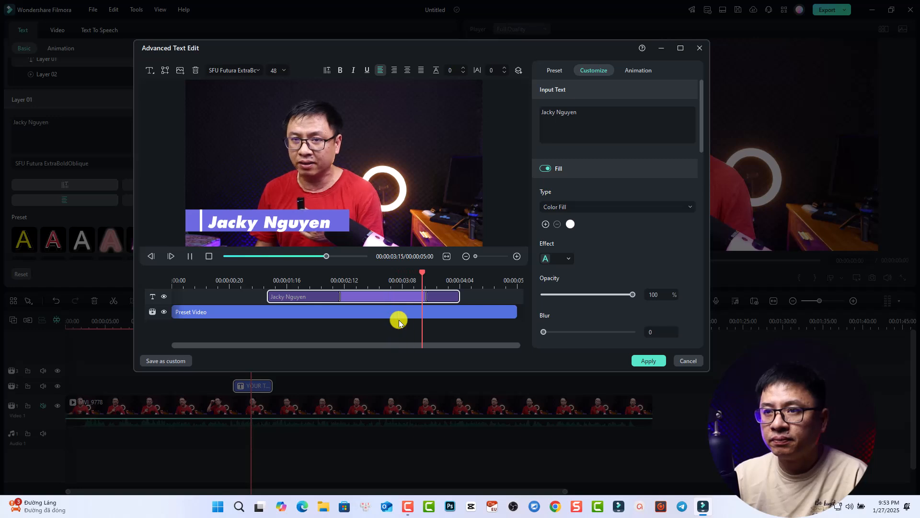
pyautogui.press('space')
# Step: Shorten the name text's closing animation so it starts at about 00:00:03:22, and play back the ending
pyautogui.moveTo(428, 297); pyautogui.dragTo(444, 293)
pyautogui.click(403, 282)
pyautogui.press('space')
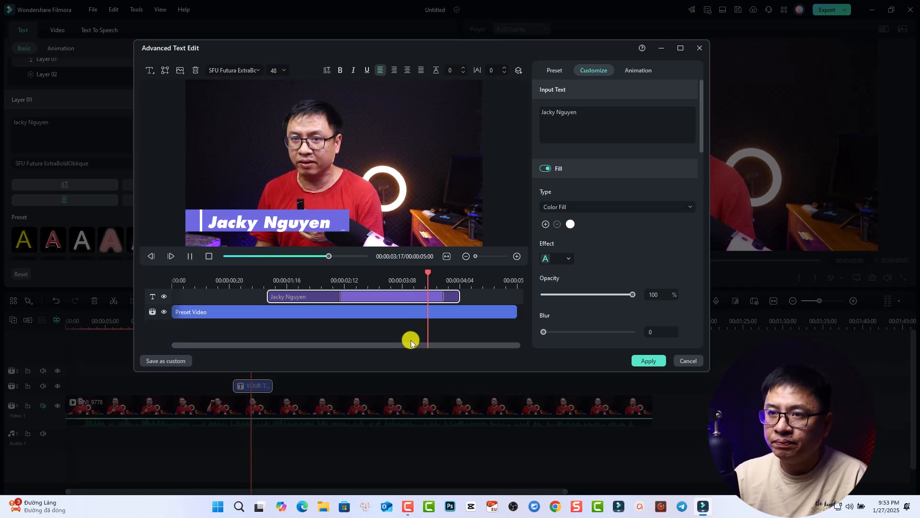
pyautogui.press('space')
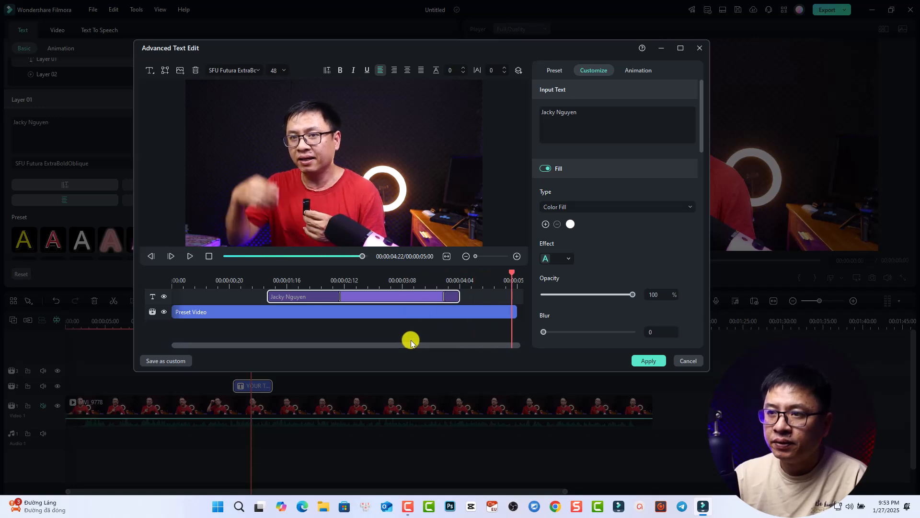
pyautogui.click(382, 285)
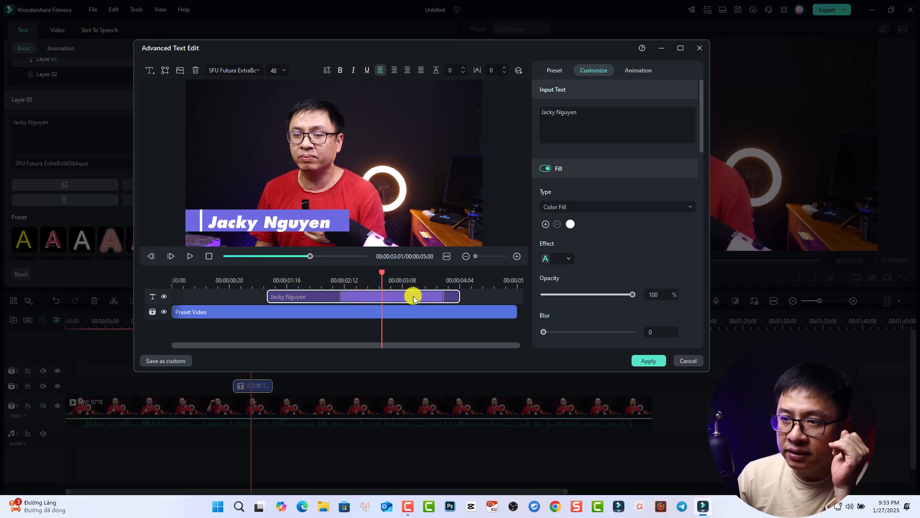
pyautogui.click(643, 74)
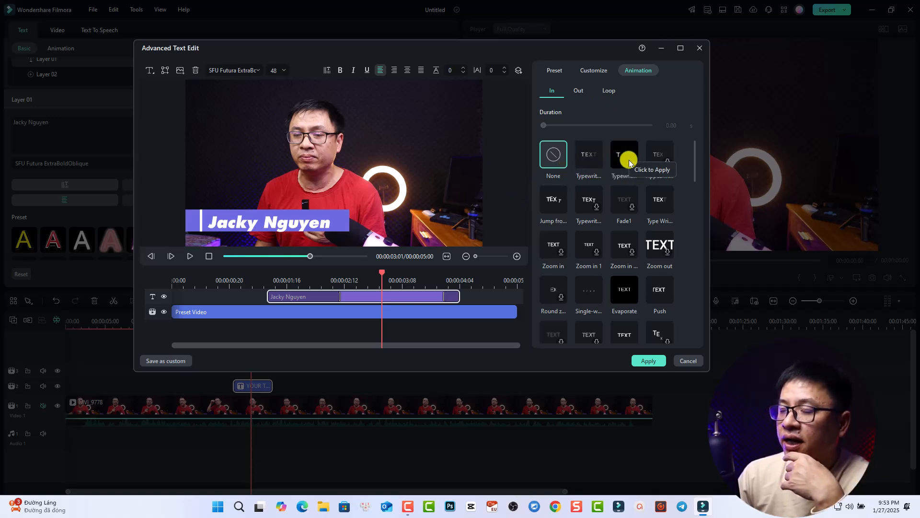
pyautogui.scroll(-1, 632, 216)
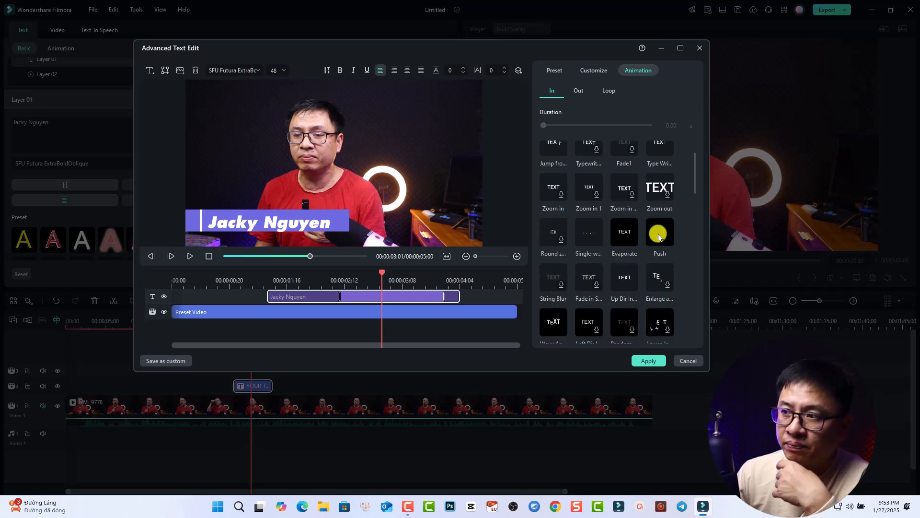
# Step: Select the name text in the preview and change its fill color to red
pyautogui.click(249, 217)
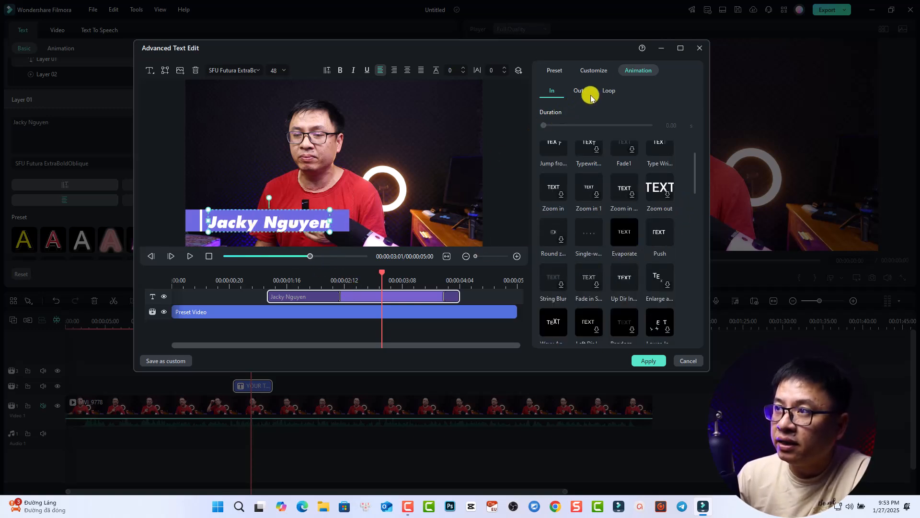
pyautogui.click(595, 71)
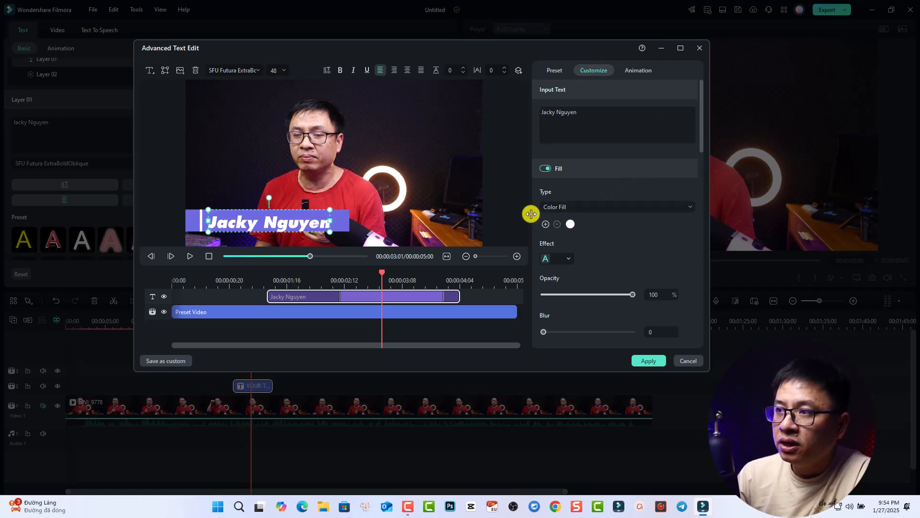
pyautogui.click(569, 223)
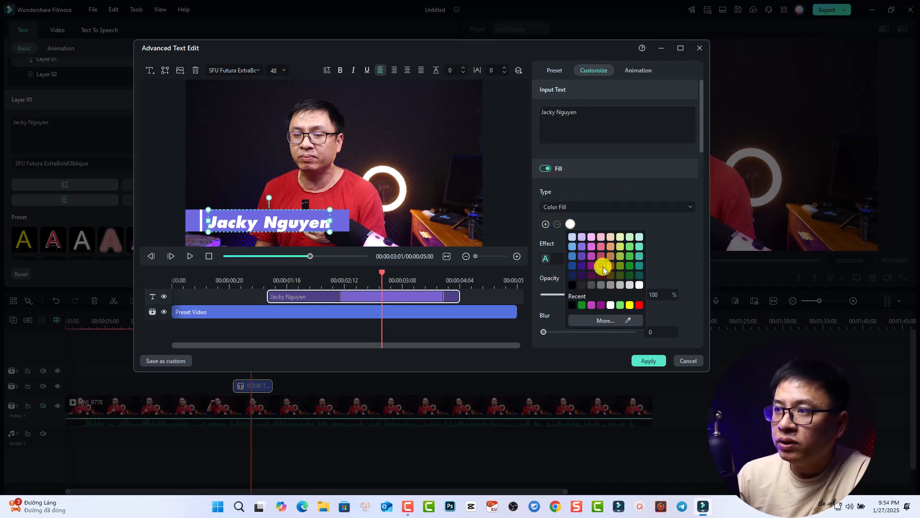
pyautogui.click(640, 304)
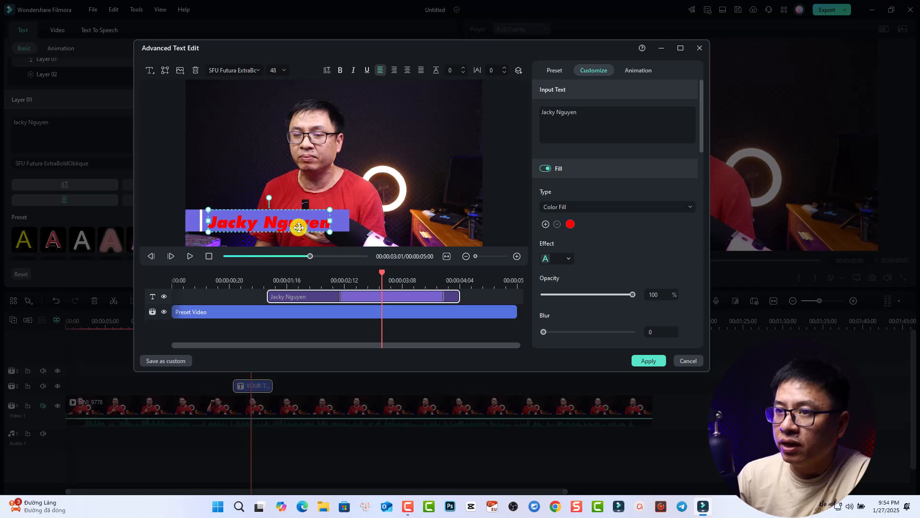
# Step: Enable the name text's outline with thickness 2 and set the outline color to white
pyautogui.scroll(-1, 662, 238)
pyautogui.scroll(-2, 662, 238)
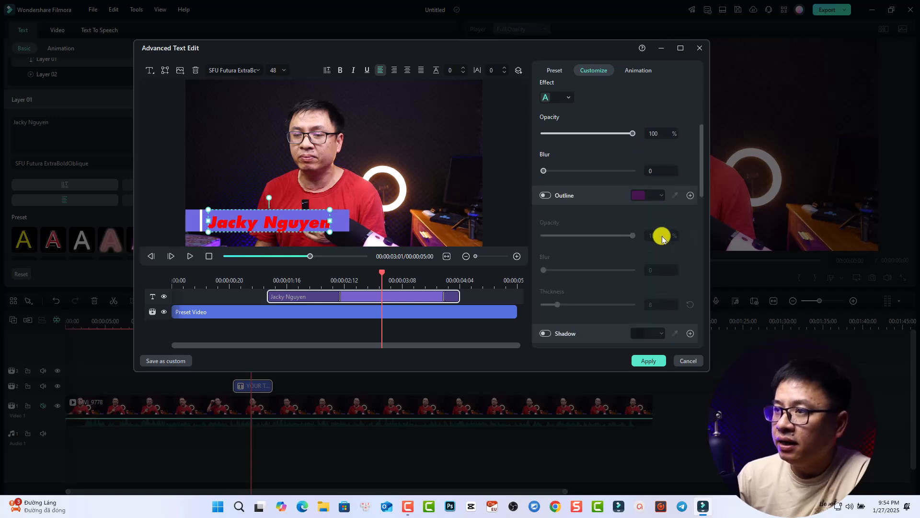
pyautogui.click(546, 196)
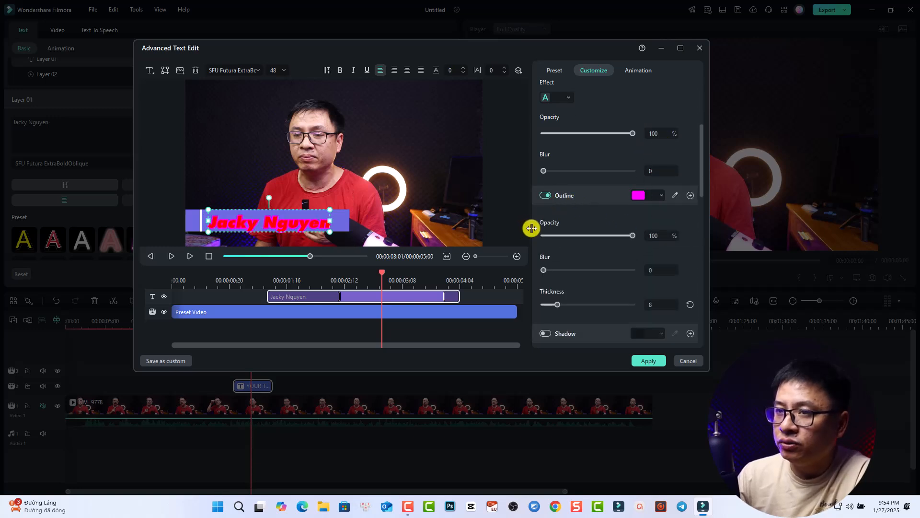
pyautogui.scroll(-2, 594, 265)
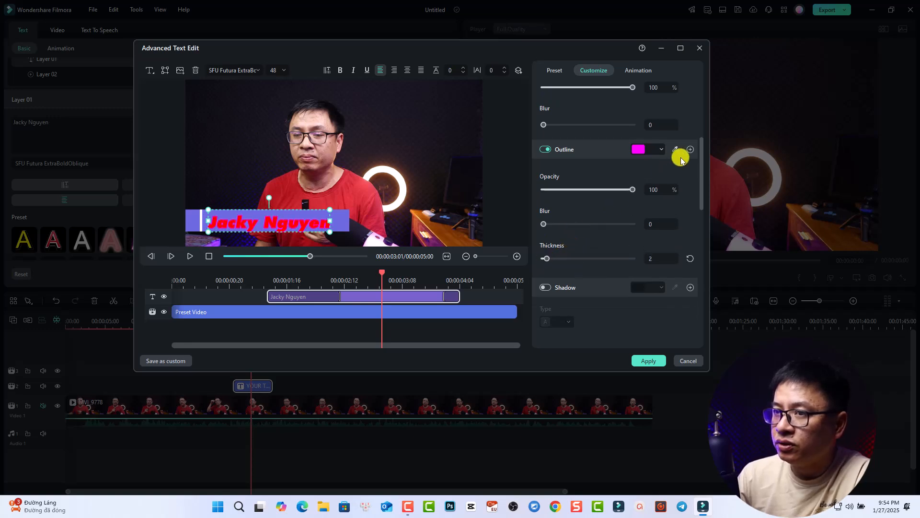
pyautogui.click(661, 153)
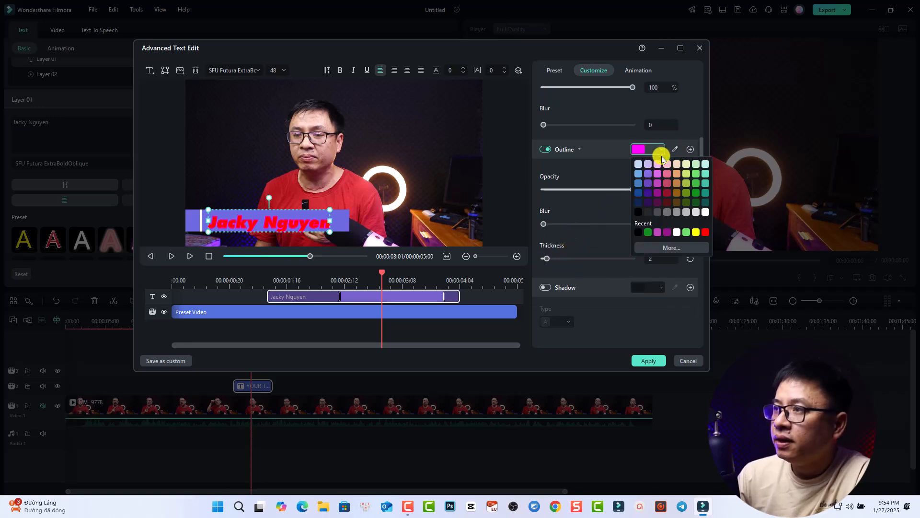
pyautogui.click(678, 232)
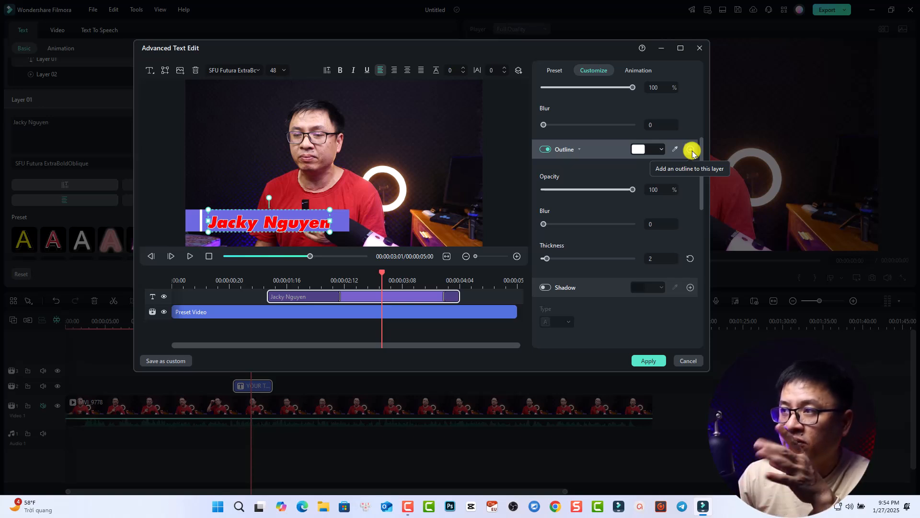
pyautogui.scroll(-5, 695, 200)
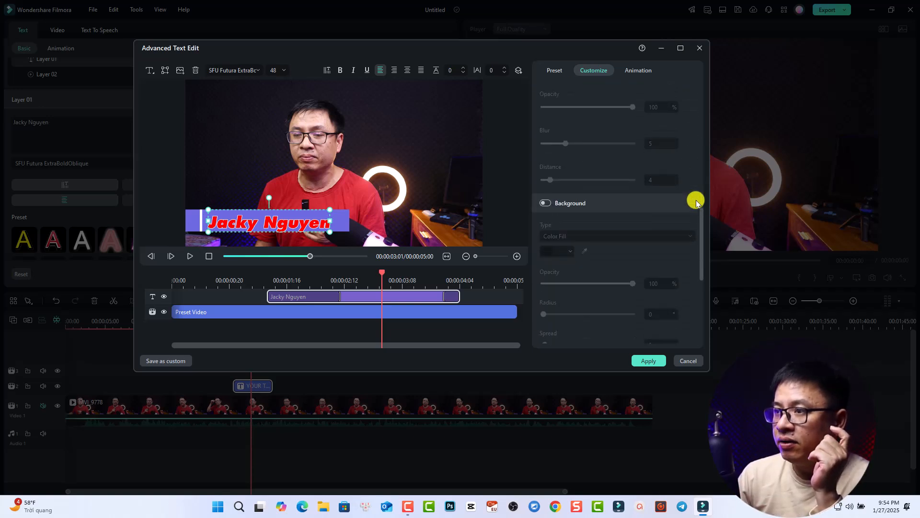
pyautogui.scroll(-3, 695, 200)
pyautogui.scroll(-1, 560, 240)
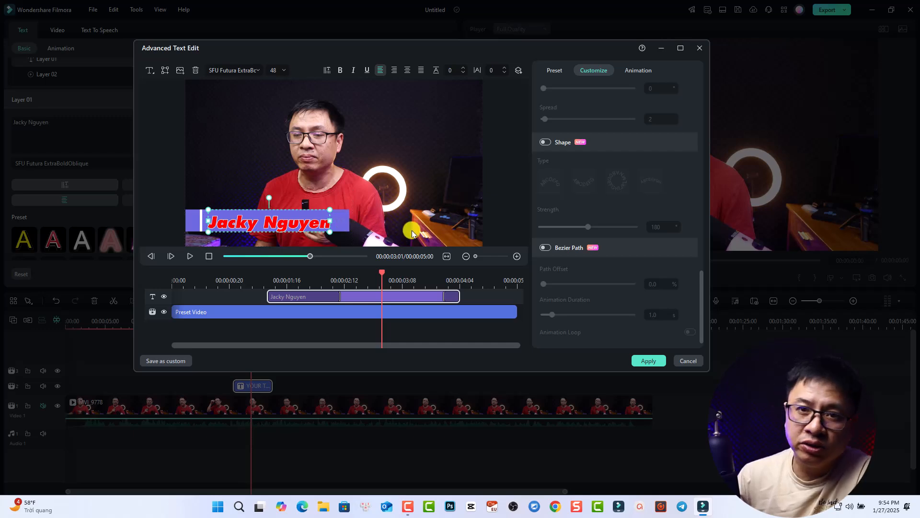
pyautogui.scroll(2, 679, 181)
# Step: Apply the text preset with dark letters and a thick white outline to the name text, and play the title from the beginning
pyautogui.click(553, 70)
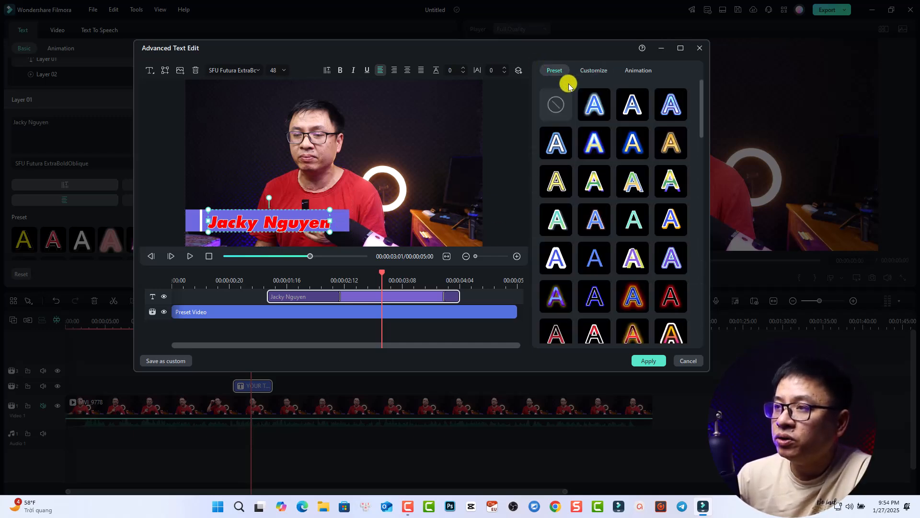
pyautogui.scroll(-2, 663, 203)
pyautogui.scroll(-5, 663, 203)
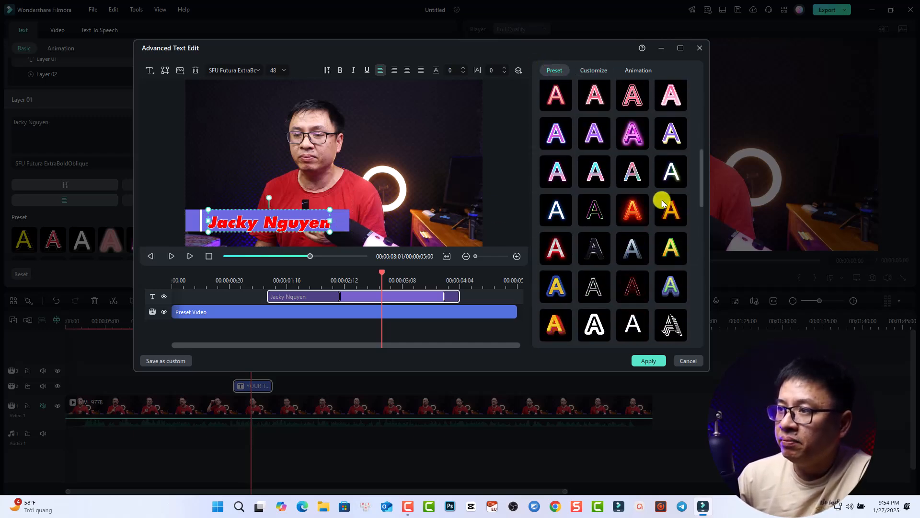
pyautogui.click(558, 247)
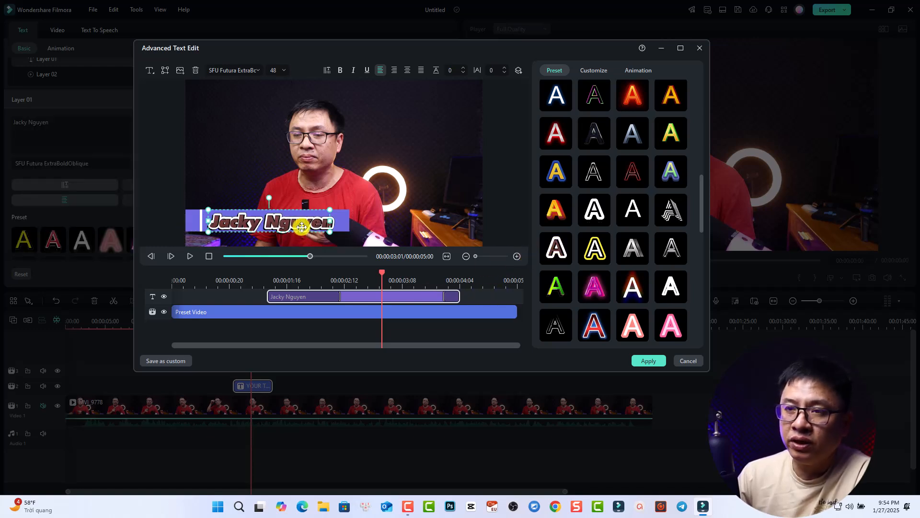
pyautogui.click(171, 280)
pyautogui.press('space')
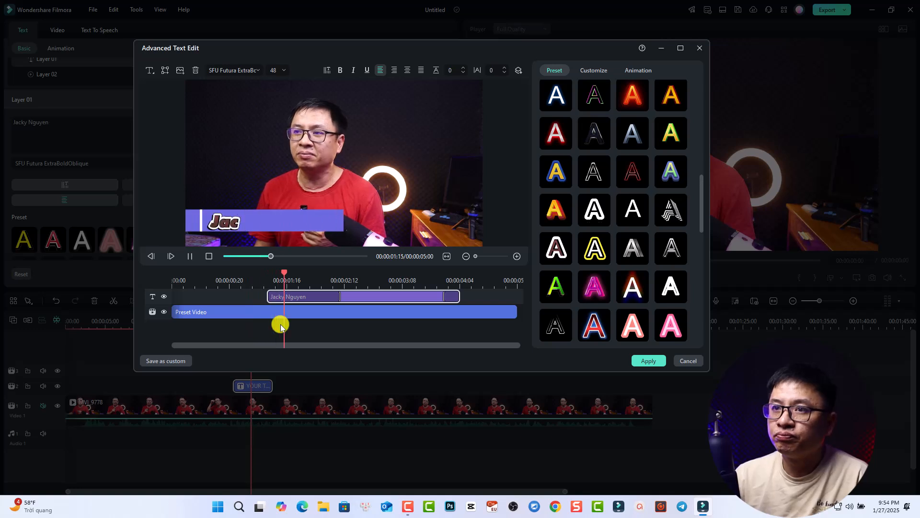
pyautogui.press('space')
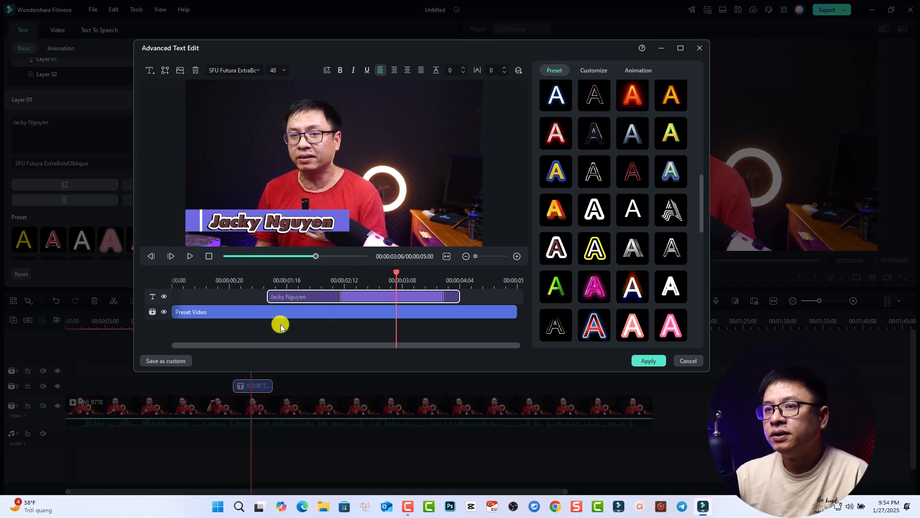
# Step: Save the title as a custom preset named with the presenter's first name followed by 1
pyautogui.click(164, 362)
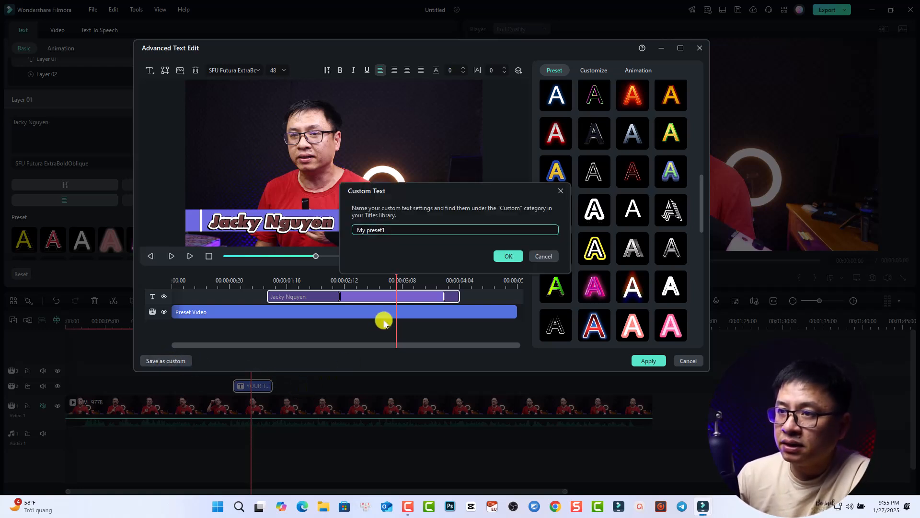
pyautogui.hotkey('ctrl', 'a')
pyautogui.write('jack')
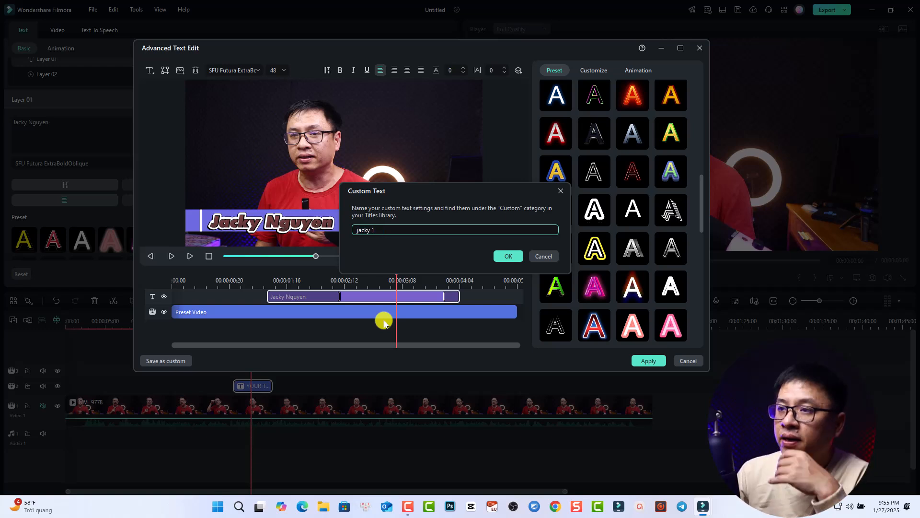
pyautogui.click(507, 256)
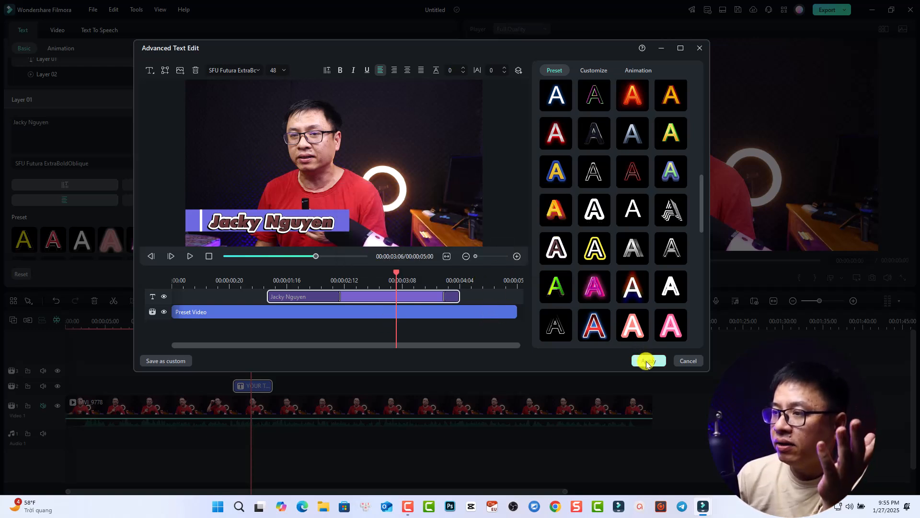
# Step: Apply the advanced edits to the lower third, play it back on the main timeline, and close its text settings
pyautogui.click(647, 360)
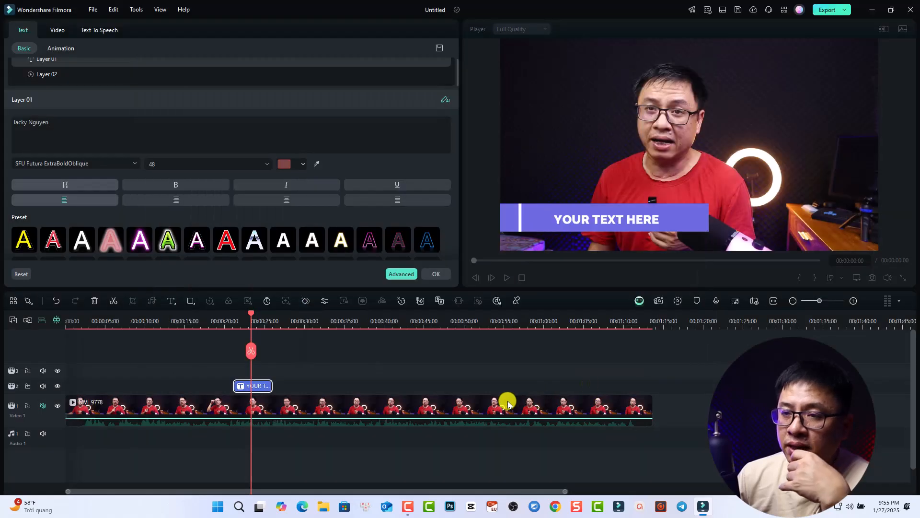
pyautogui.click(223, 324)
pyautogui.press('space')
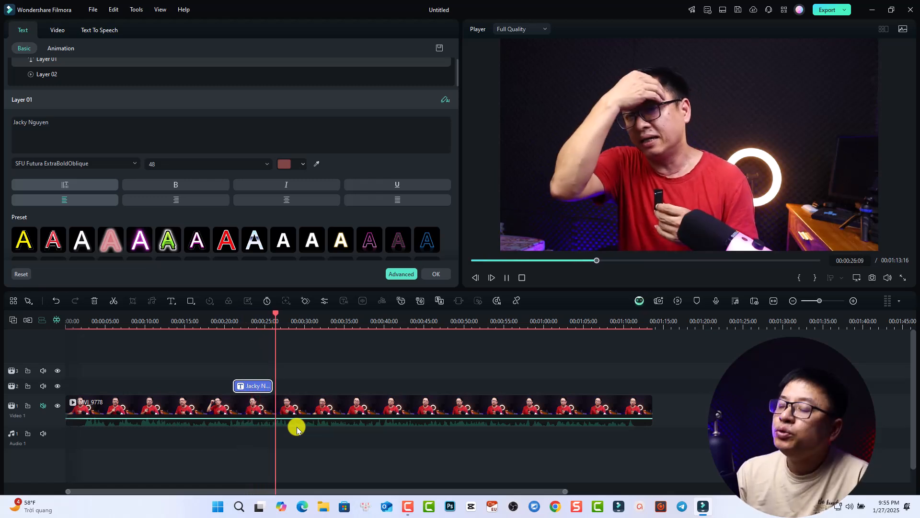
pyautogui.press('space')
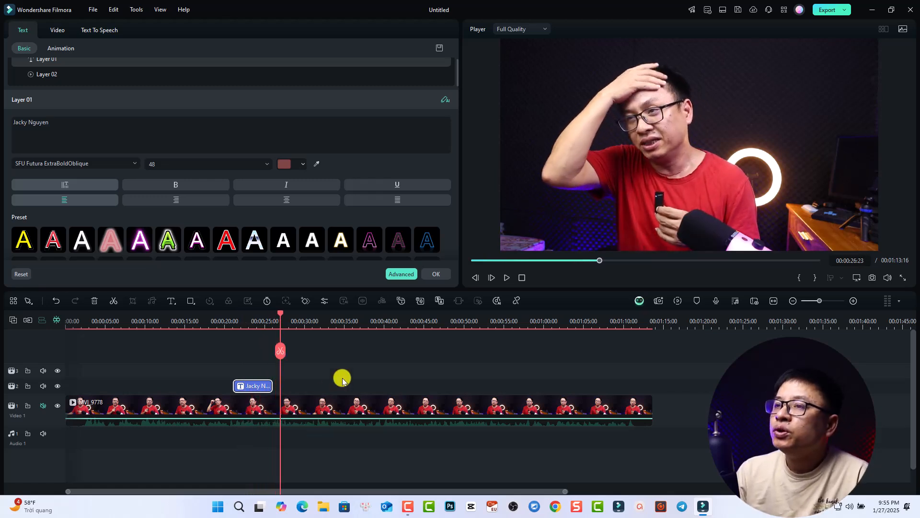
pyautogui.click(434, 273)
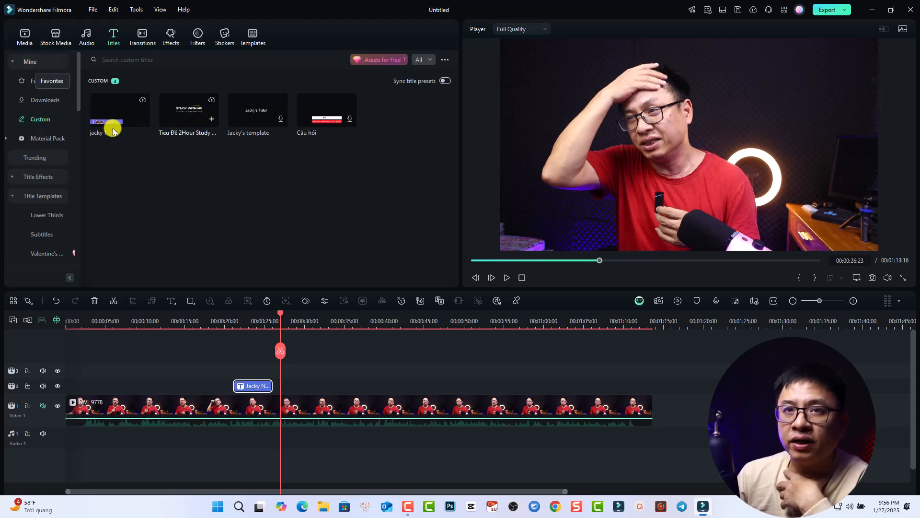
# Step: Add the saved custom title to the second video track at about 00:00:42 and play it back
pyautogui.moveTo(100, 125); pyautogui.dragTo(402, 390)
pyautogui.click(399, 321)
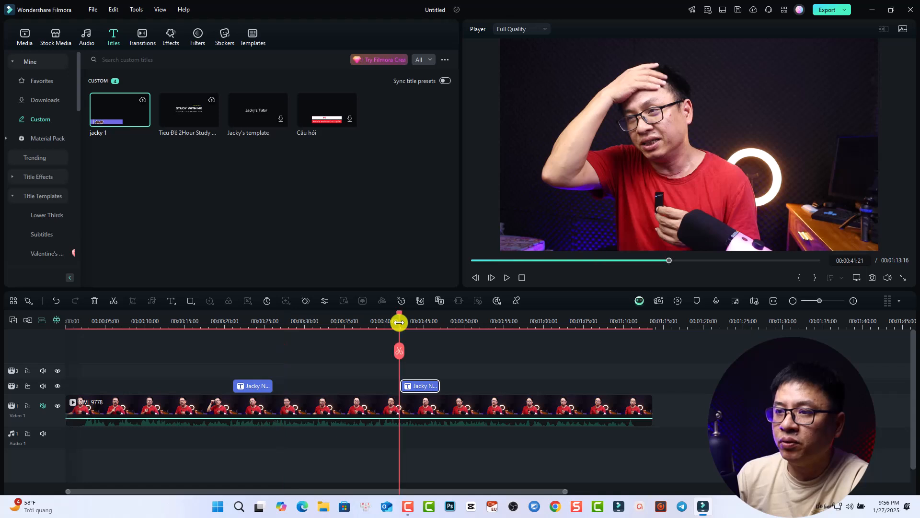
pyautogui.press('space')
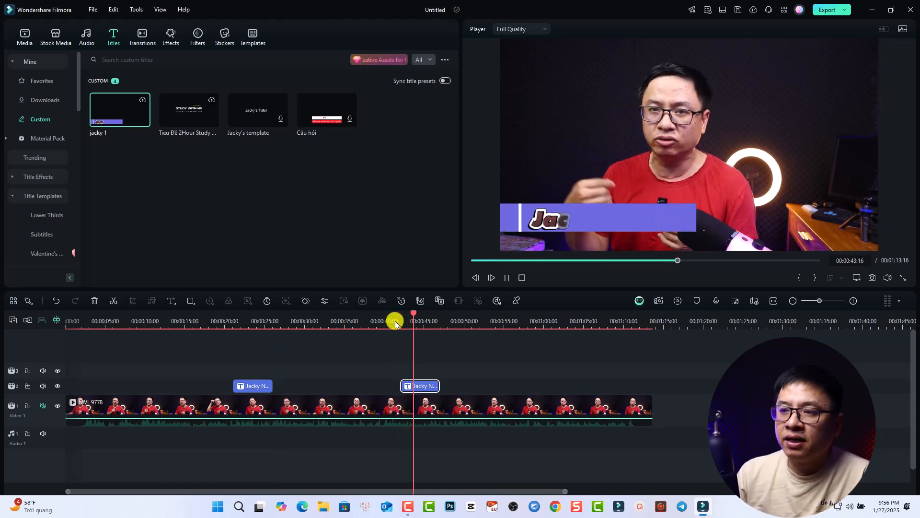
pyautogui.press('space')
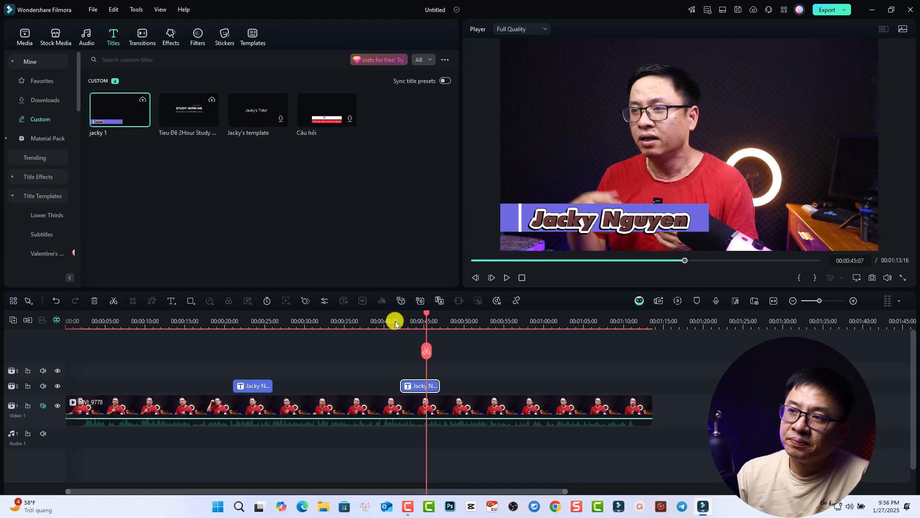